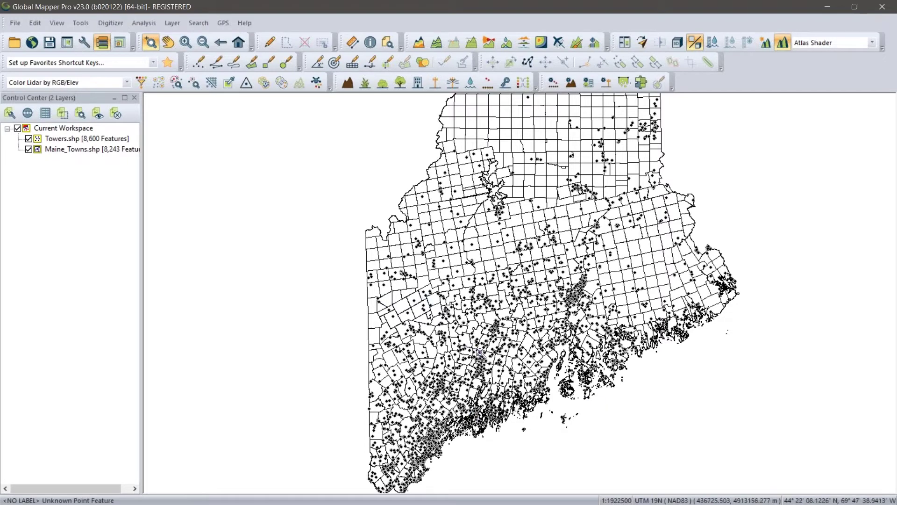
# Start a regular grid with its anchor point placed over the towns in western Maine
pyautogui.scroll(1, 479, 352)
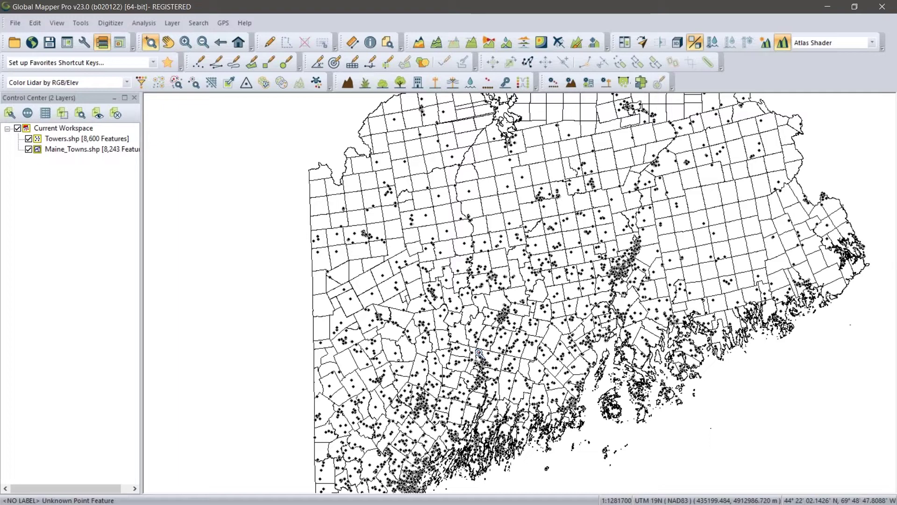
pyautogui.click(352, 64)
pyautogui.click(352, 64)
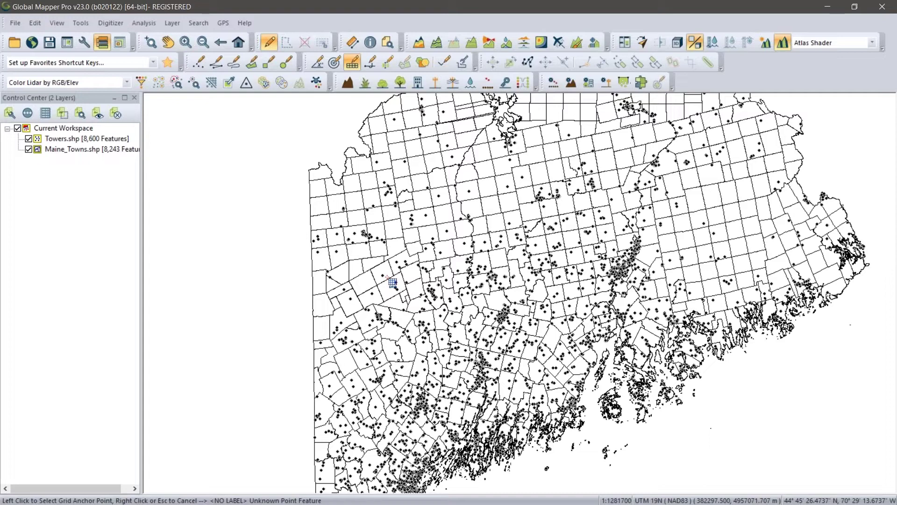
pyautogui.click(388, 278)
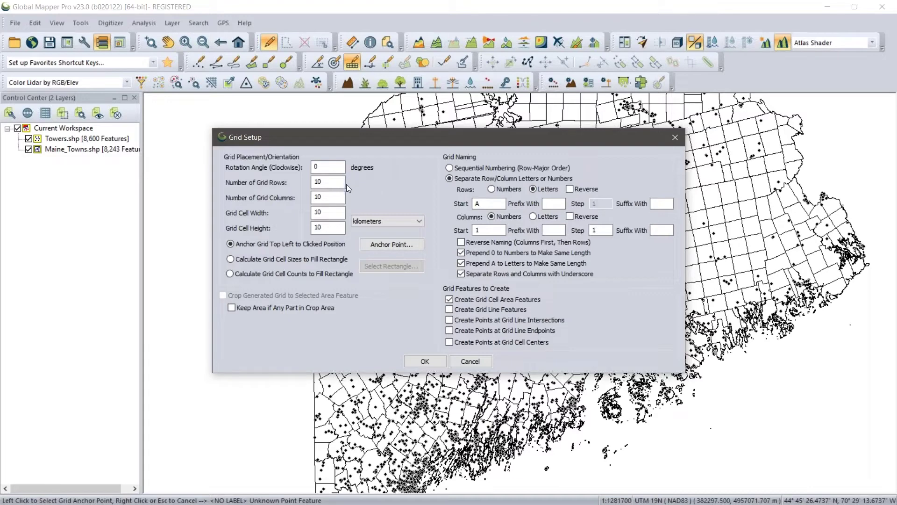
pyautogui.click(327, 228)
# Set the grid's anchor point to X 365842, Y 4959325 and create the 10 by 10 grid of 10 km cells
pyautogui.click(370, 247)
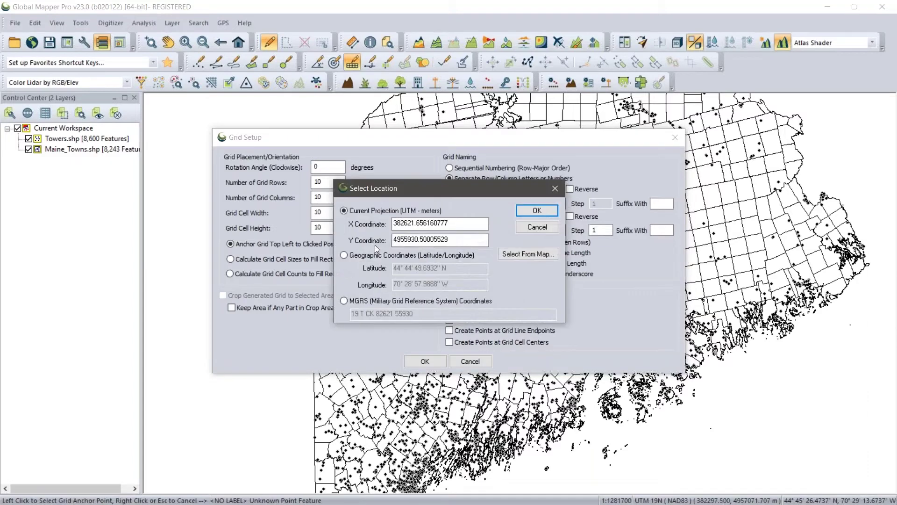
pyautogui.click(528, 253)
pyautogui.moveTo(447, 223); pyautogui.dragTo(394, 226)
pyautogui.write('365842')
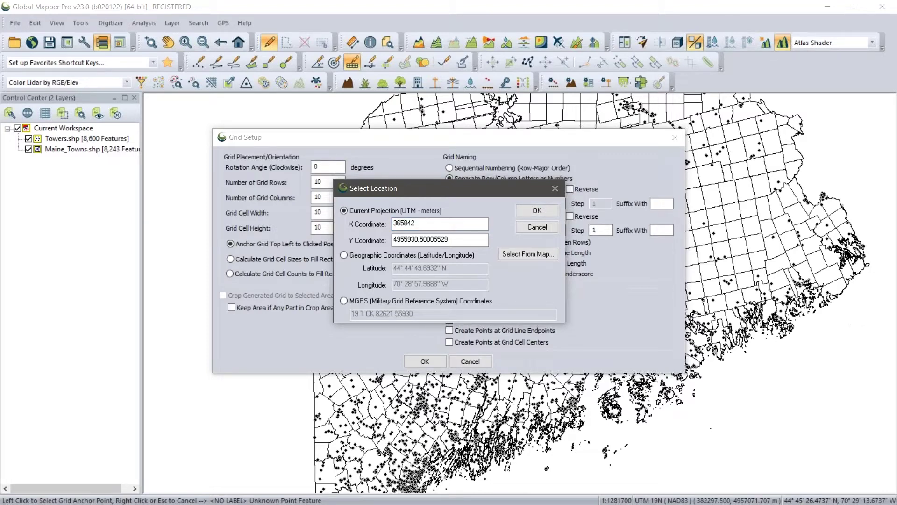
pyautogui.moveTo(456, 241); pyautogui.dragTo(392, 242)
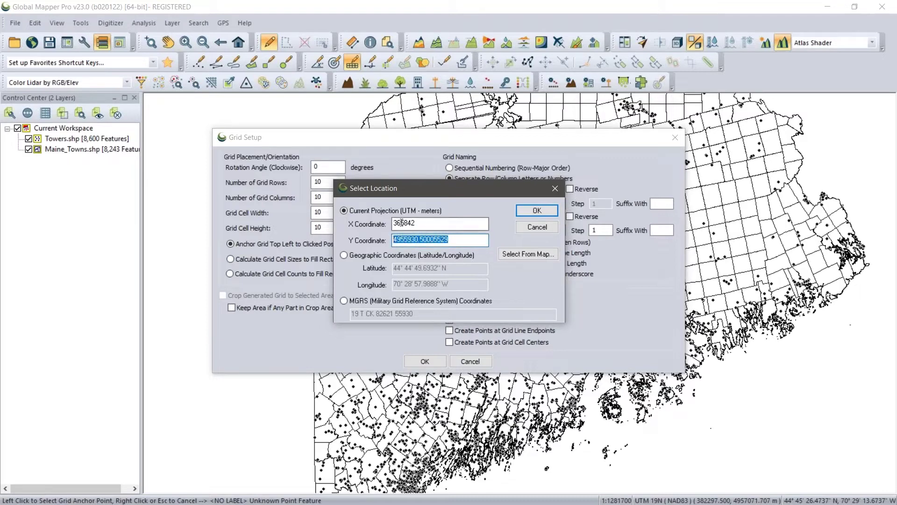
pyautogui.write('4959325')
pyautogui.click(537, 211)
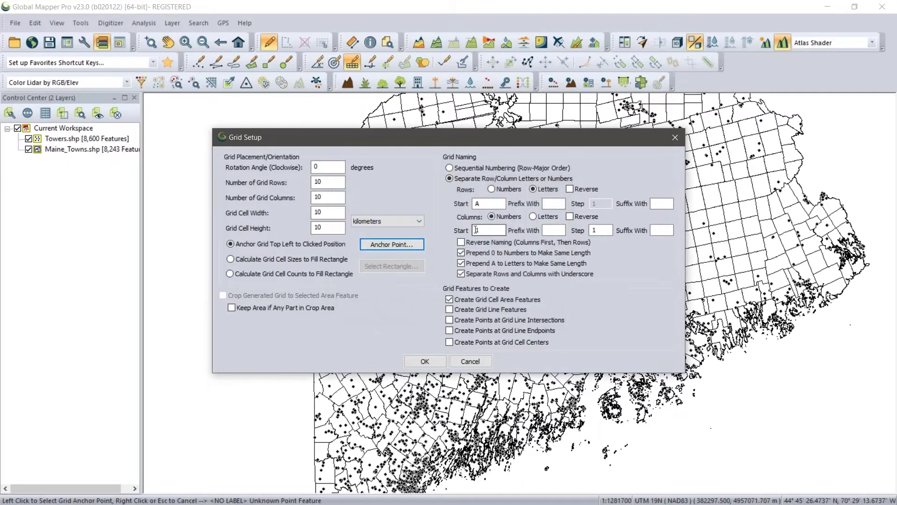
pyautogui.click(434, 362)
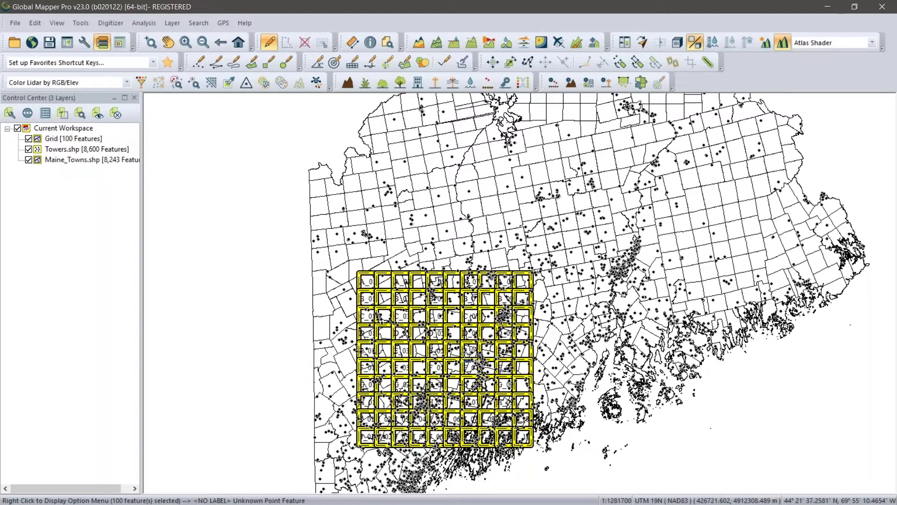
# Add attributes with the count of points and lines inside each area to all selected grid cells
pyautogui.rightClick(197, 177)
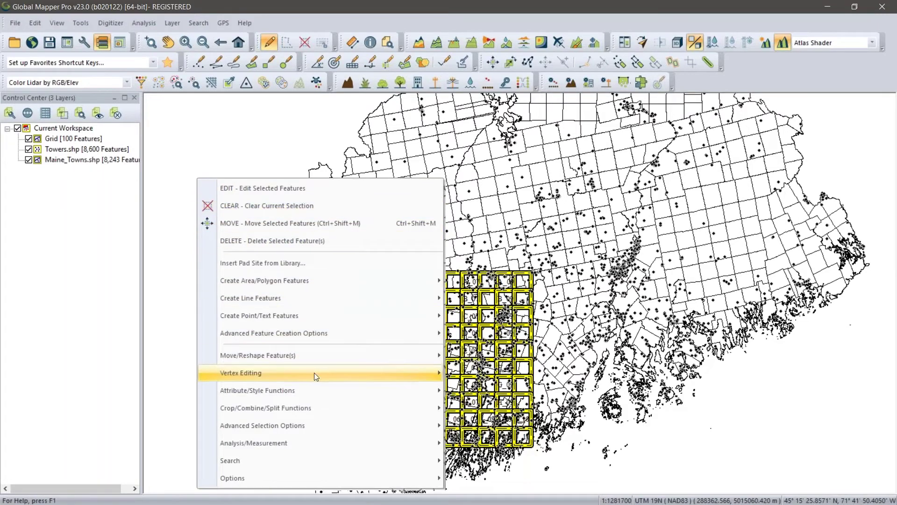
pyautogui.moveTo(314, 372)
pyautogui.moveTo(325, 390)
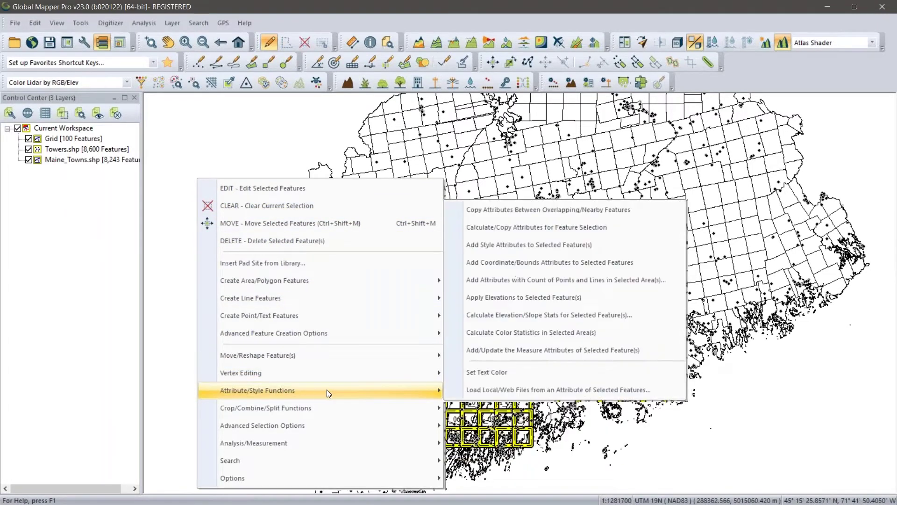
pyautogui.click(567, 283)
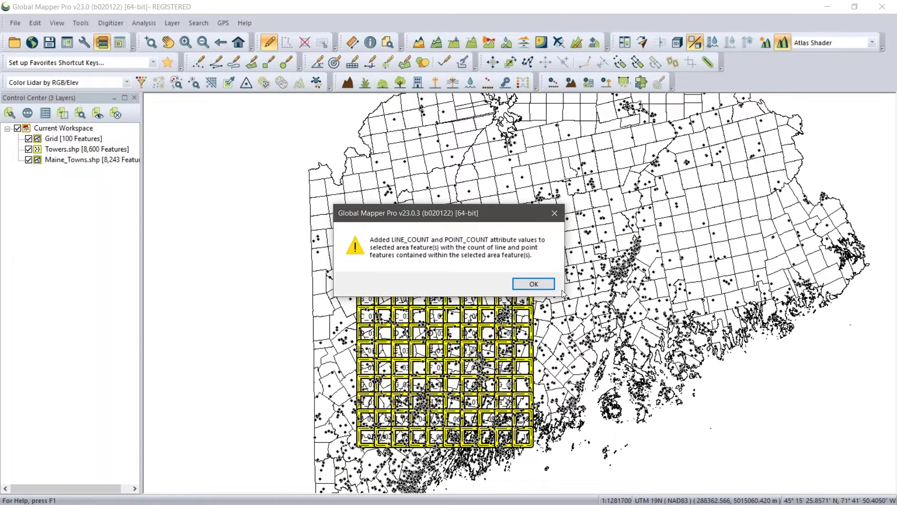
pyautogui.click(533, 284)
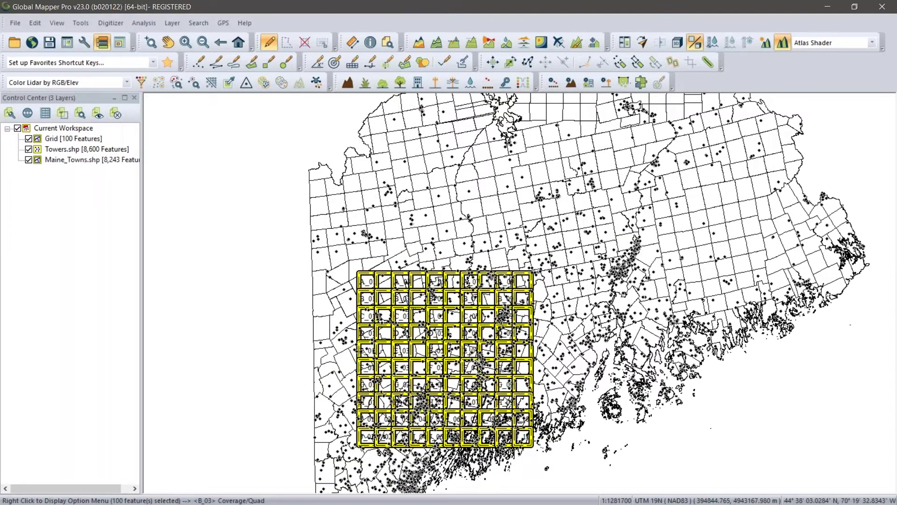
# Clear the grid cell selection and hide the Towers.shp and Maine_Towns.shp layers
pyautogui.click(262, 240)
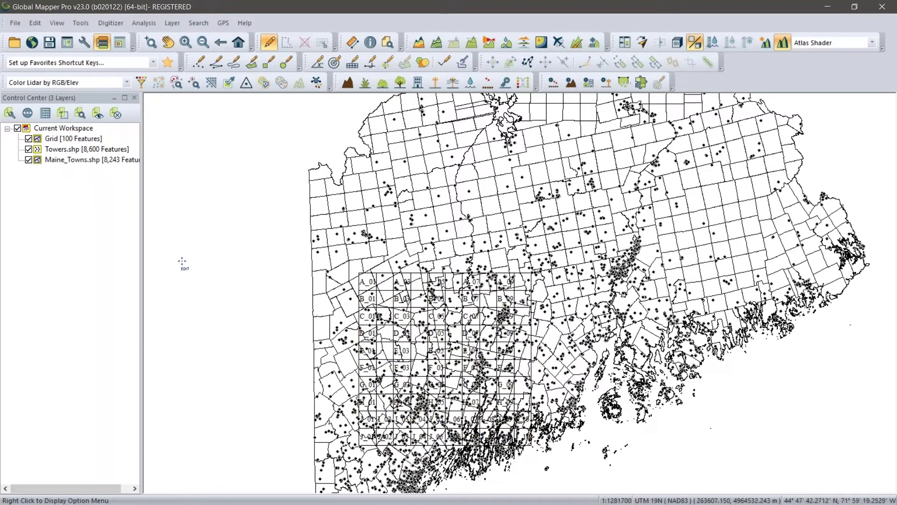
pyautogui.click(29, 150)
pyautogui.click(29, 160)
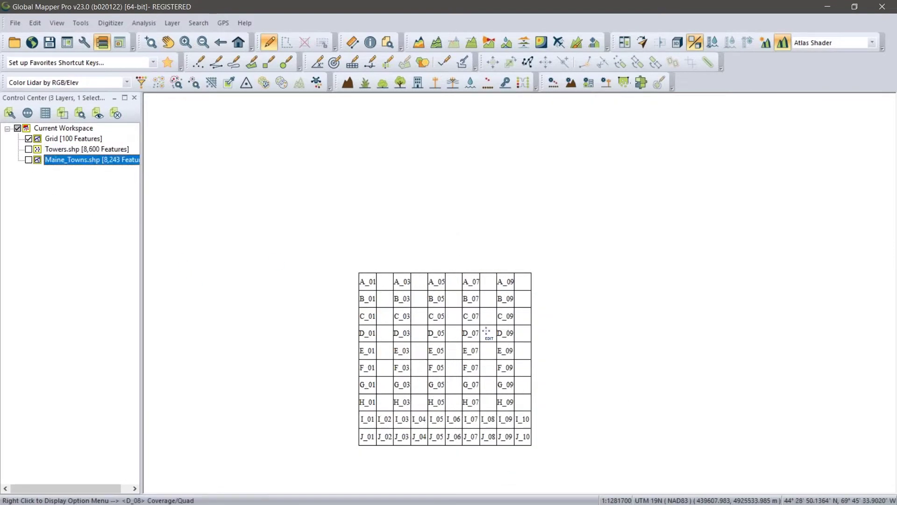
# Inspect the feature information of grid cells A_06, B_06, C_06 and D_06 for their point counts
pyautogui.scroll(2, 486, 331)
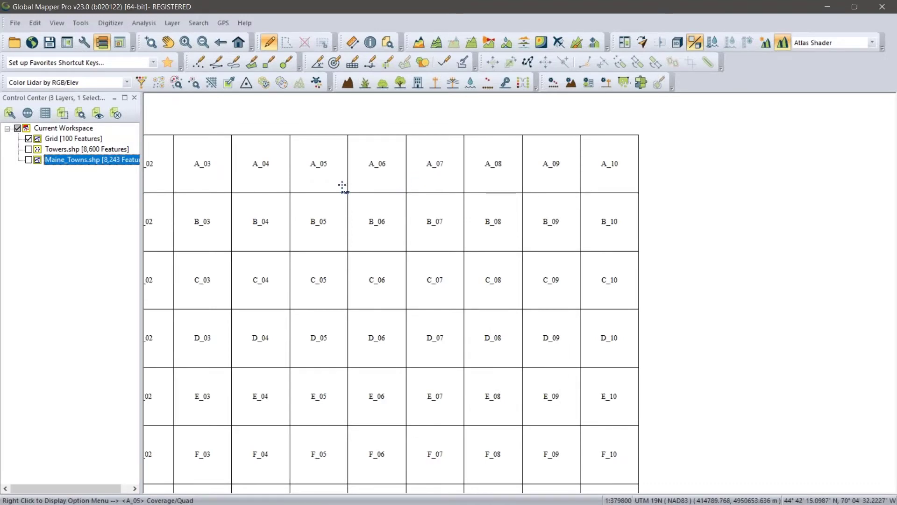
pyautogui.click(369, 44)
pyautogui.click(396, 163)
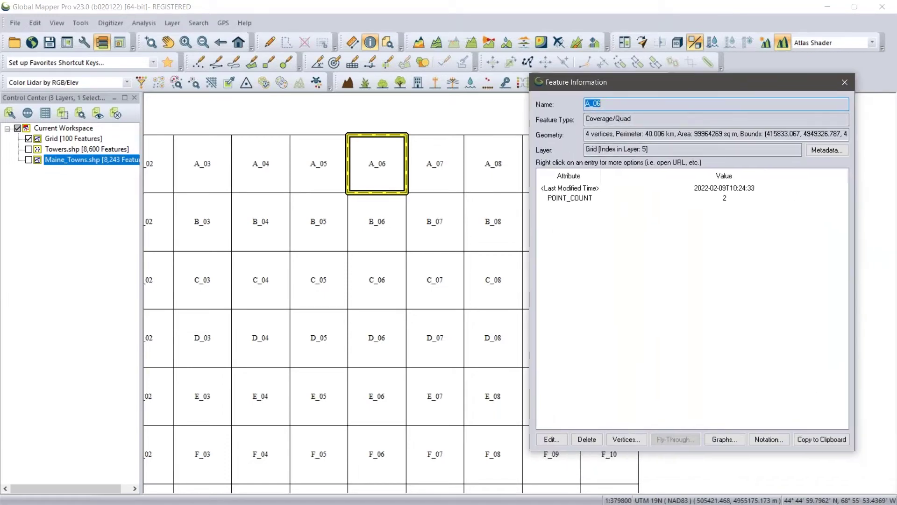
pyautogui.click(371, 225)
pyautogui.click(376, 281)
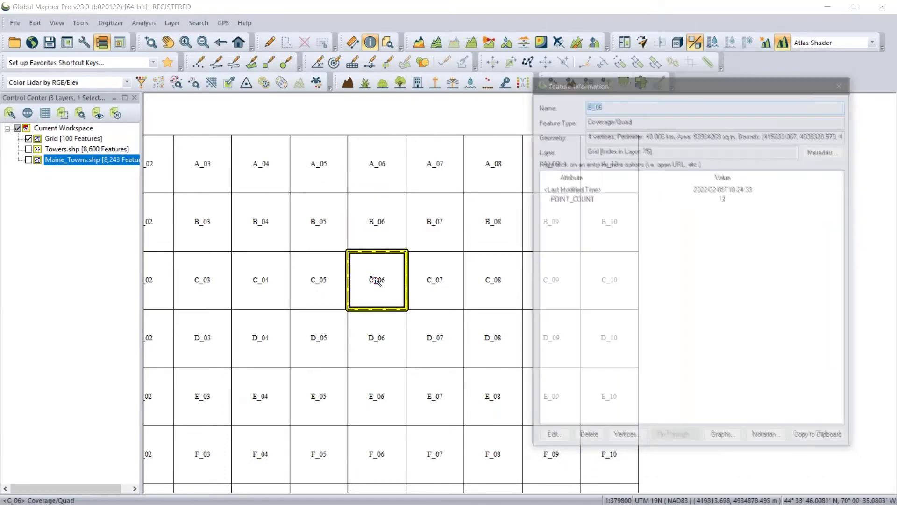
pyautogui.click(398, 339)
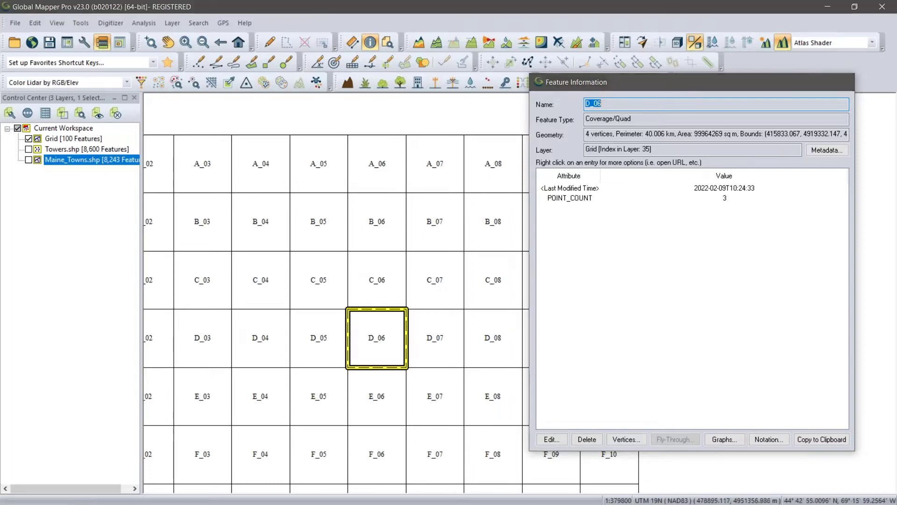
pyautogui.press('Escape')
# Label the Grid layer's cells with the POINT_COUNT attribute value instead of the feature name
pyautogui.scroll(-3, 395, 287)
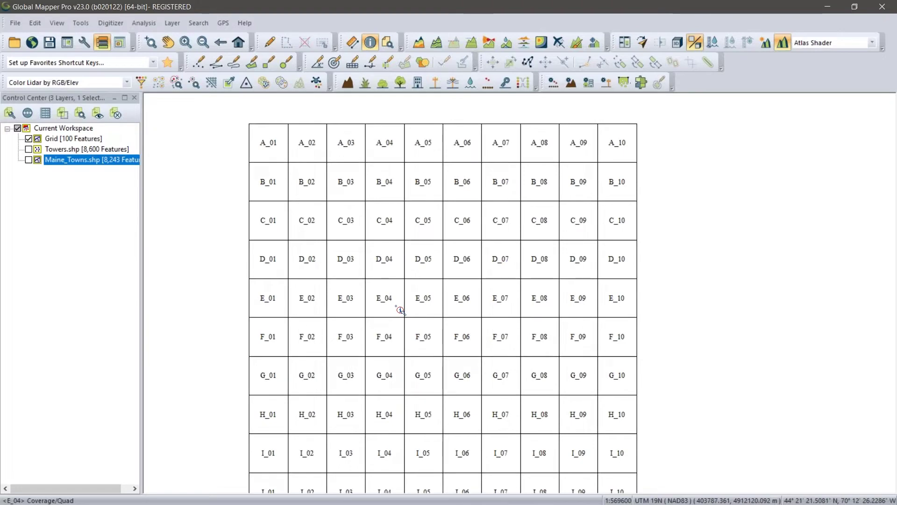
pyautogui.scroll(-1, 400, 310)
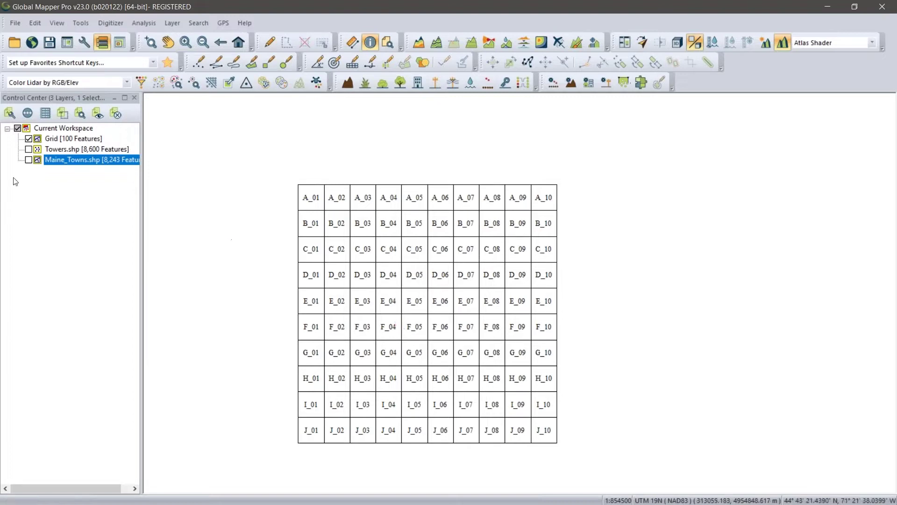
pyautogui.doubleClick(60, 138)
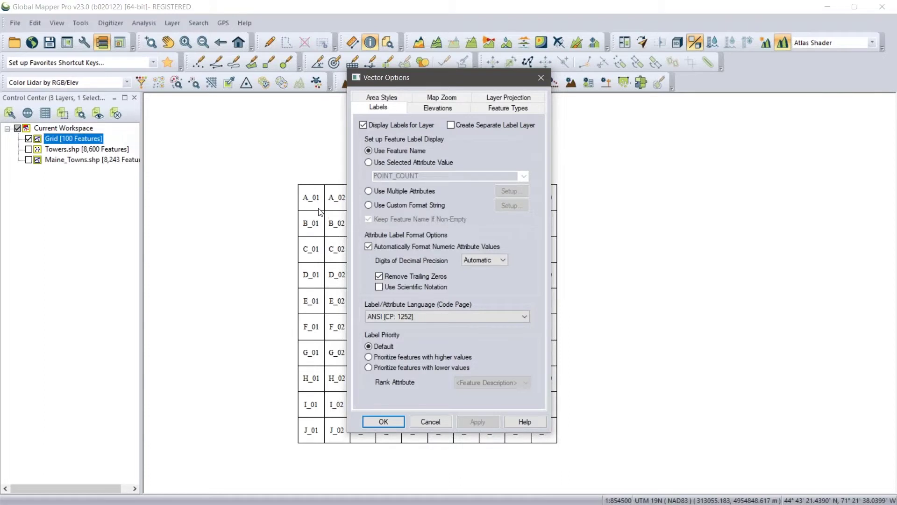
pyautogui.click(369, 162)
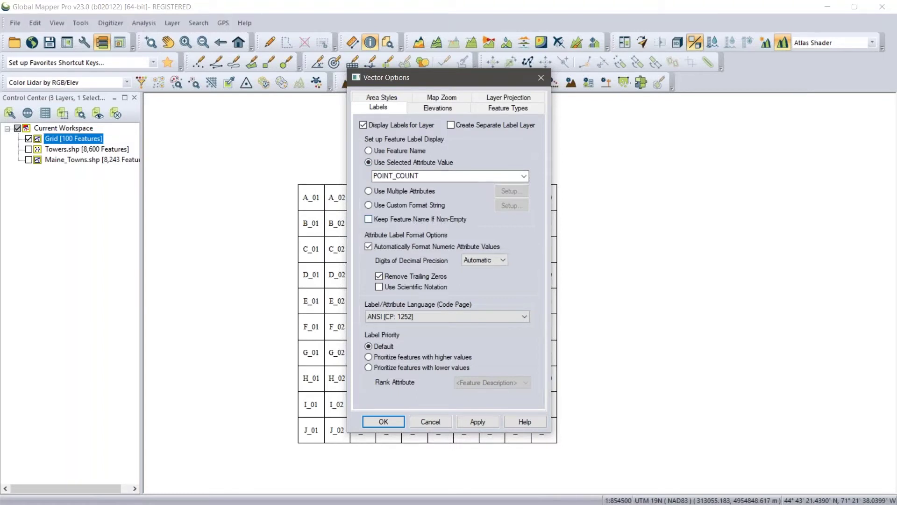
pyautogui.click(382, 422)
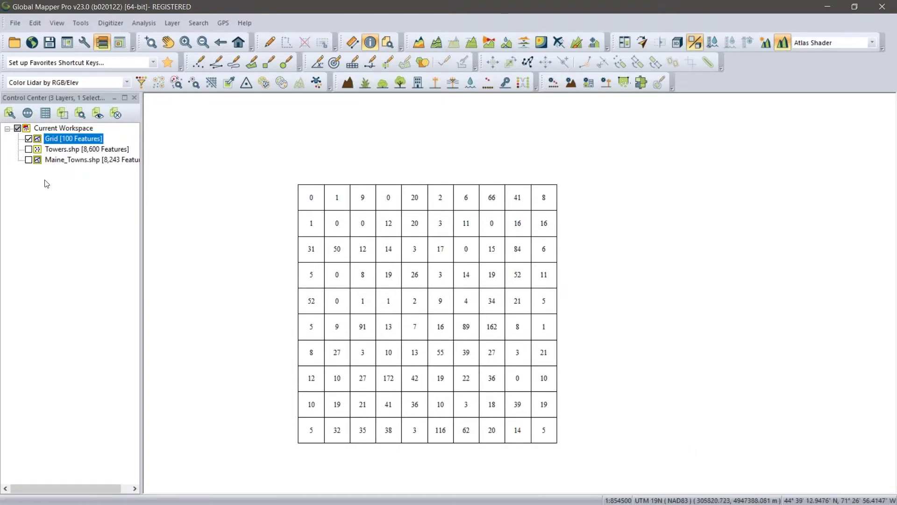
# Show the Maine_Towns.shp layer again and switch the Grid layer's area styling to attribute/name values
pyautogui.click(29, 160)
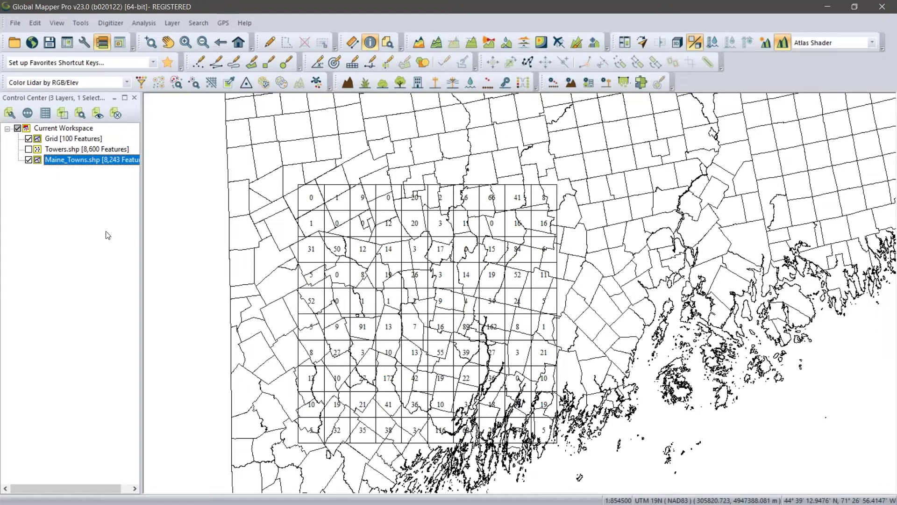
pyautogui.doubleClick(68, 139)
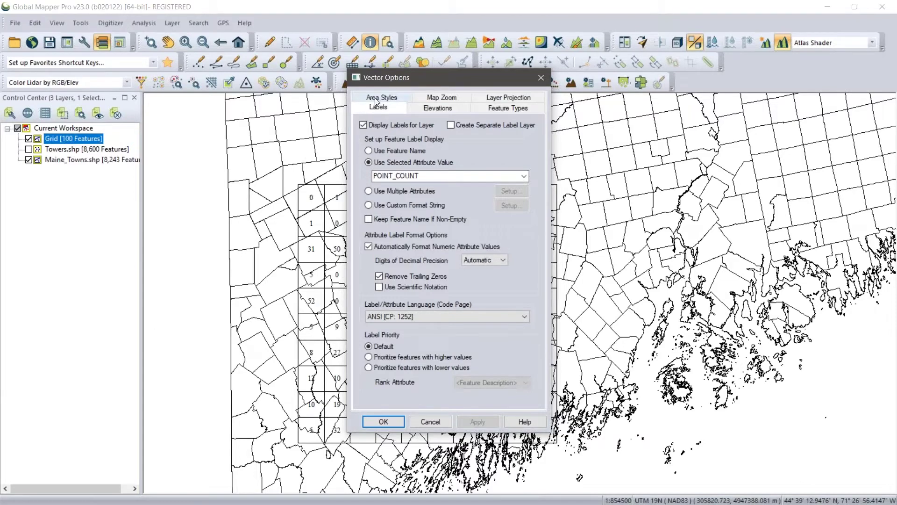
pyautogui.click(390, 97)
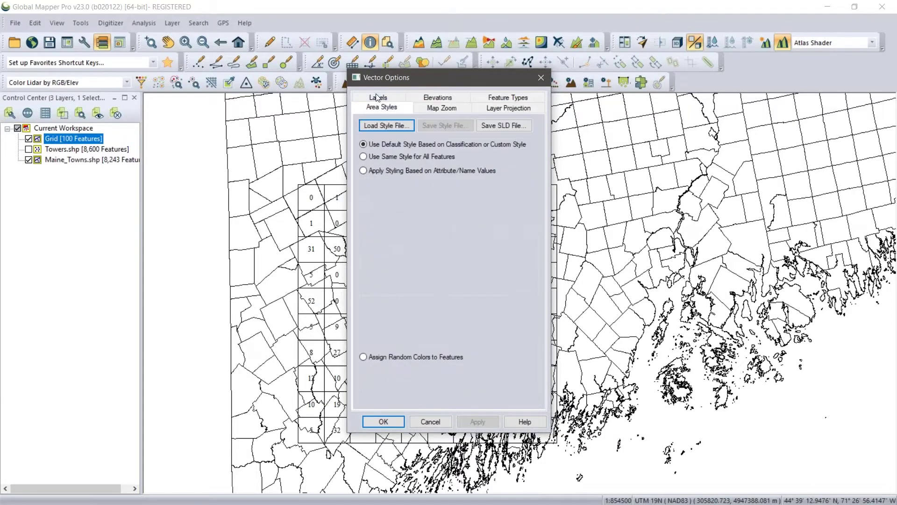
pyautogui.click(364, 170)
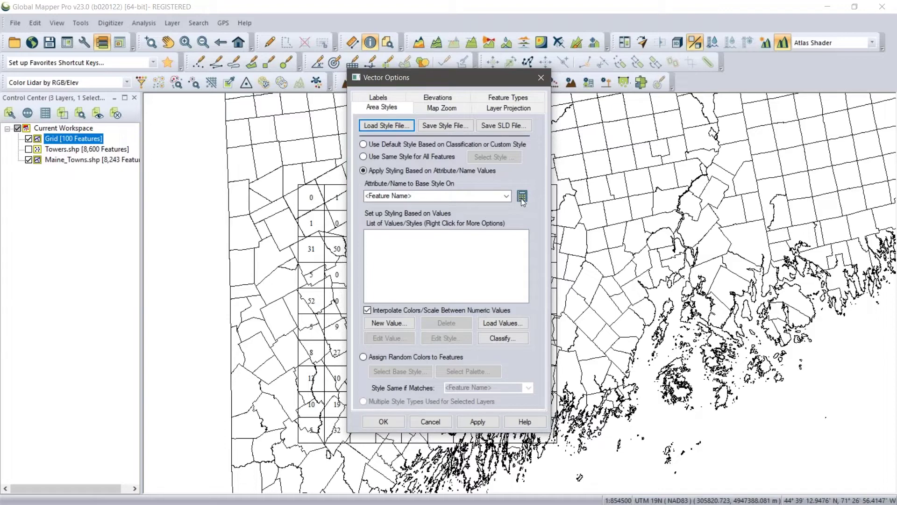
# Load Towers.gm_layer_style from the Lab_1 Towers folder as the Grid layer's area style and apply it
pyautogui.click(399, 126)
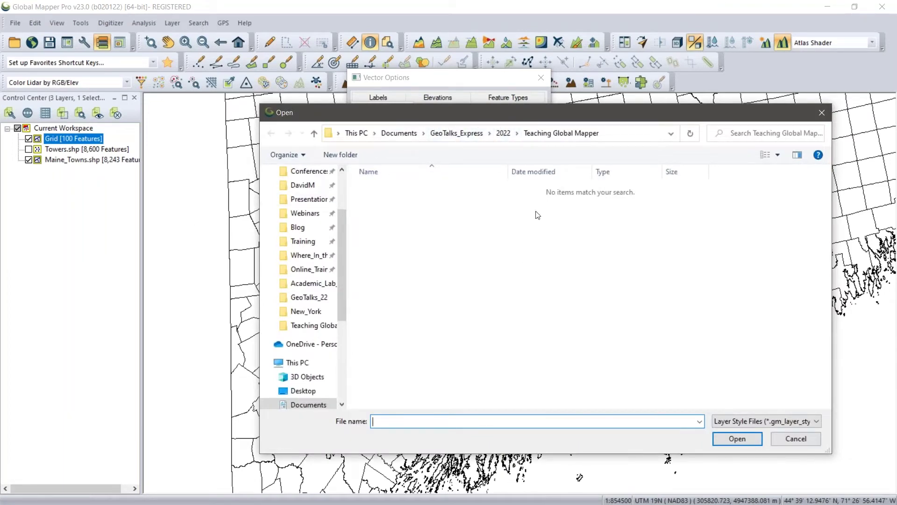
pyautogui.click(399, 133)
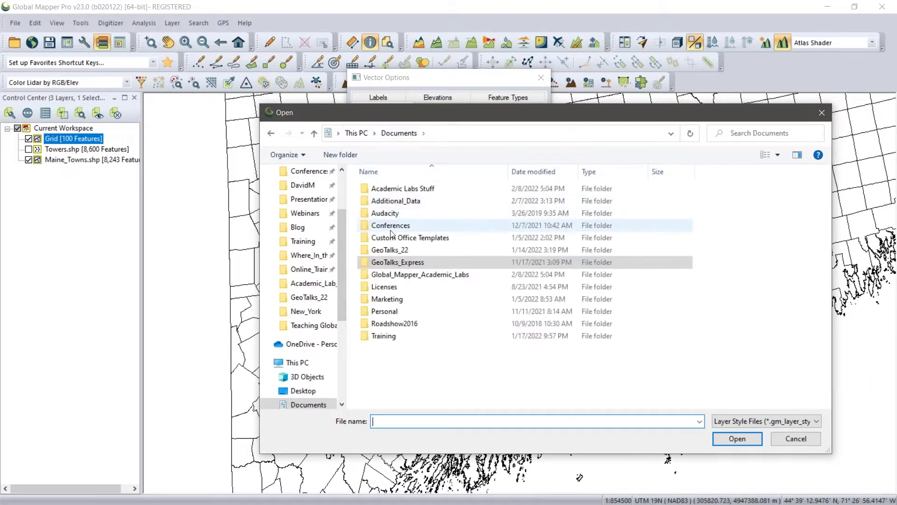
pyautogui.doubleClick(411, 275)
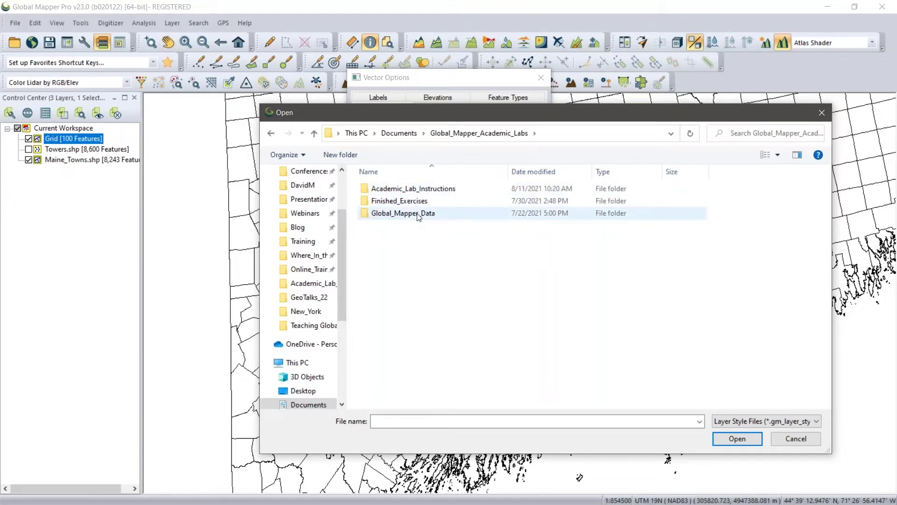
pyautogui.doubleClick(417, 214)
pyautogui.doubleClick(405, 189)
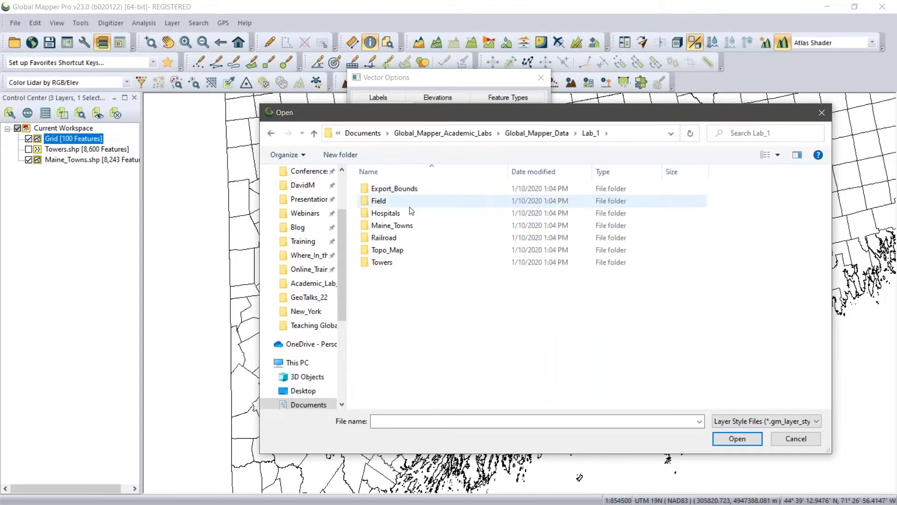
pyautogui.doubleClick(382, 262)
pyautogui.click(414, 189)
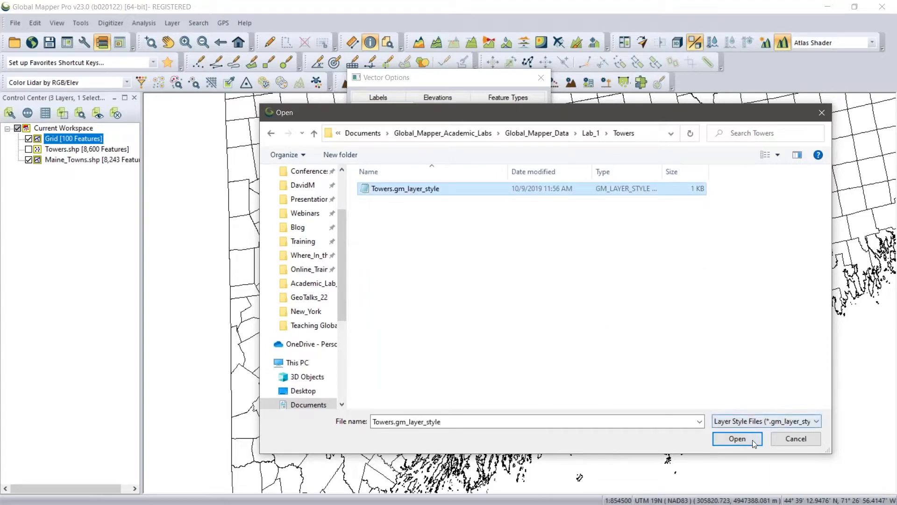
pyautogui.click(737, 438)
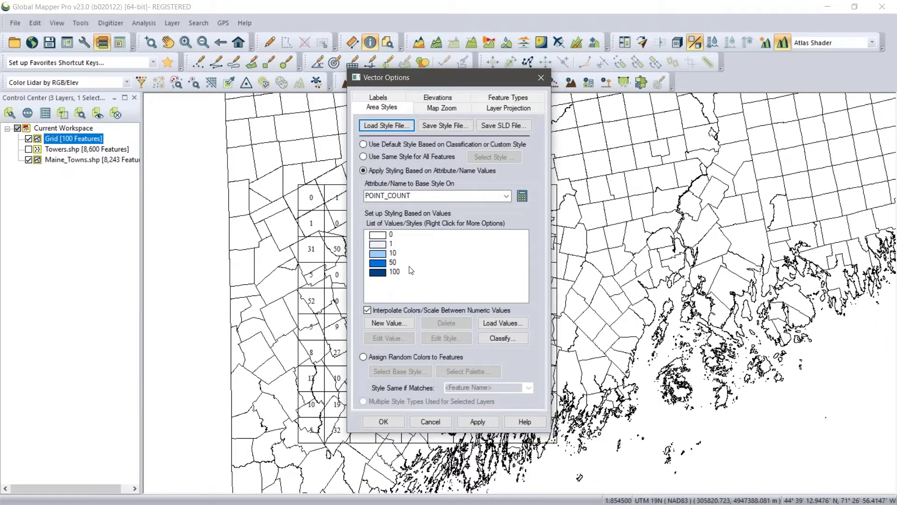
pyautogui.click(393, 419)
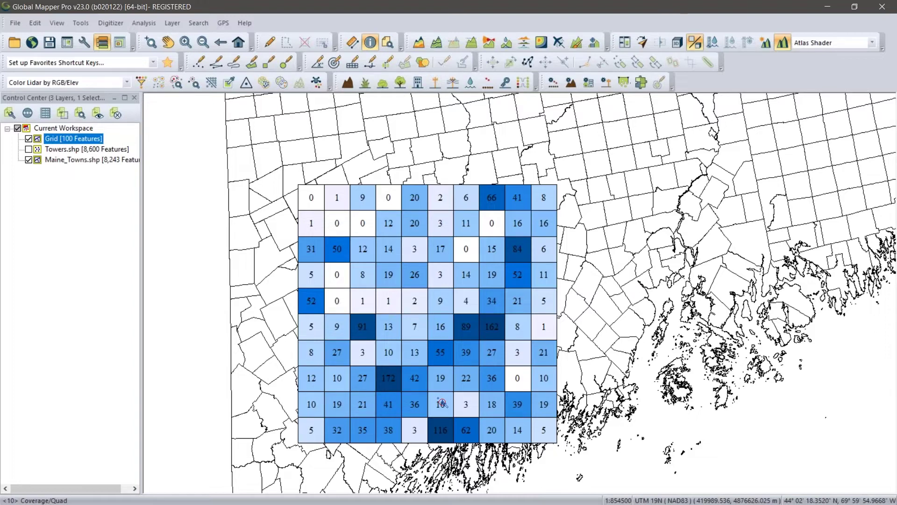
# Turn off the label display for the Grid layer
pyautogui.doubleClick(65, 140)
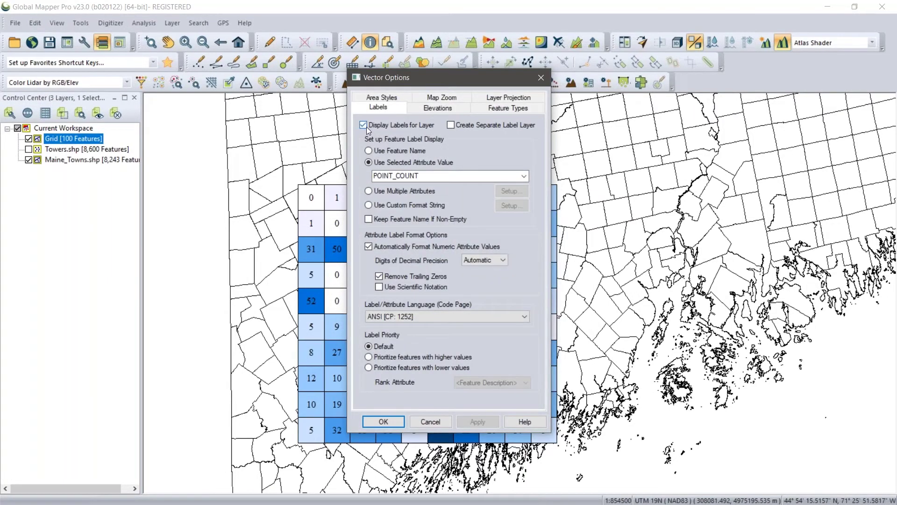
pyautogui.click(367, 127)
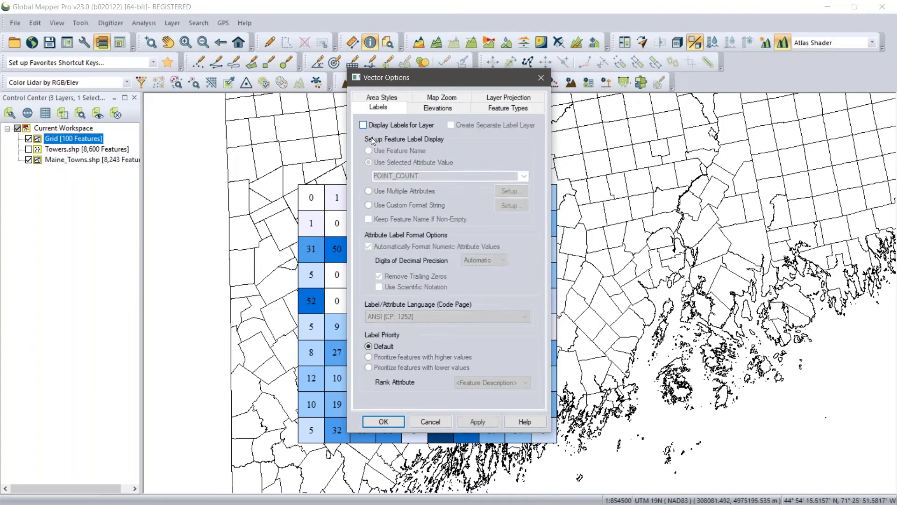
pyautogui.click(390, 421)
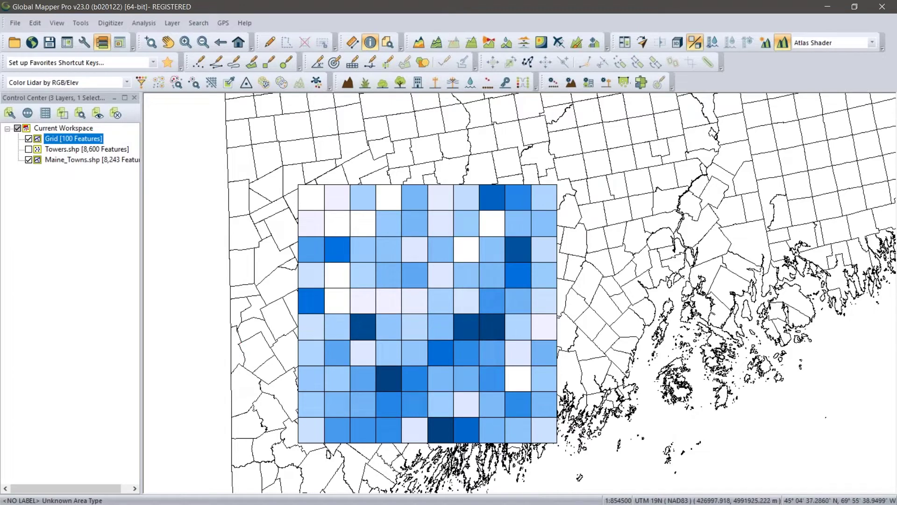
pyautogui.click(541, 44)
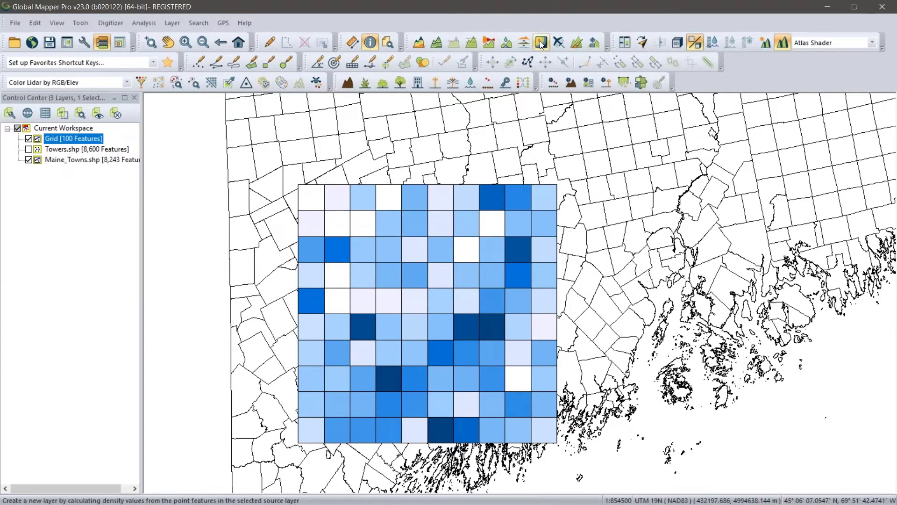
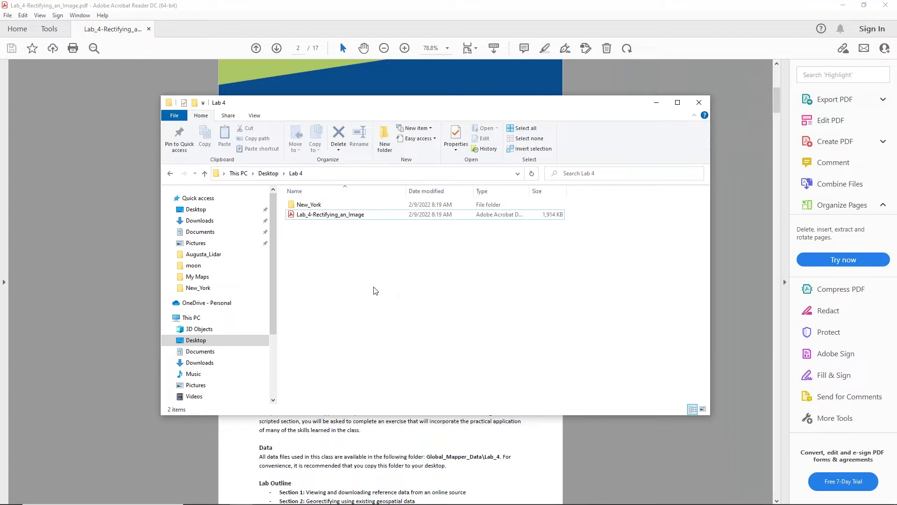
# Open the Central_Park image from Lab 4's New_York folder, examine the historical map's streets and park details, and close it
pyautogui.doubleClick(300, 206)
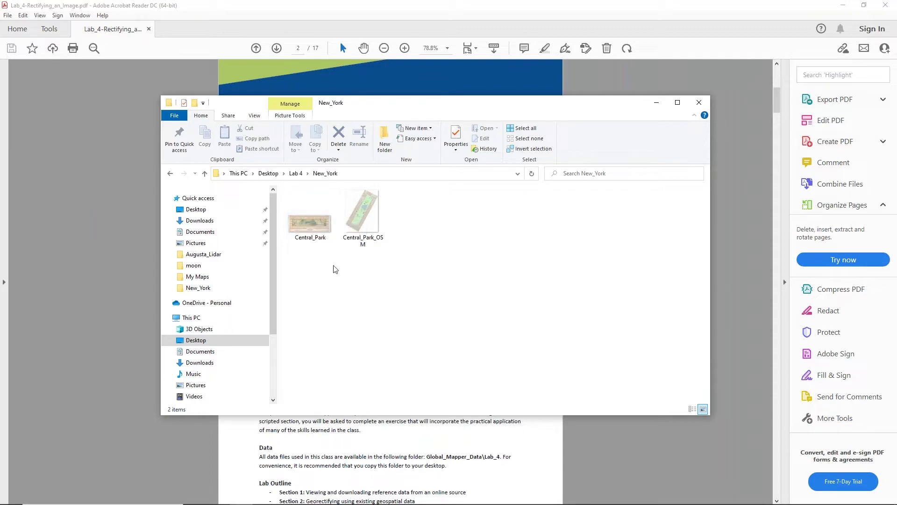
pyautogui.doubleClick(315, 225)
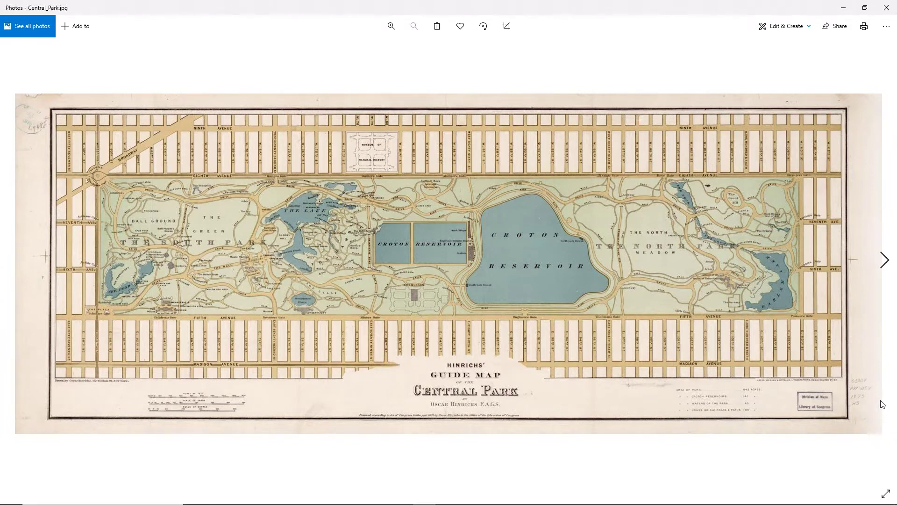
pyautogui.click(391, 27)
pyautogui.scroll(-1, 815, 338)
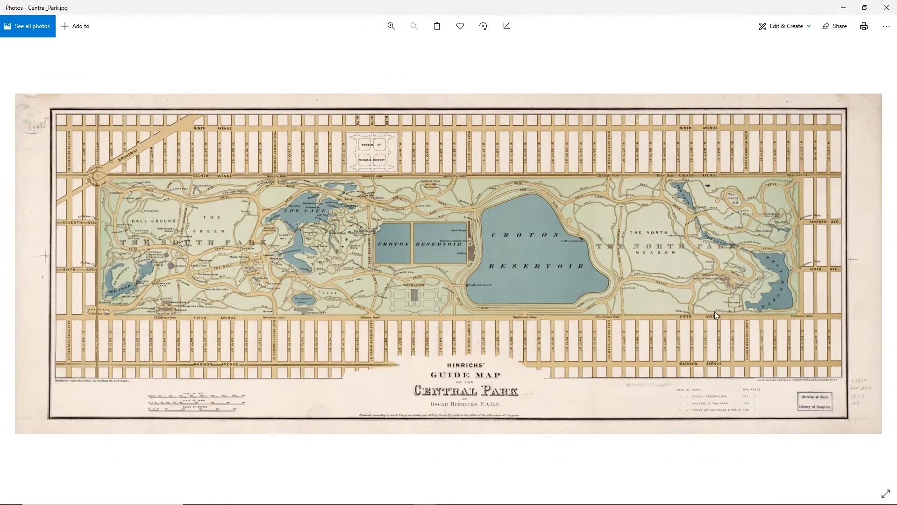
pyautogui.click(391, 26)
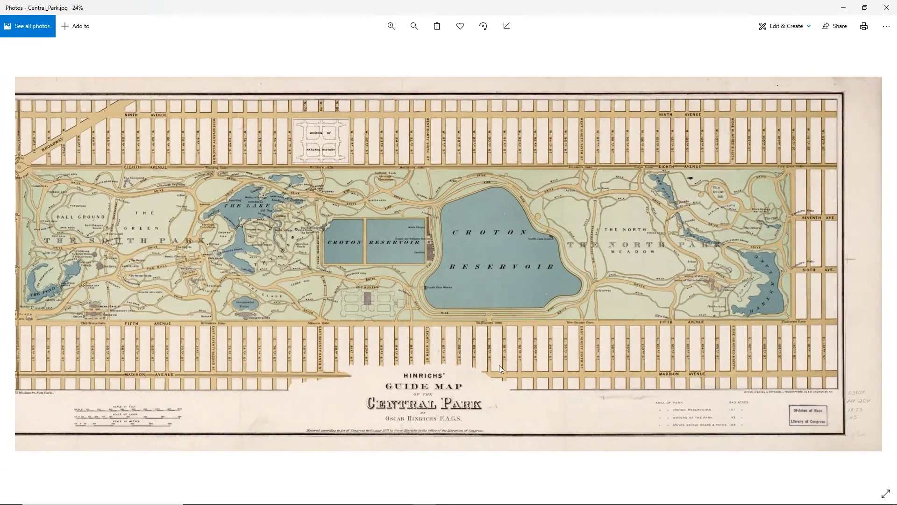
pyautogui.scroll(5, 855, 413)
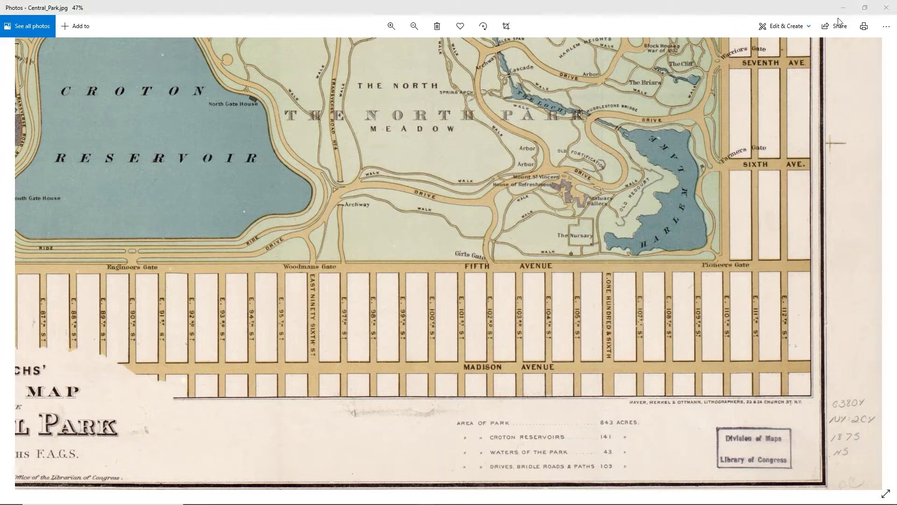
pyautogui.click(887, 7)
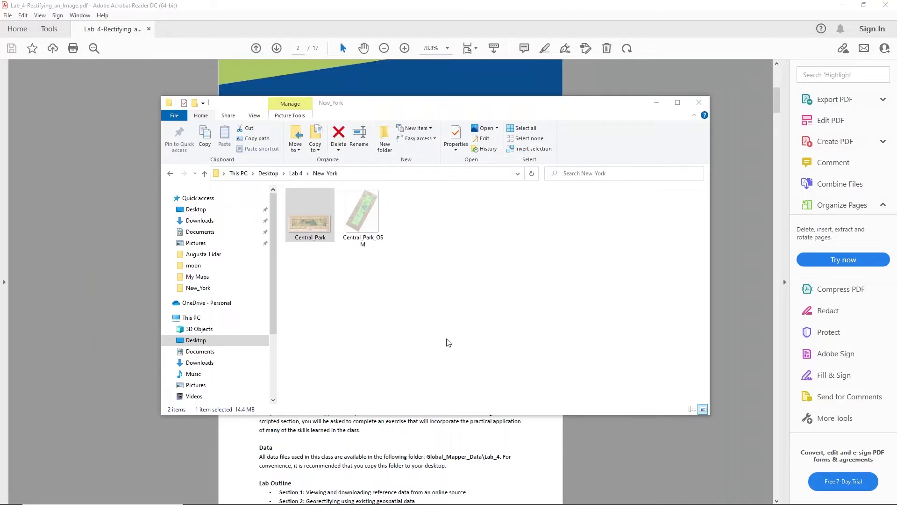
# Switch to Global Mapper Pro and load Central_Park_OSM from the New_York folder as the reference map
pyautogui.moveTo(396, 502)
pyautogui.click(333, 496)
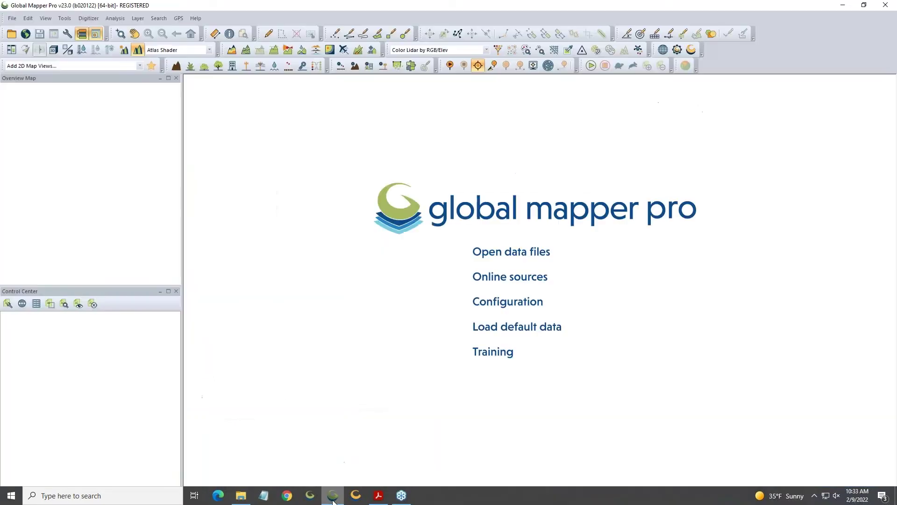
pyautogui.click(486, 252)
pyautogui.click(214, 97)
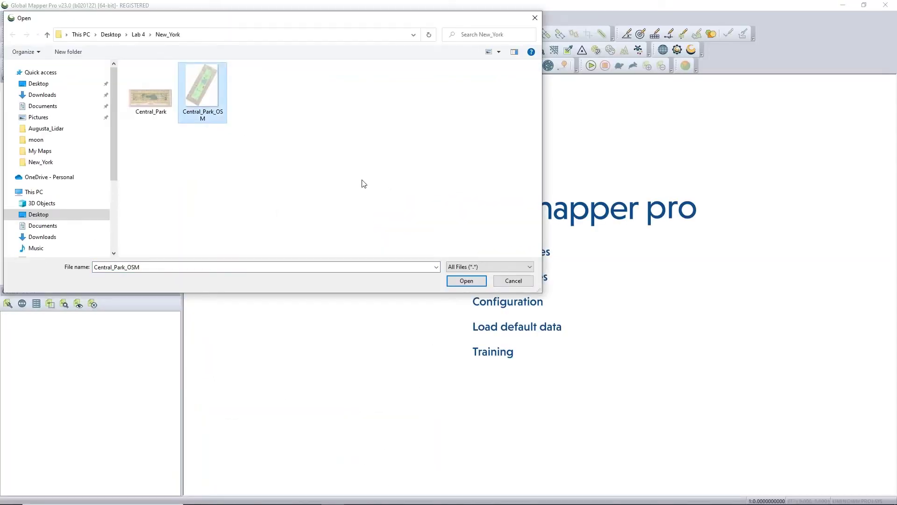
pyautogui.click(465, 281)
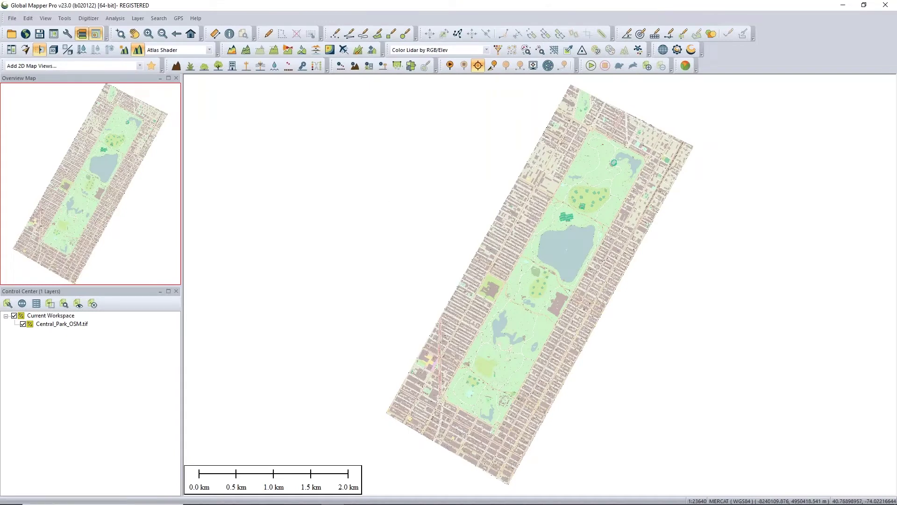
# Examine the streets, water bodies and buildings of the Central_Park_OSM.tif layer at closer range
pyautogui.click(54, 324)
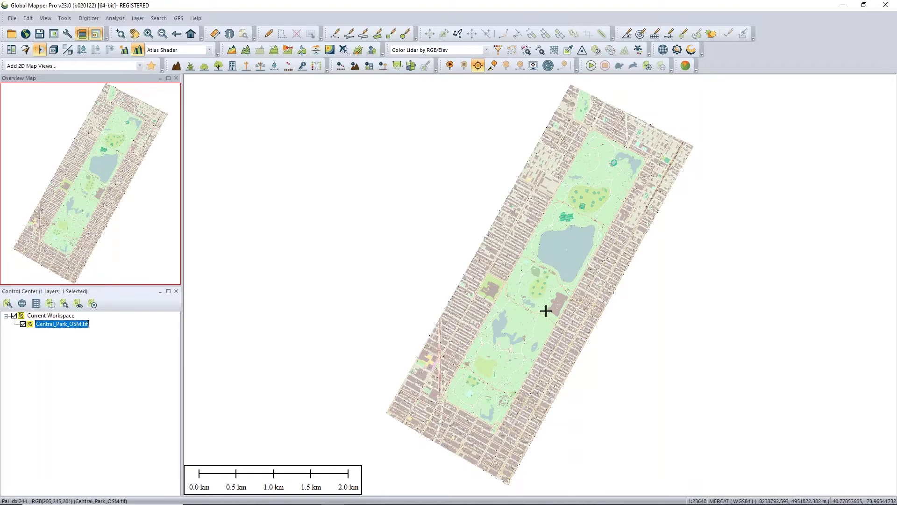
pyautogui.scroll(2, 545, 311)
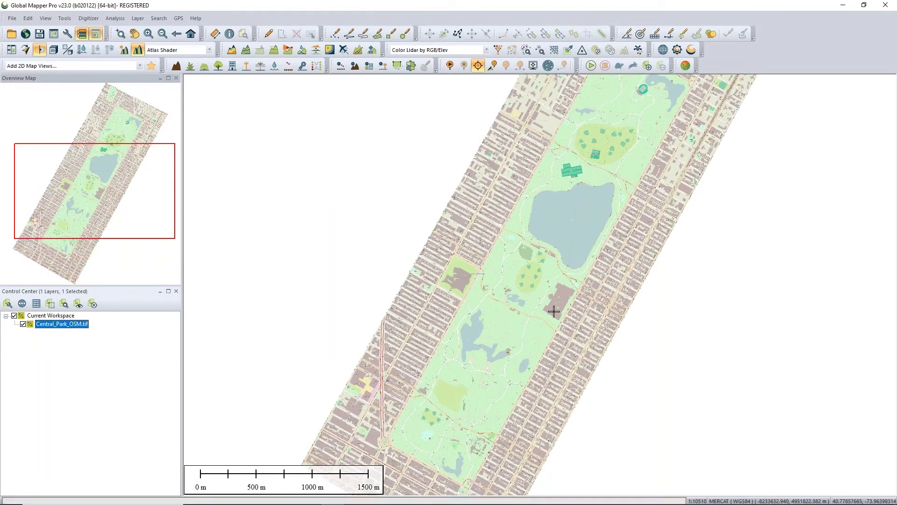
pyautogui.scroll(2, 554, 310)
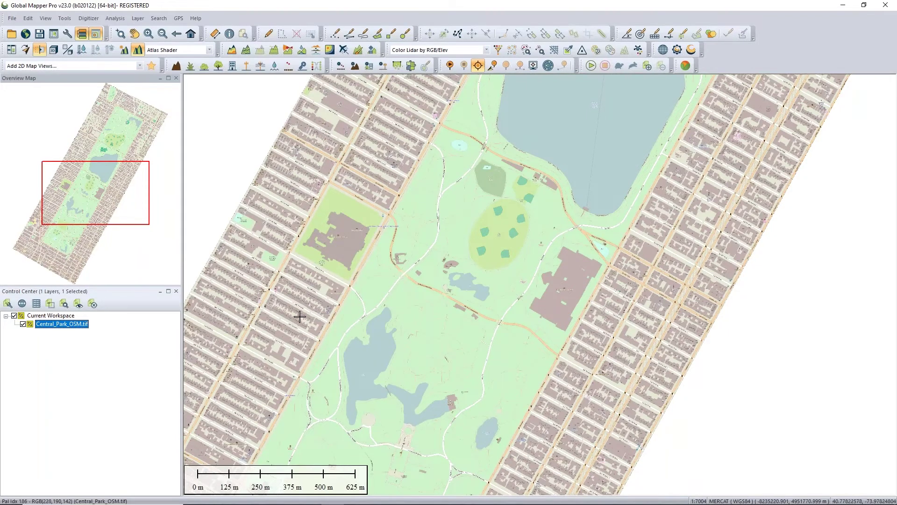
pyautogui.scroll(-3, 482, 295)
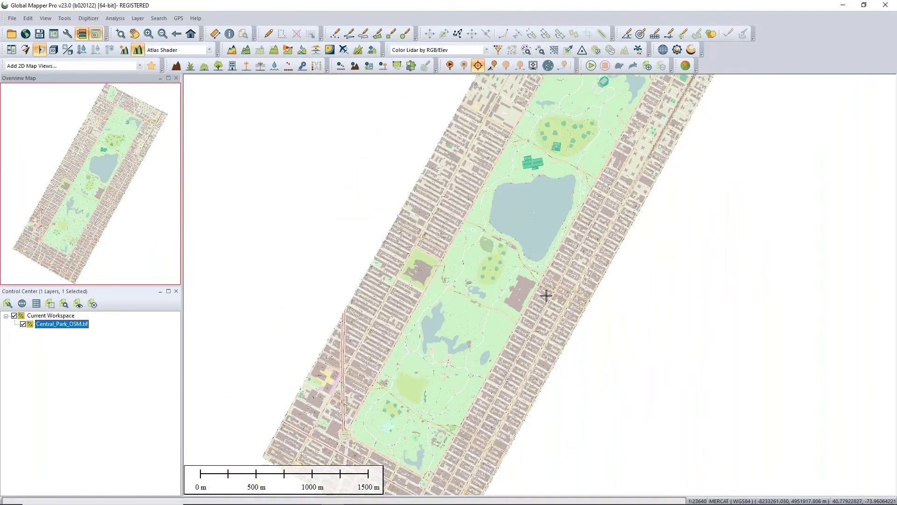
pyautogui.scroll(-1, 546, 295)
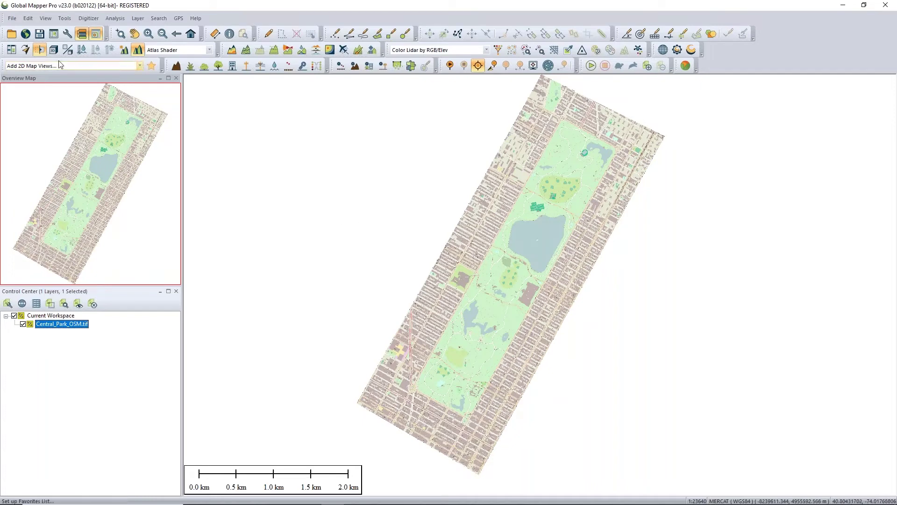
# Review the worldwide online data sources around OpenStreetMap.org Global Street Maps, close the list and show the full map extent
pyautogui.click(27, 34)
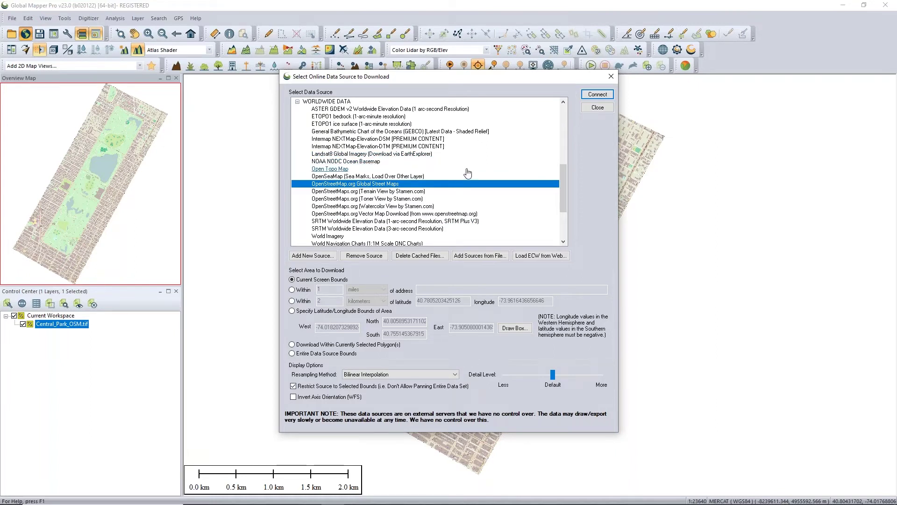
pyautogui.click(610, 77)
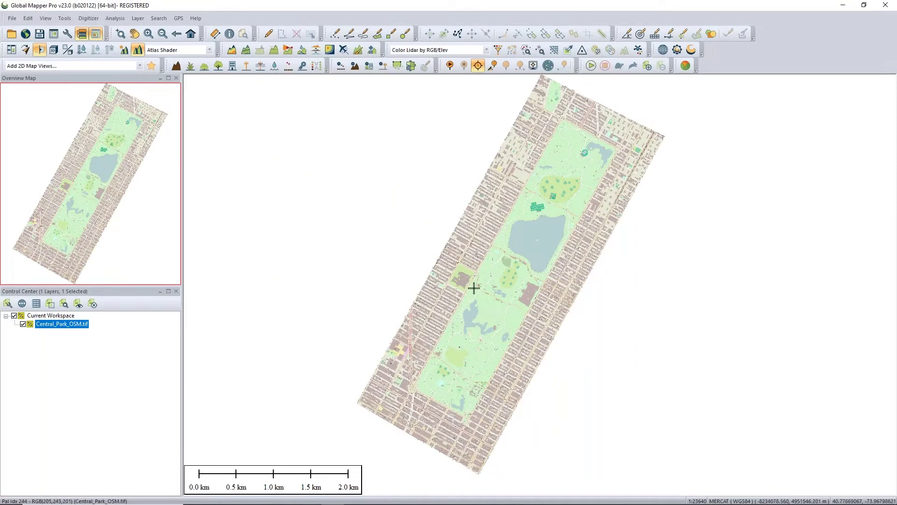
pyautogui.click(191, 34)
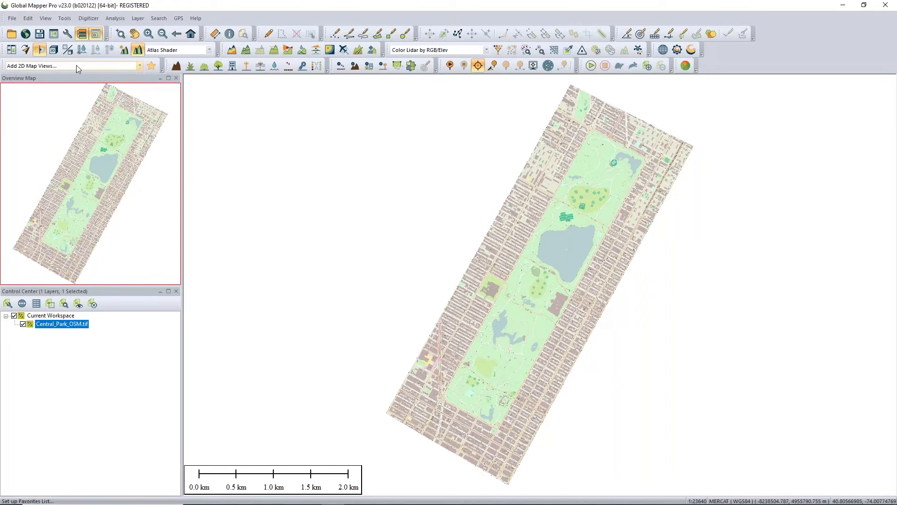
# Load the Central_Park image from the New_York folder with the Manually Rectify Image option
pyautogui.click(12, 34)
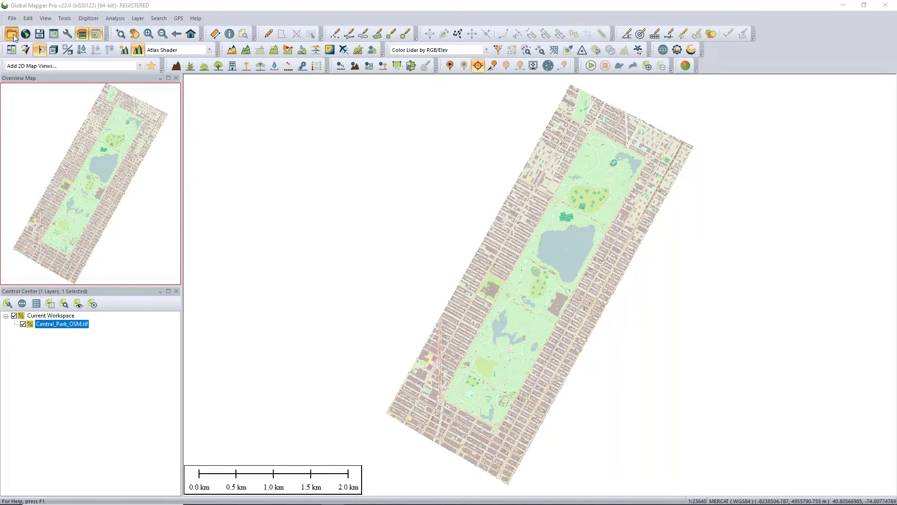
pyautogui.click(141, 106)
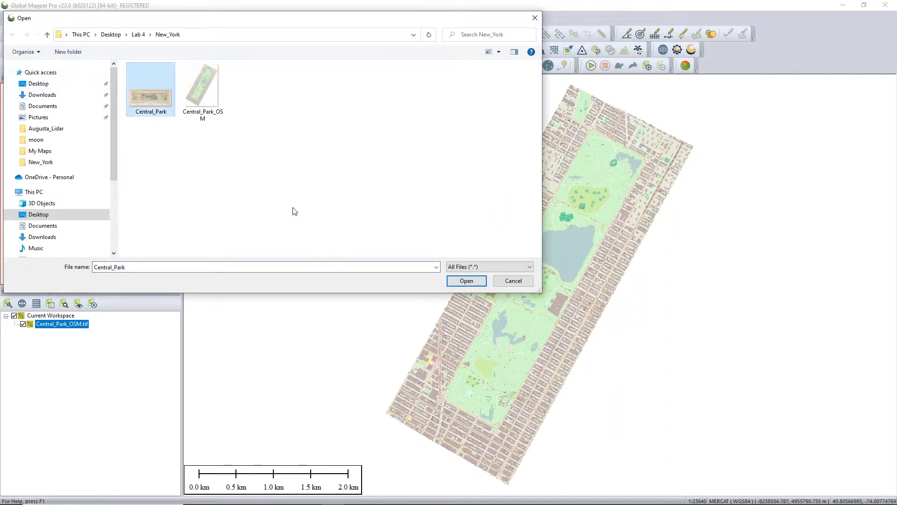
pyautogui.click(465, 280)
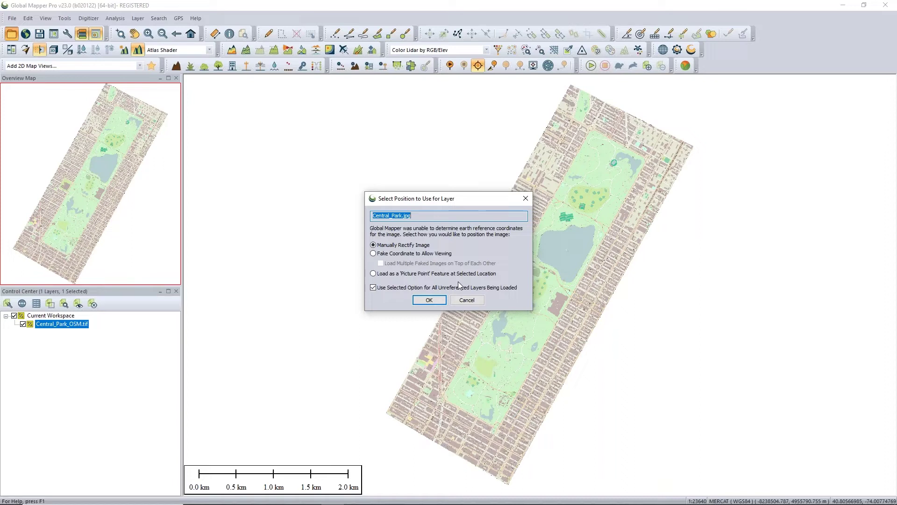
pyautogui.click(429, 300)
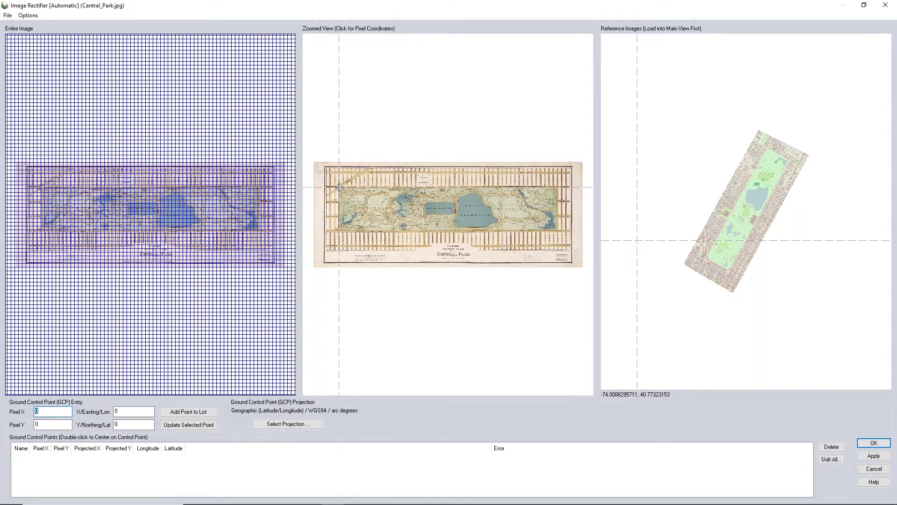
# Add the first ground control point by matching the centre of The Circle at Merchants Gate to Columbus Circle's centre on the reference map
pyautogui.scroll(5, 338, 187)
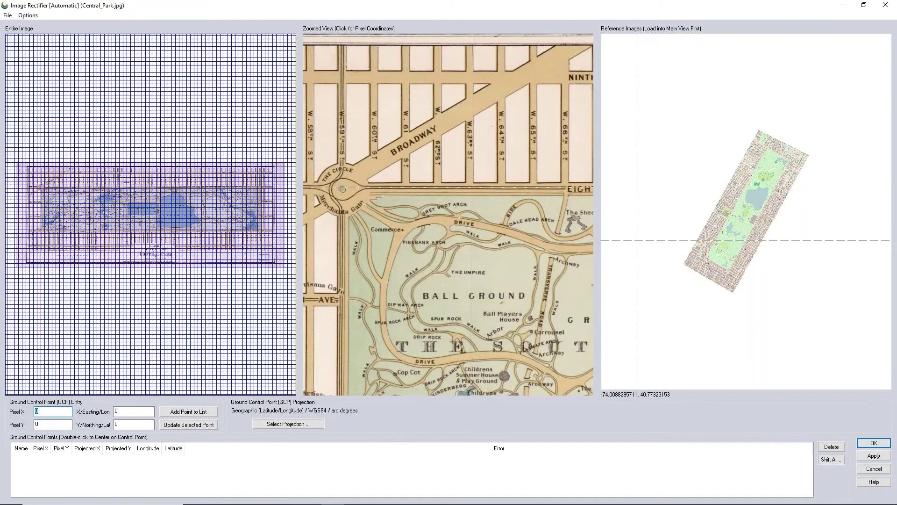
pyautogui.scroll(2, 341, 189)
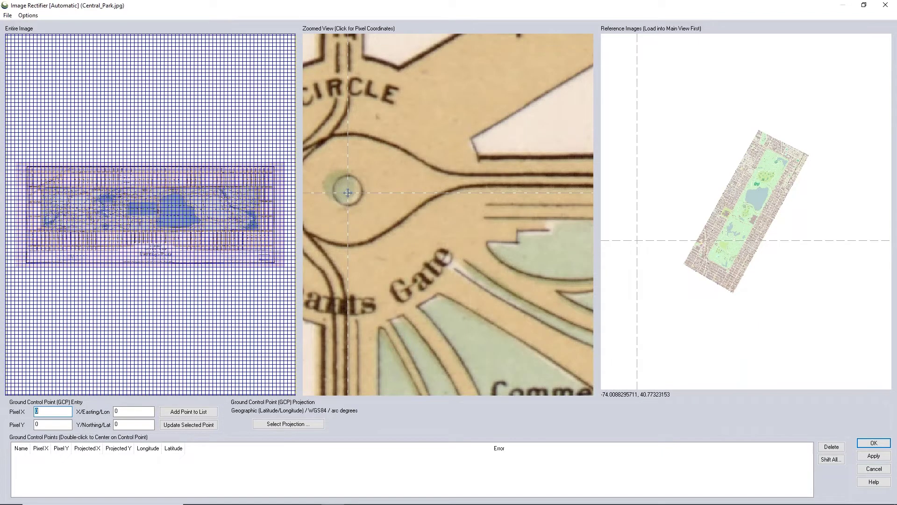
pyautogui.click(348, 192)
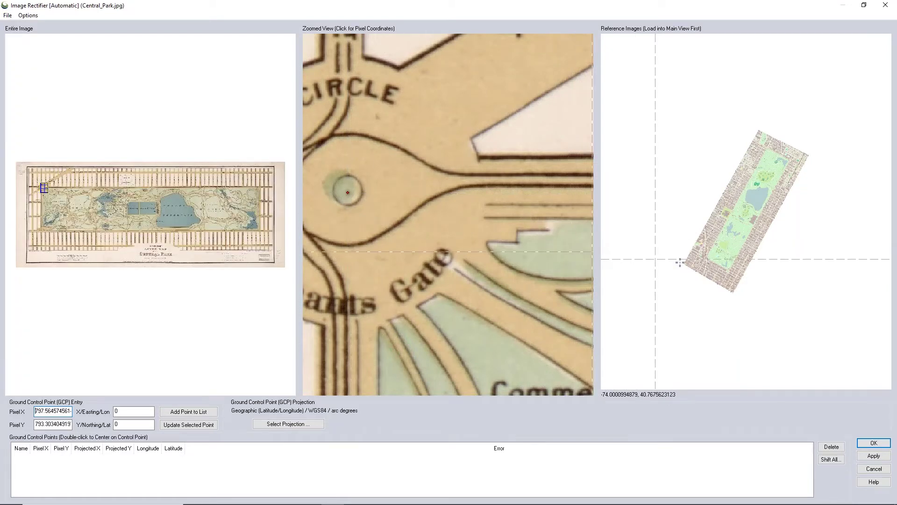
pyautogui.scroll(1, 706, 257)
pyautogui.scroll(2, 706, 257)
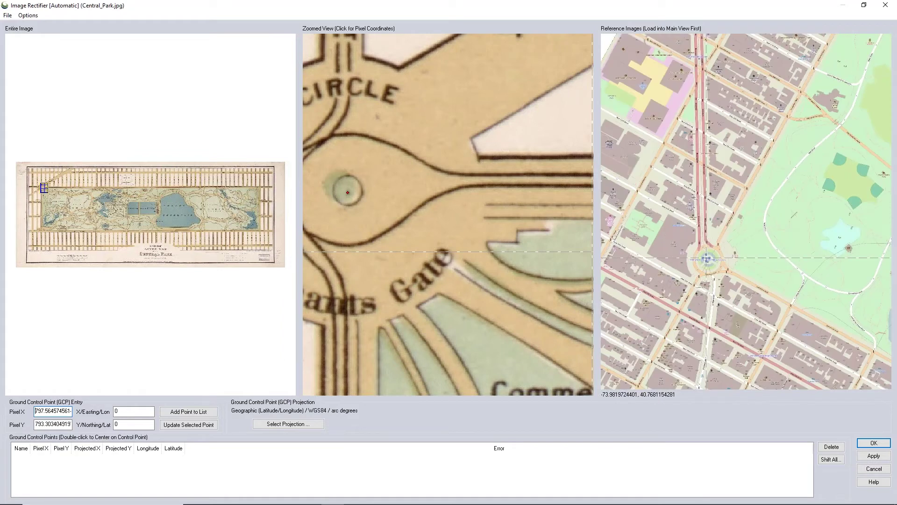
pyautogui.scroll(1, 715, 262)
pyautogui.scroll(1, 719, 264)
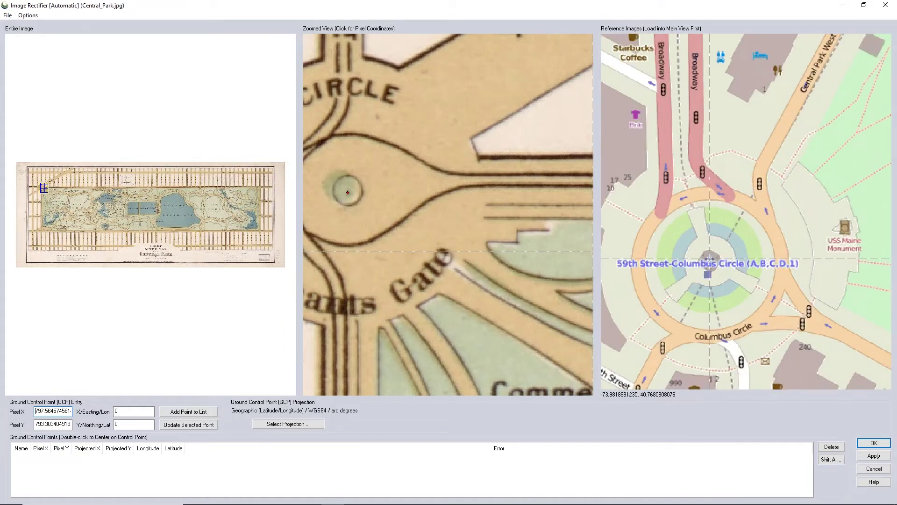
pyautogui.click(709, 261)
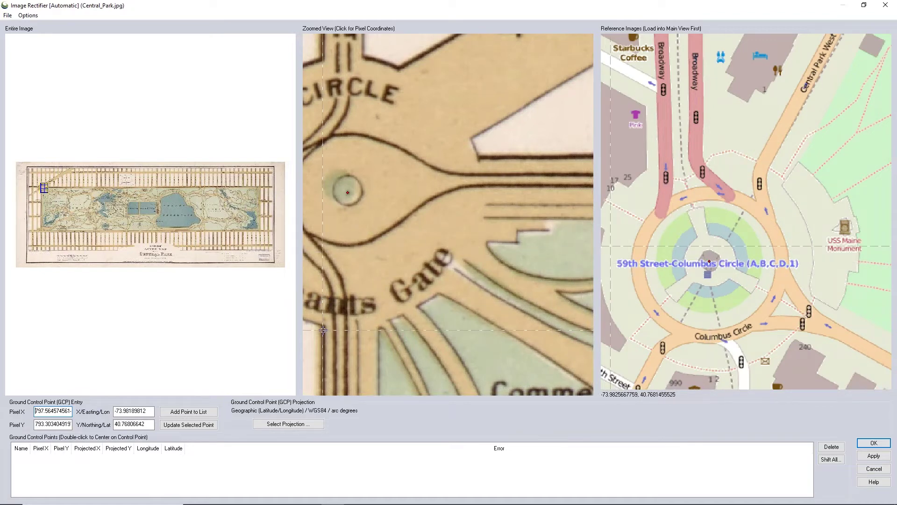
pyautogui.click(212, 413)
# Confirm the first control point's name, and mark the middle of the Scholars Gate street crossing below The Plaza on the historical map
pyautogui.click(427, 281)
pyautogui.scroll(-4, 433, 213)
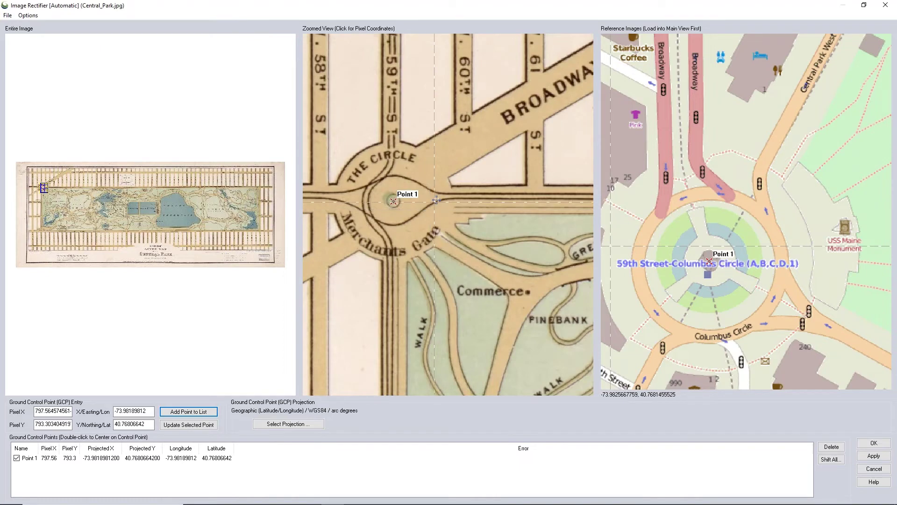
pyautogui.scroll(-1, 414, 185)
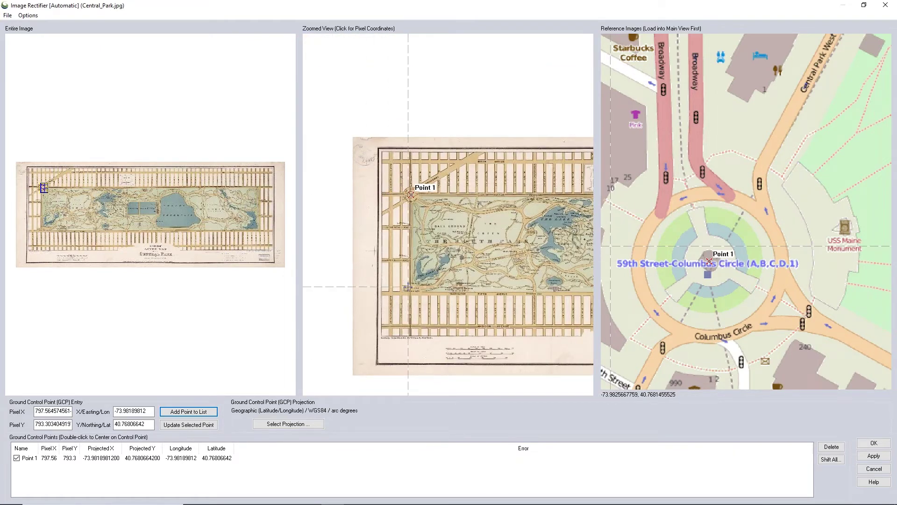
pyautogui.scroll(2, 412, 287)
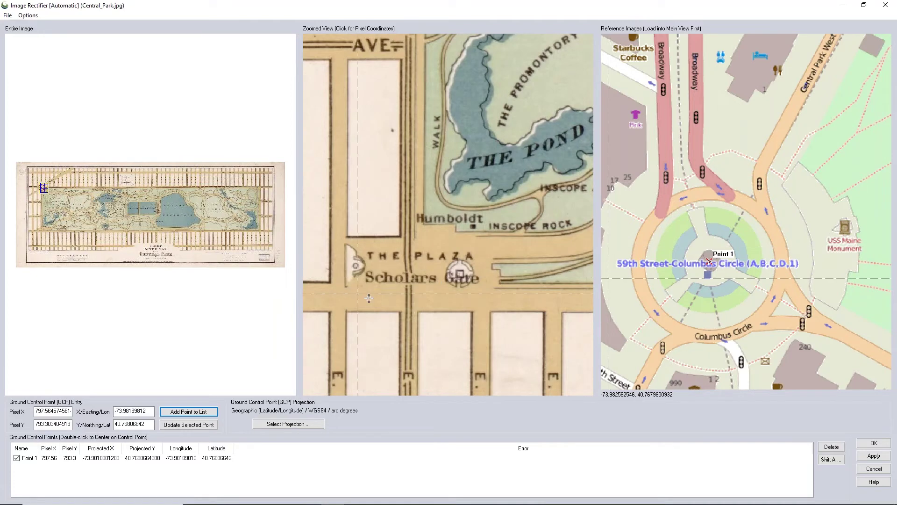
pyautogui.click(410, 294)
# Match that crossing to the 5th Avenue and Grand Army Plaza intersection on the reference map and add it as Point 2
pyautogui.scroll(-2, 653, 265)
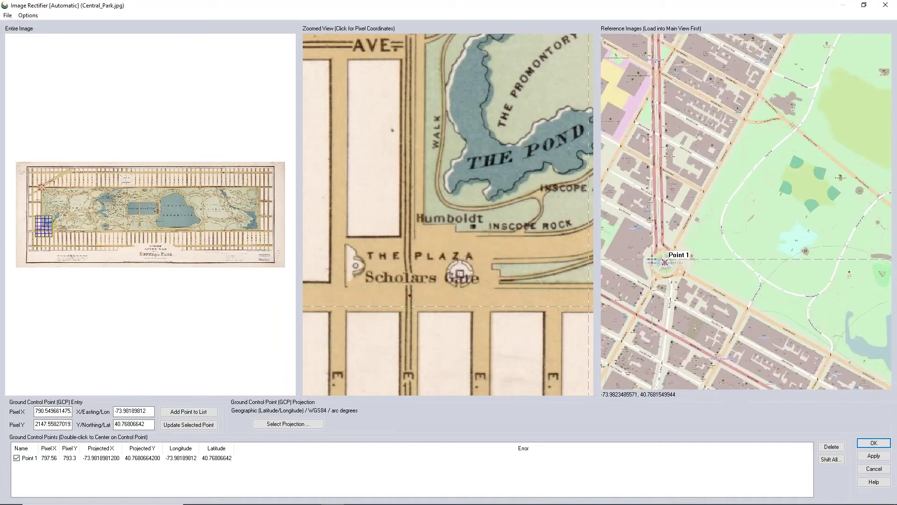
pyautogui.scroll(1, 844, 364)
pyautogui.scroll(2, 844, 364)
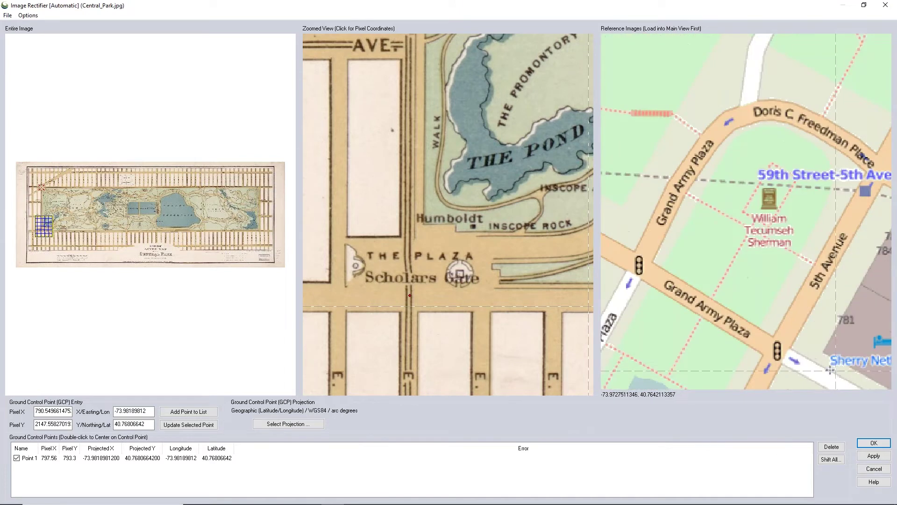
pyautogui.click(776, 354)
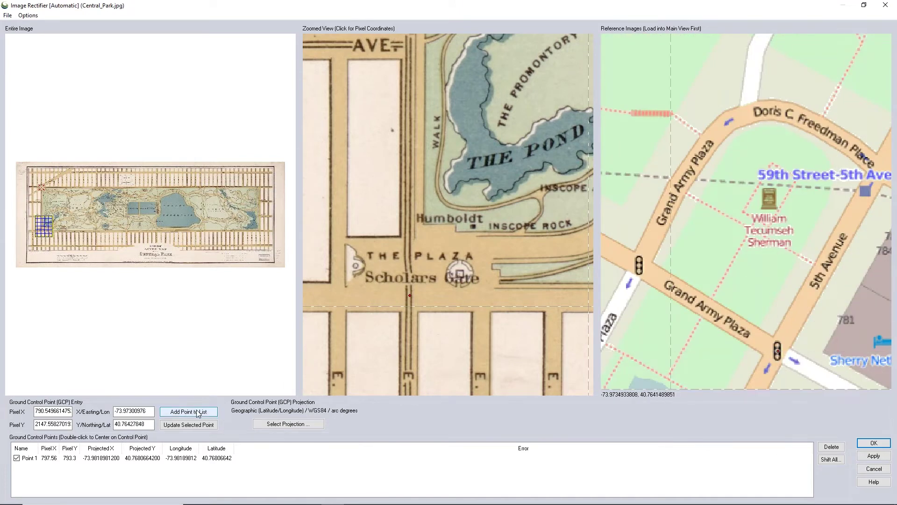
pyautogui.click(188, 411)
pyautogui.click(428, 280)
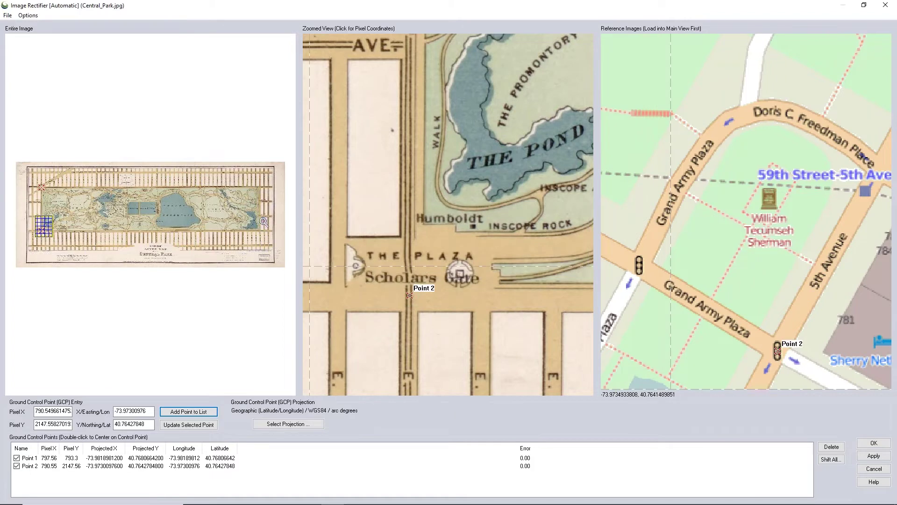
# Mark the W. 110th St crossing at Strangers Gate on the historical map as the next pixel location
pyautogui.click(260, 186)
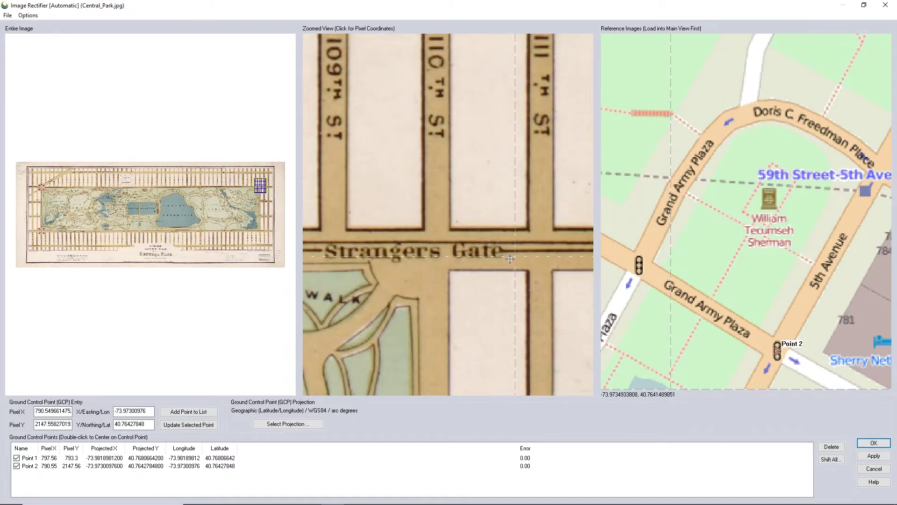
pyautogui.scroll(-3, 451, 207)
pyautogui.scroll(2, 450, 253)
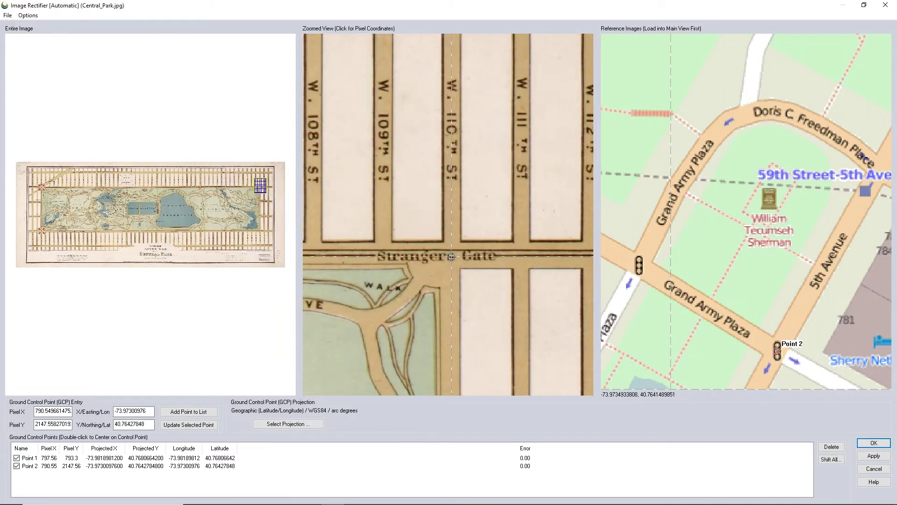
pyautogui.click(451, 255)
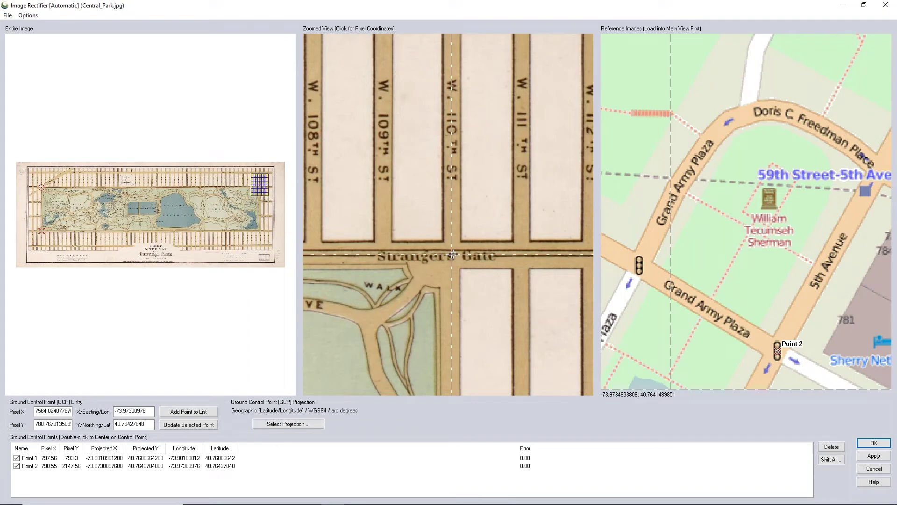
# Match the Strangers Gate location to the centre of the circle at 110th Street-Cathedral Parkway on the reference map and add it as Point 3
pyautogui.scroll(-5, 689, 314)
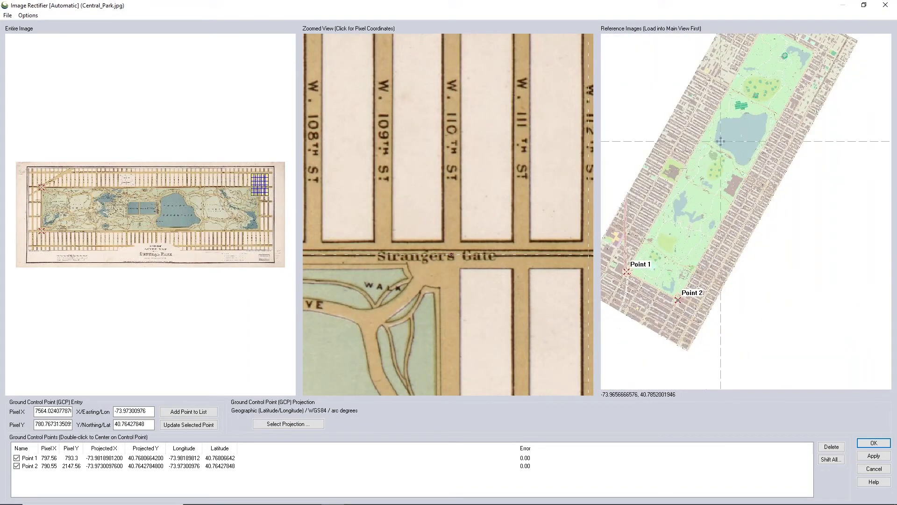
pyautogui.scroll(-2, 616, 295)
pyautogui.scroll(4, 680, 190)
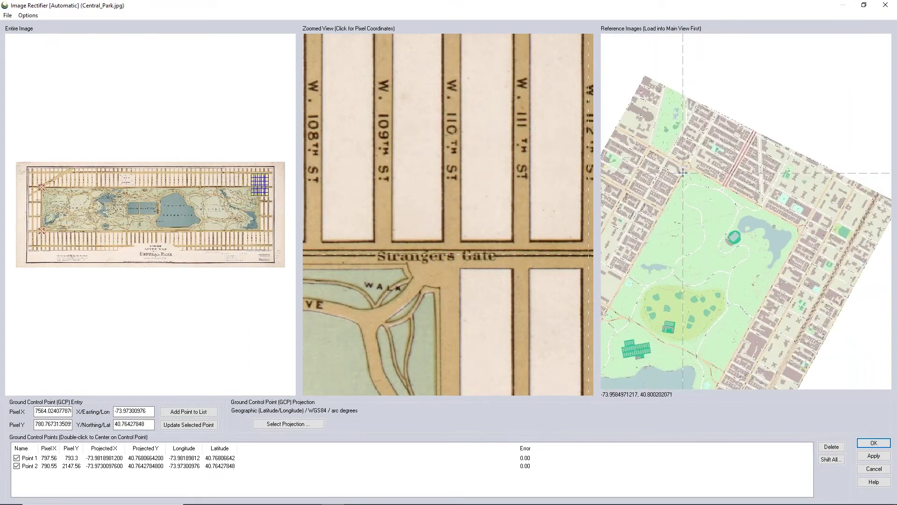
pyautogui.click(685, 186)
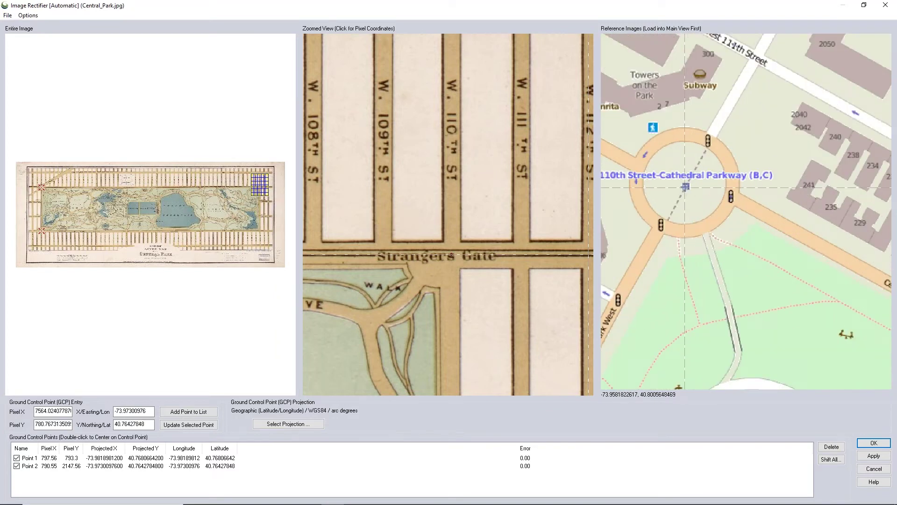
pyautogui.scroll(2, 685, 186)
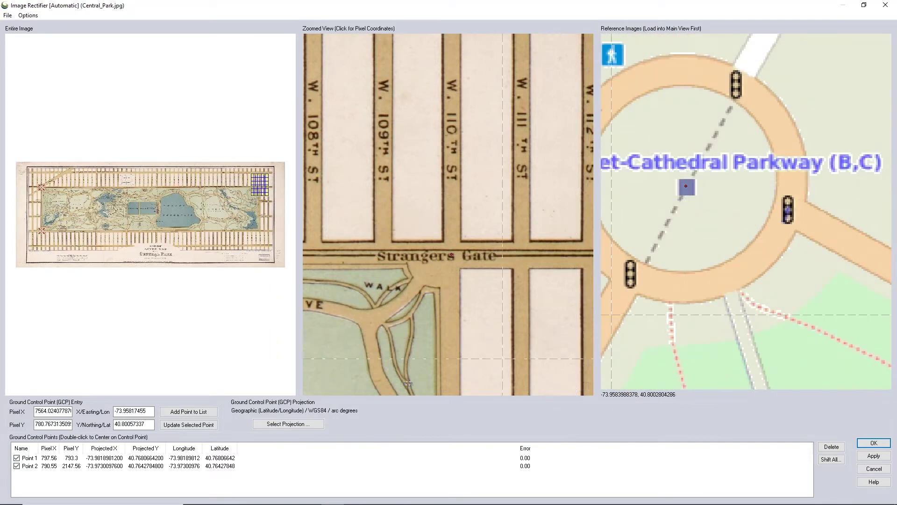
pyautogui.click(188, 412)
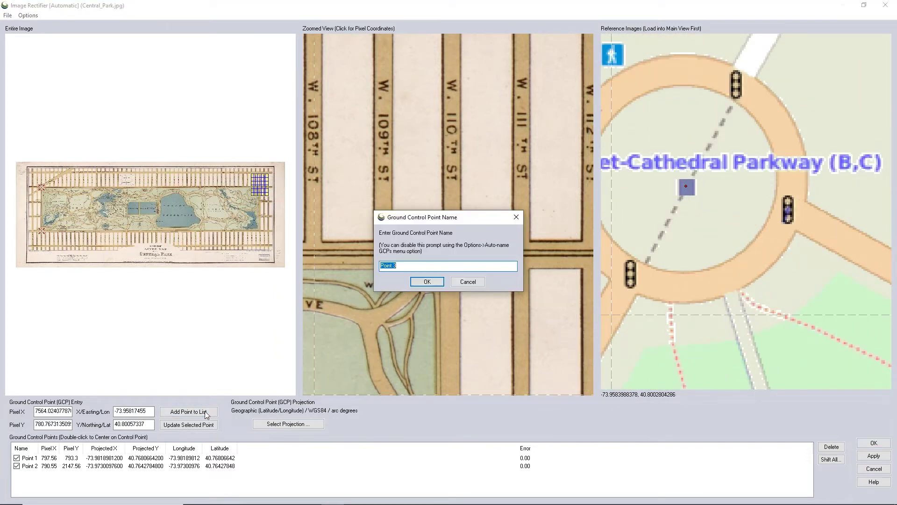
pyautogui.click(427, 282)
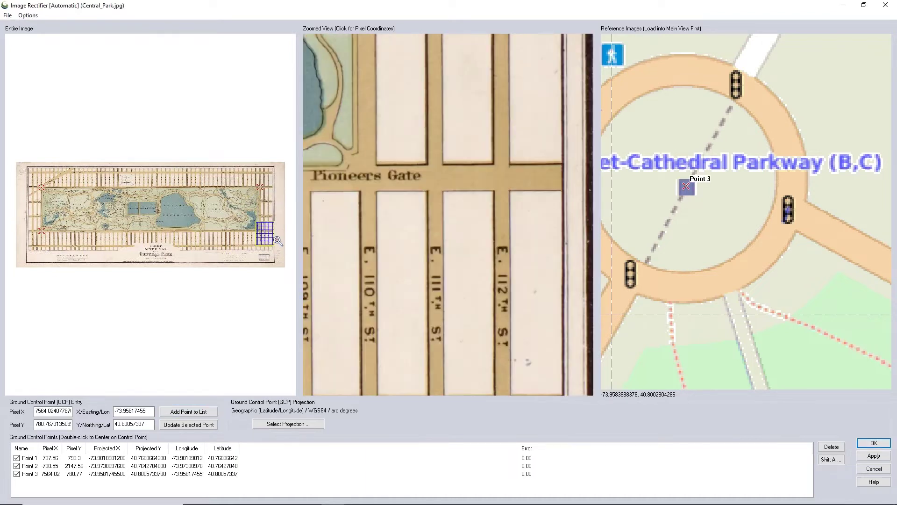
# Mark the E. 110th St crossing at Pioneers Gate on the historical map as the next pixel location
pyautogui.moveTo(484, 154); pyautogui.dragTo(430, 210)
pyautogui.scroll(2, 430, 210)
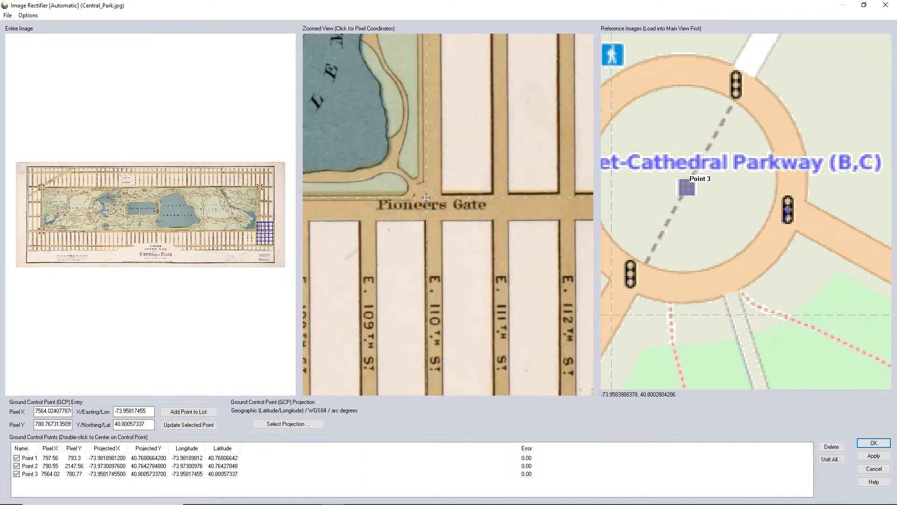
pyautogui.click(434, 203)
# Match the Pioneers Gate location to 5th Avenue at the centre of Frawley Circle on the reference map and add it as Point 4
pyautogui.scroll(-3, 674, 312)
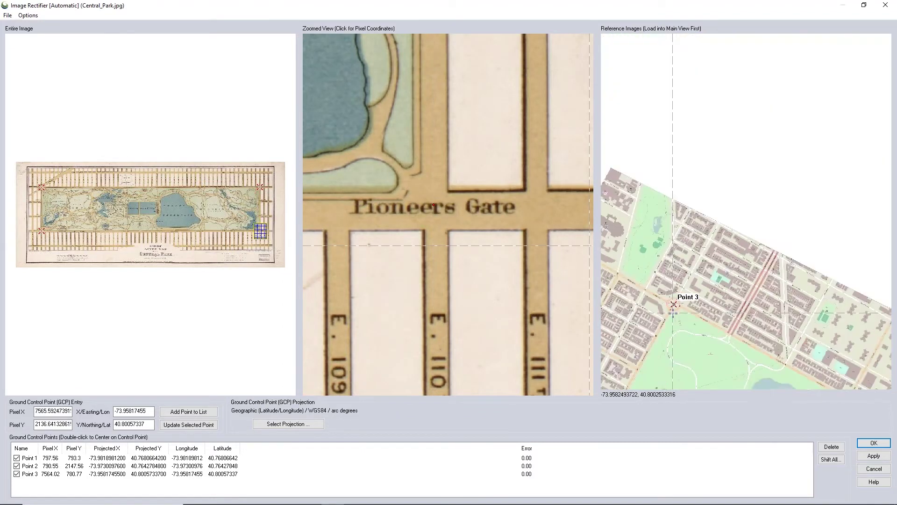
pyautogui.scroll(-1, 673, 312)
pyautogui.scroll(1, 715, 350)
pyautogui.scroll(2, 739, 344)
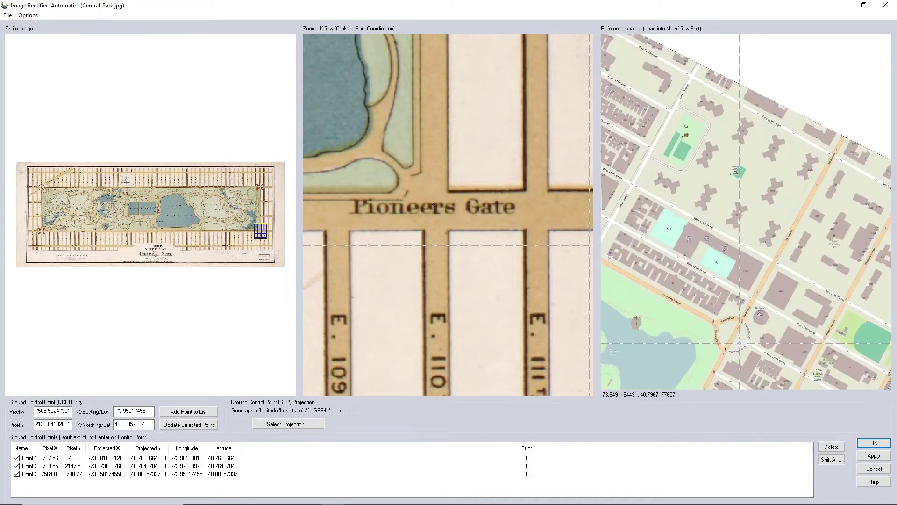
pyautogui.scroll(1, 739, 343)
pyautogui.scroll(1, 737, 336)
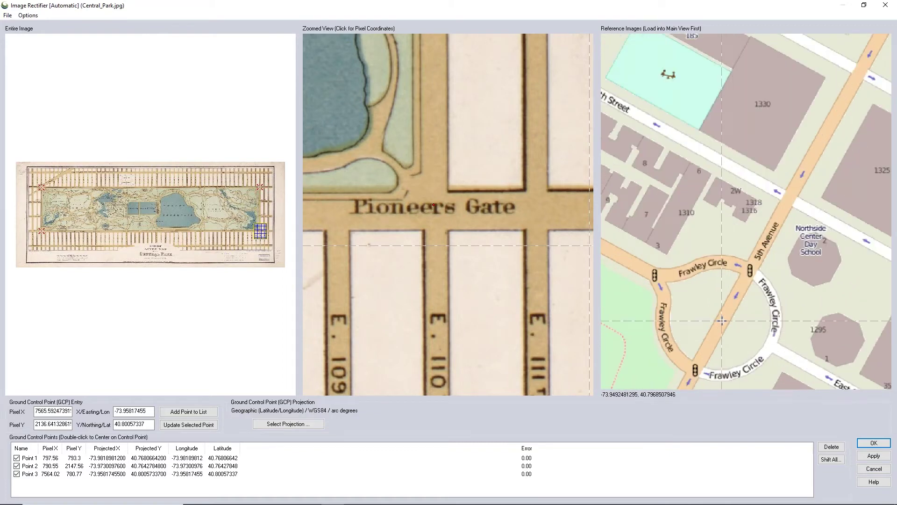
pyautogui.click(723, 319)
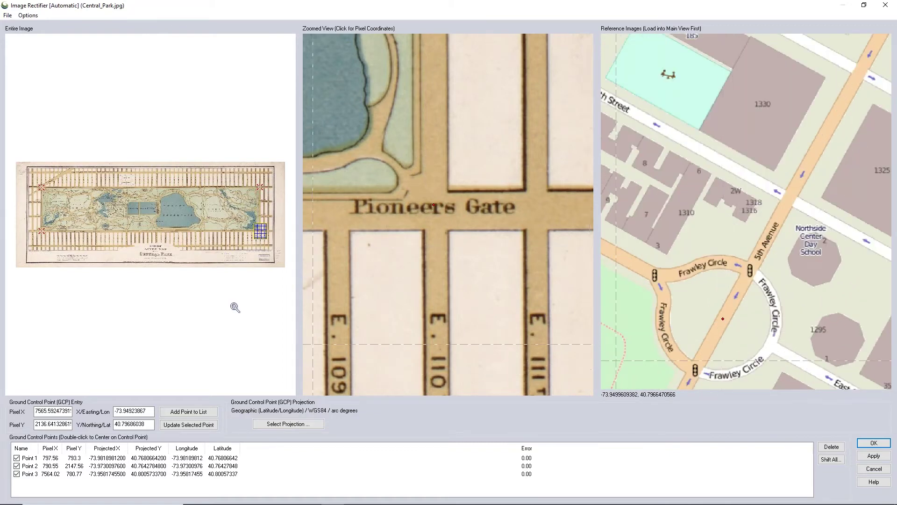
pyautogui.click(186, 412)
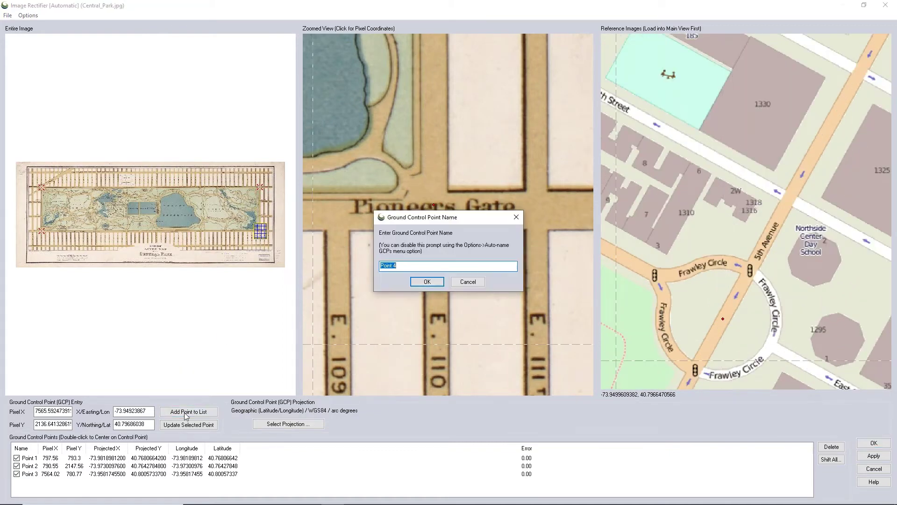
pyautogui.click(427, 281)
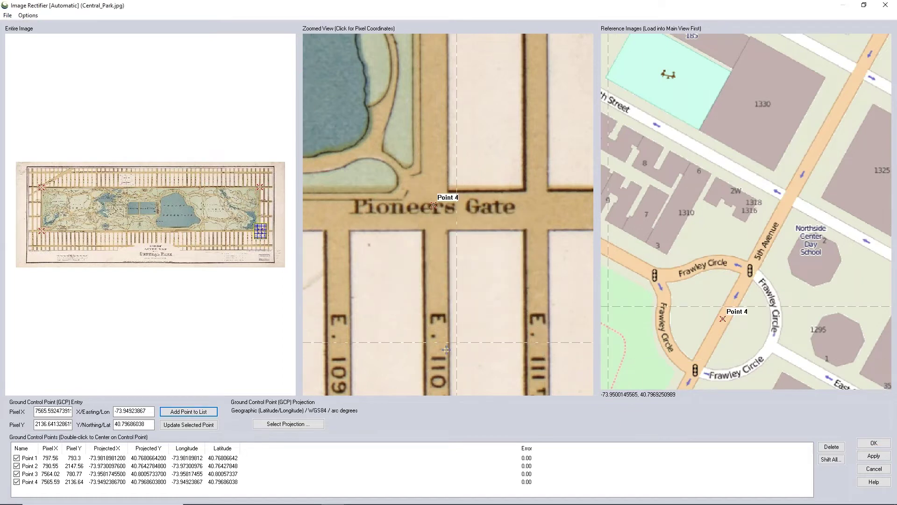
# Review the placed control points in both views and the available rectification methods, leaving the method on Automatic
pyautogui.scroll(-5, 774, 279)
pyautogui.scroll(-3, 773, 279)
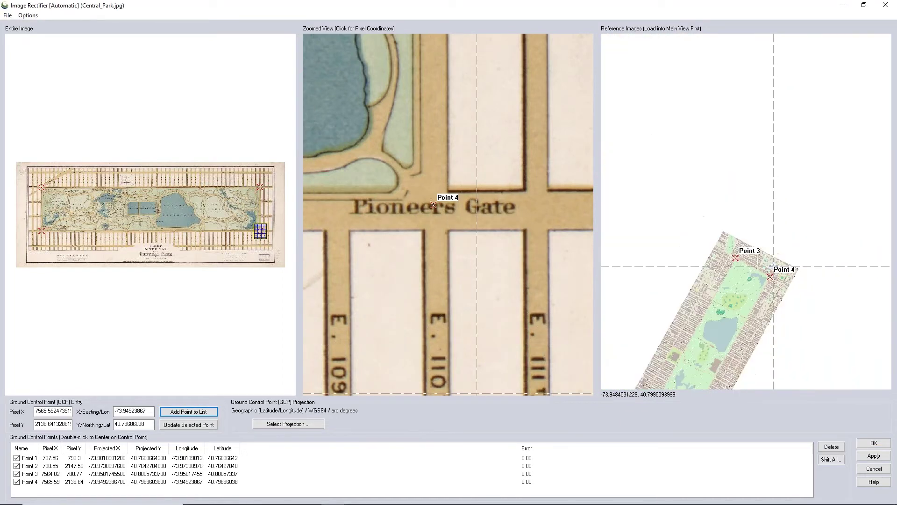
pyautogui.scroll(-5, 530, 244)
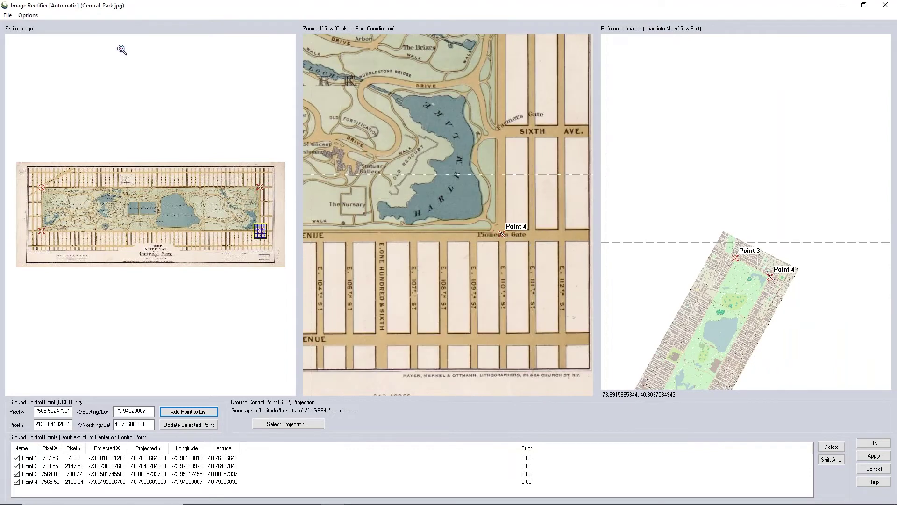
pyautogui.click(28, 16)
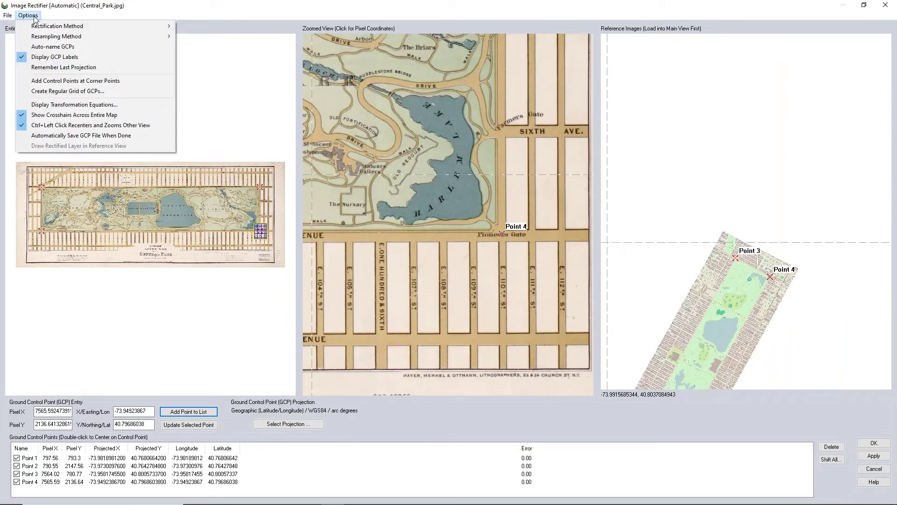
pyautogui.moveTo(40, 29)
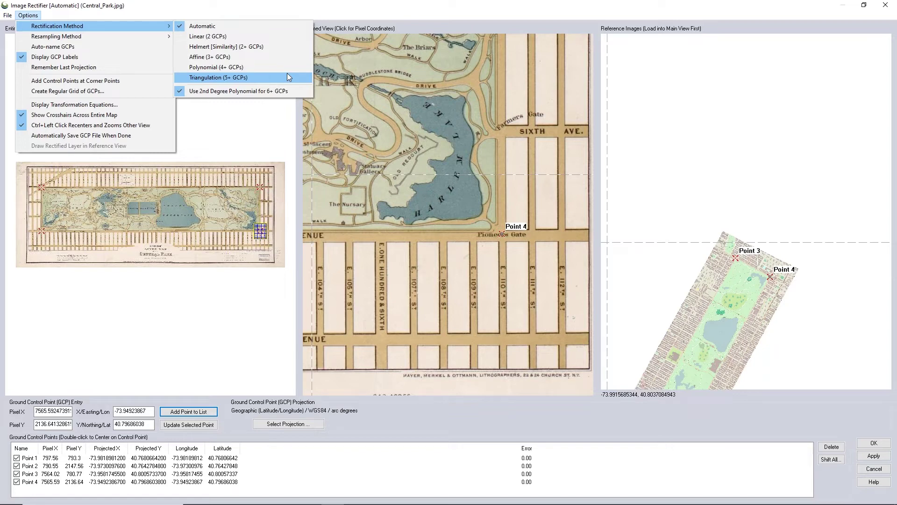
pyautogui.click(280, 14)
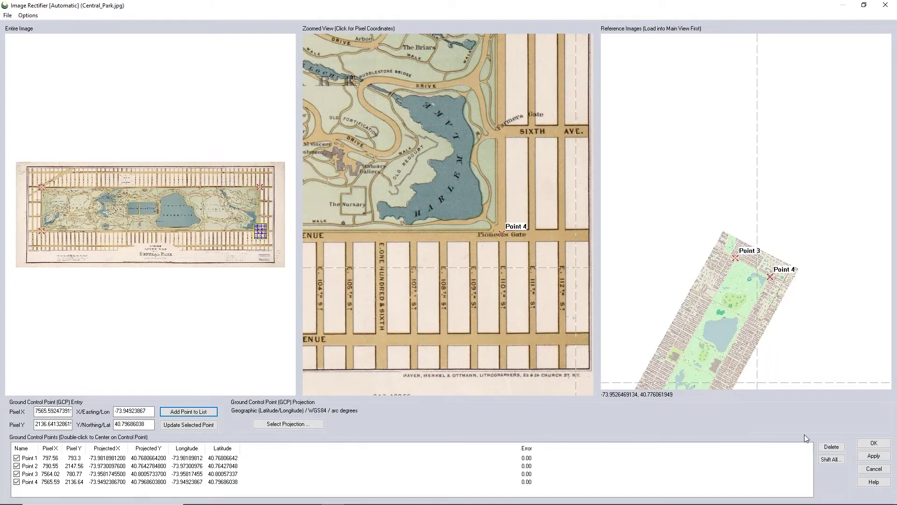
# Rectify Central_Park.jpg with the four control points, accept the tip and examine the map's southwest corner over the OSM layer
pyautogui.click(864, 444)
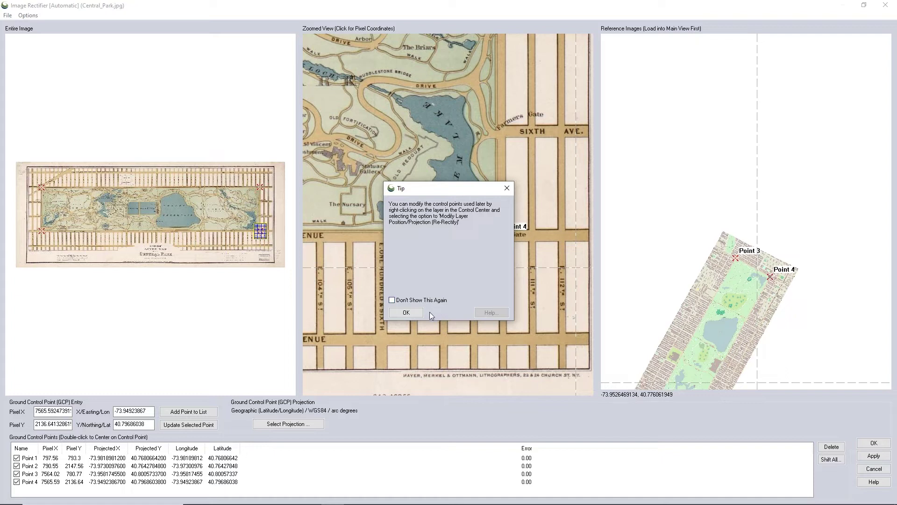
pyautogui.click(406, 313)
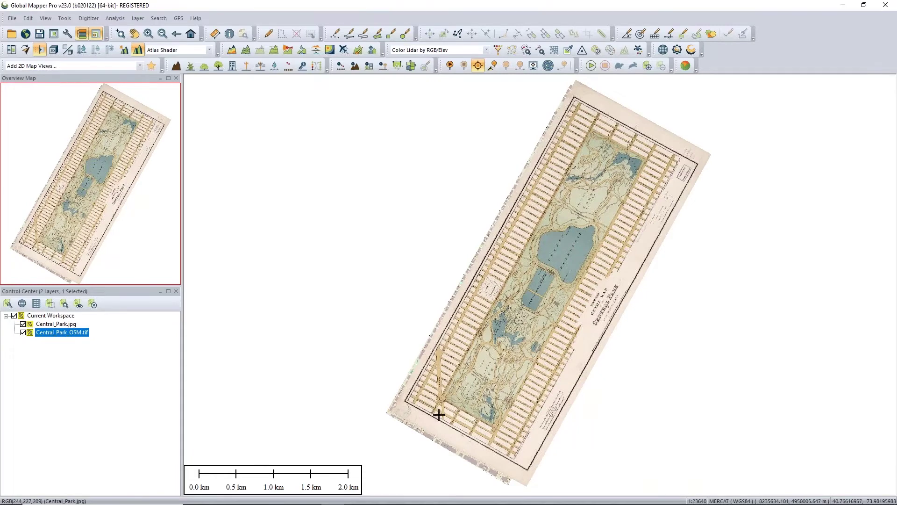
pyautogui.scroll(6, 424, 424)
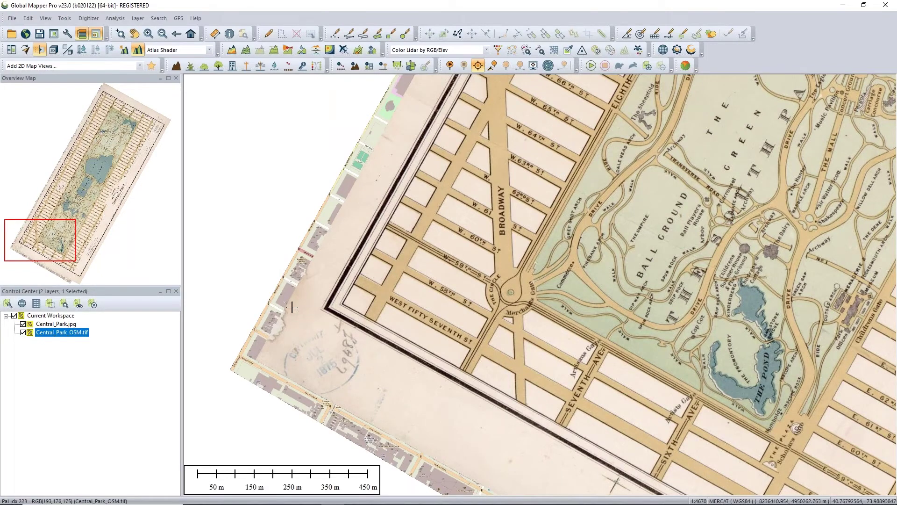
# Apply a translucency of about 50% to the Central_Park.jpg layer to compare it with the OSM layer, and restore it to 100%
pyautogui.doubleClick(68, 324)
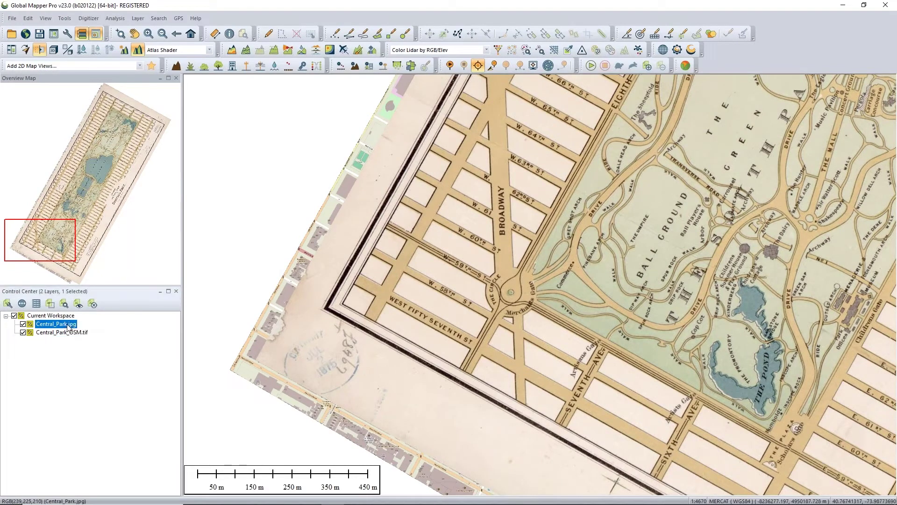
pyautogui.moveTo(432, 140); pyautogui.dragTo(186, 134)
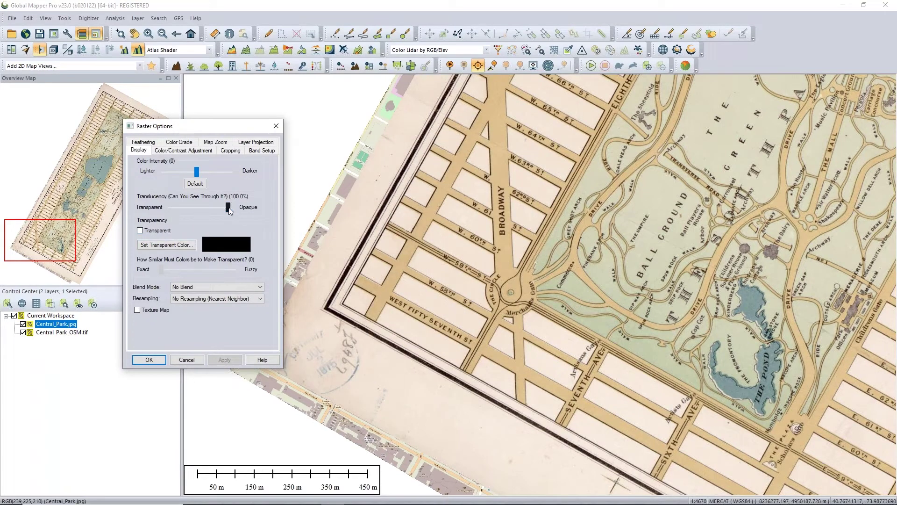
pyautogui.moveTo(229, 206); pyautogui.dragTo(200, 208)
pyautogui.click(224, 359)
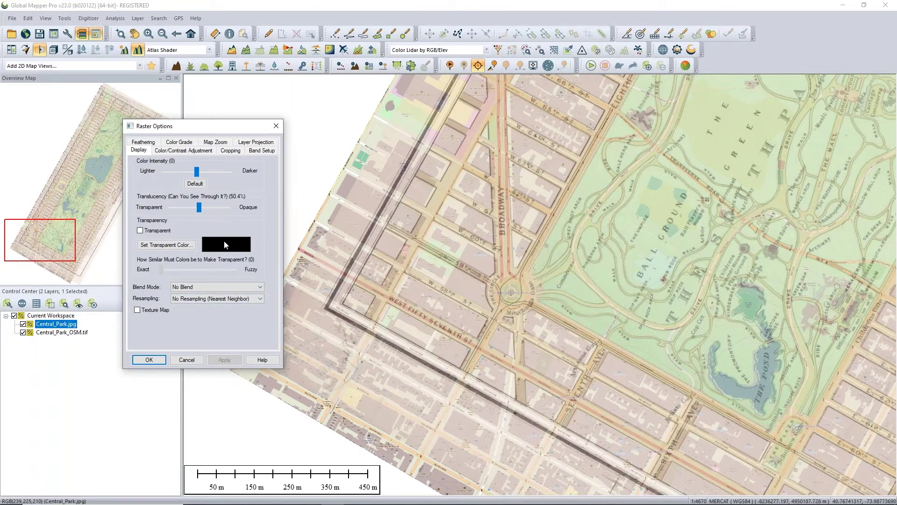
pyautogui.moveTo(199, 207); pyautogui.dragTo(228, 207)
pyautogui.click(224, 359)
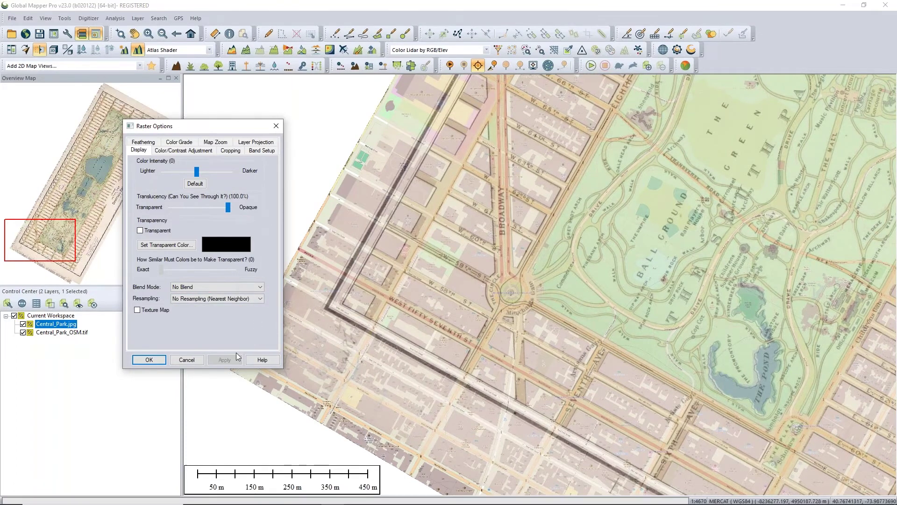
# Dismiss the raster options and swipe the Central_Park.jpg layer over its southwest area to compare it with the OSM layer
pyautogui.click(276, 125)
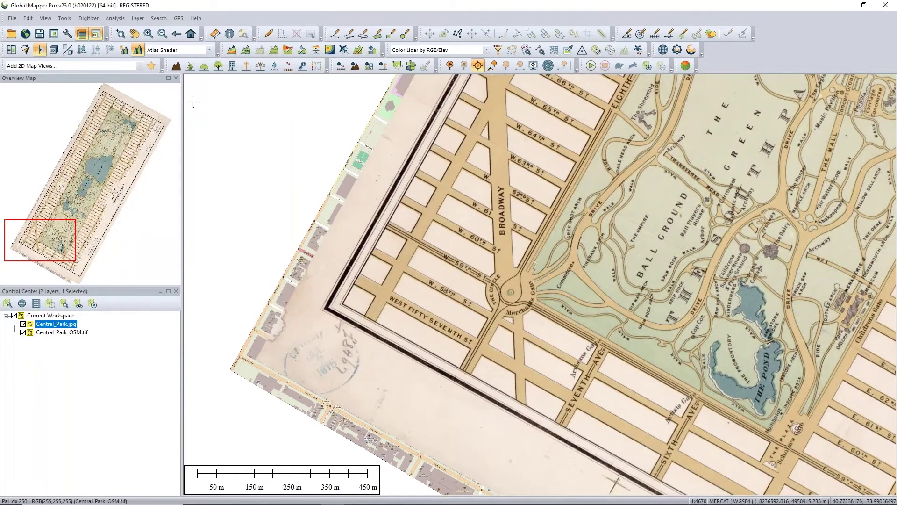
pyautogui.click(44, 49)
pyautogui.moveTo(254, 353); pyautogui.dragTo(605, 359)
pyautogui.moveTo(612, 358); pyautogui.dragTo(643, 362)
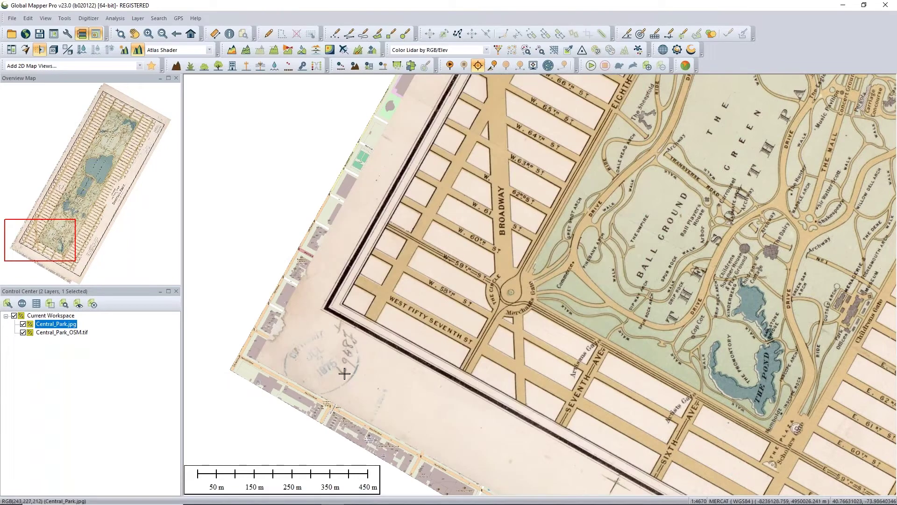
# Start a three-point rotated rectangle area with its first corner at the park's northwest corner on the historical map
pyautogui.scroll(-3, 322, 360)
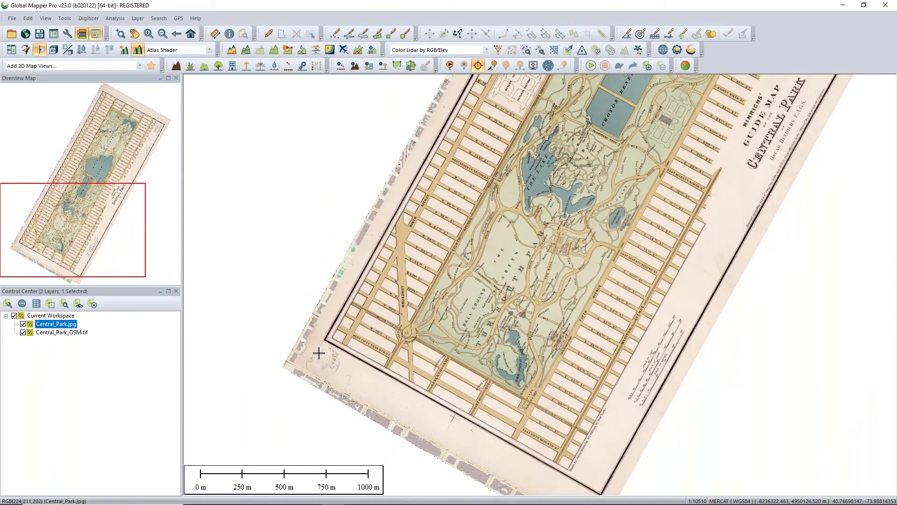
pyautogui.scroll(-2, 319, 353)
pyautogui.scroll(-2, 345, 353)
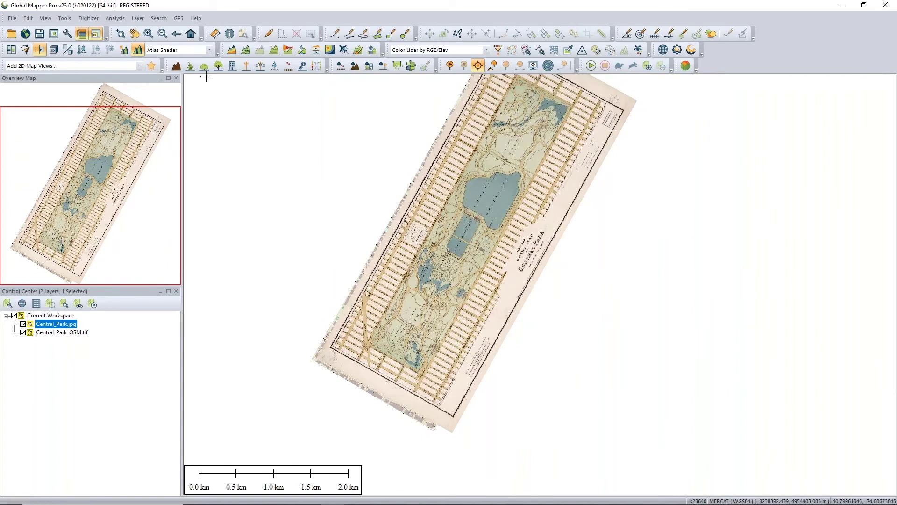
pyautogui.click(191, 34)
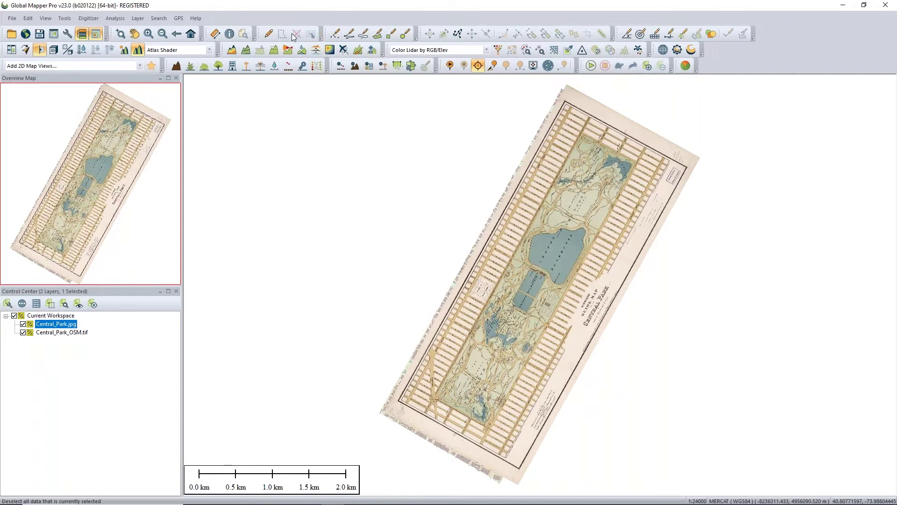
pyautogui.click(268, 35)
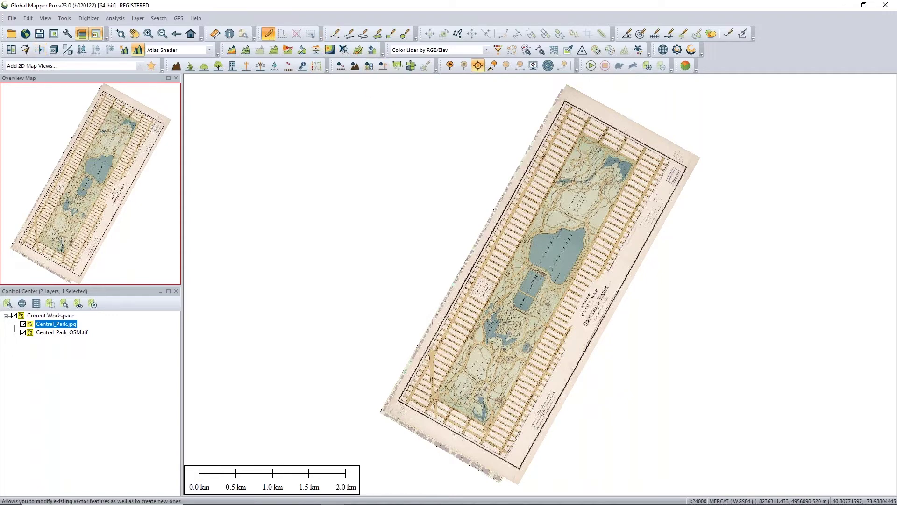
pyautogui.rightClick(523, 212)
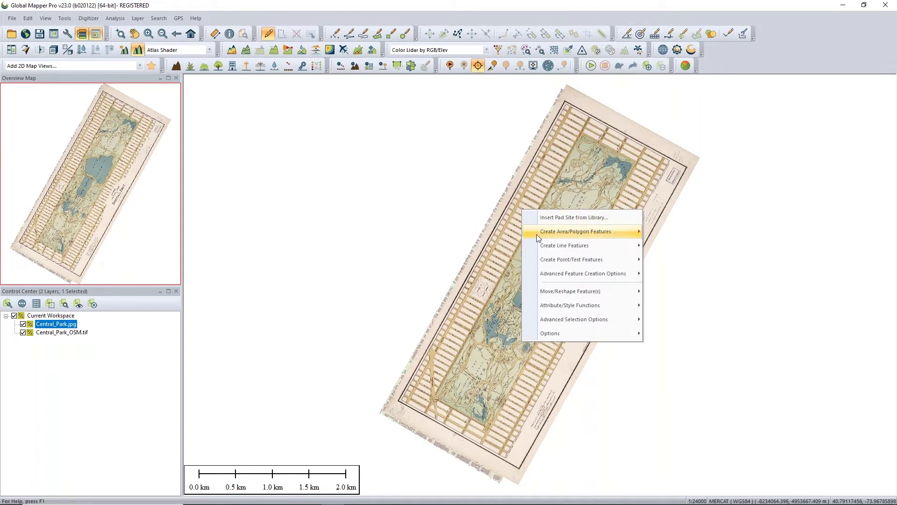
pyautogui.moveTo(607, 231)
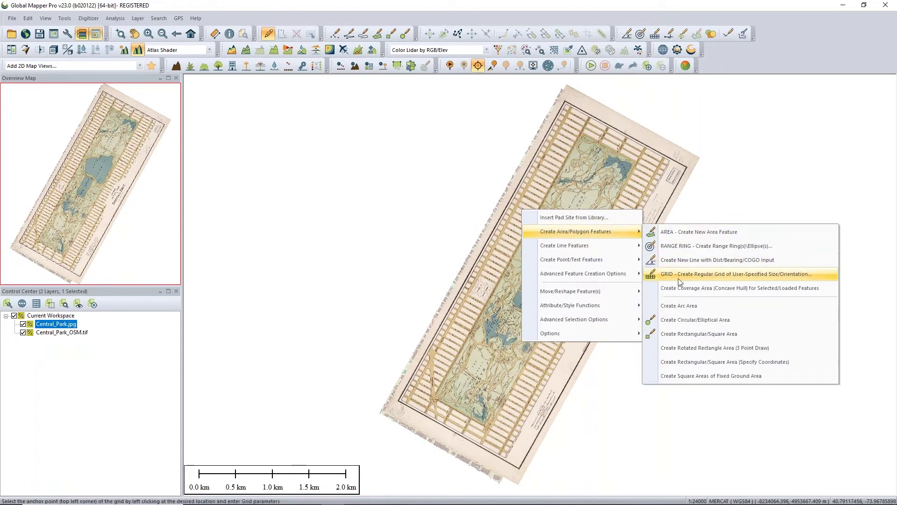
pyautogui.click(712, 348)
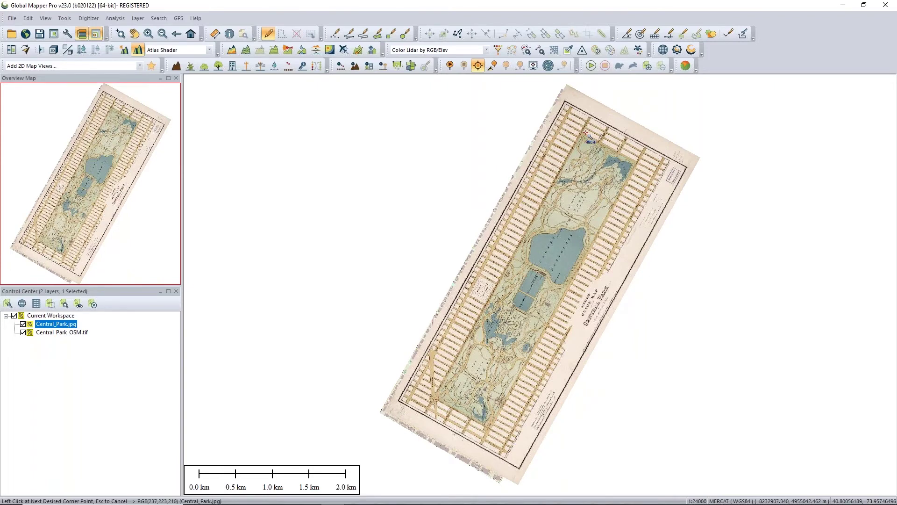
pyautogui.scroll(1, 586, 133)
pyautogui.scroll(1, 590, 130)
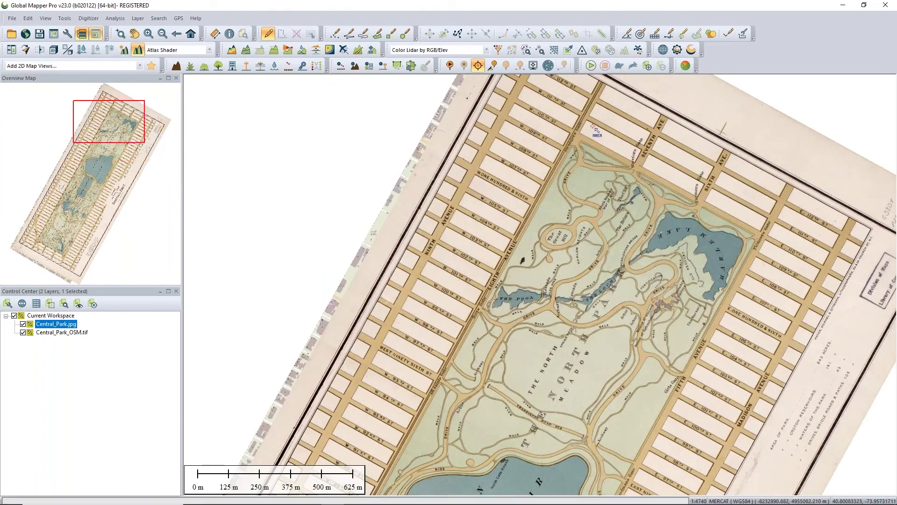
pyautogui.scroll(1, 593, 128)
pyautogui.scroll(1, 568, 140)
pyautogui.click(564, 139)
# Complete the rotated rectangle through The Circle and the park's southeast corner, about 4.12 km long and 834 m wide
pyautogui.scroll(-6, 567, 154)
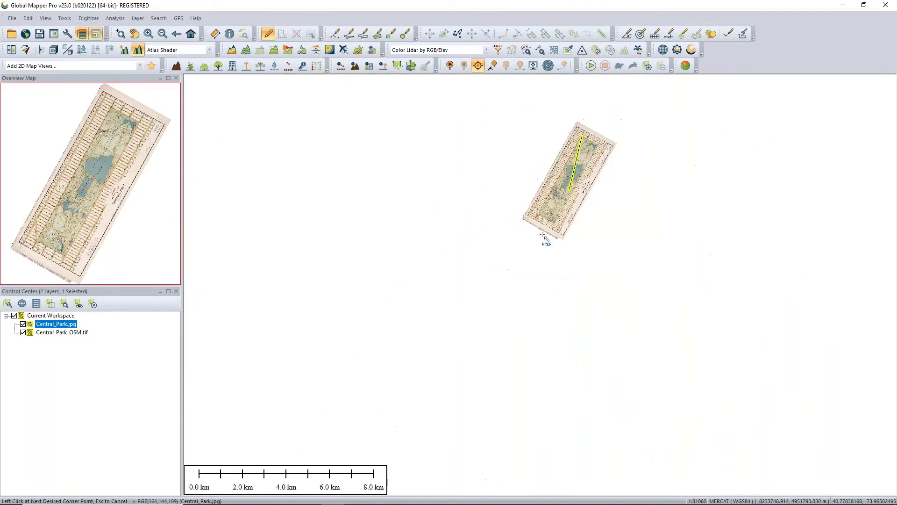
pyautogui.scroll(1, 532, 233)
pyautogui.scroll(2, 534, 233)
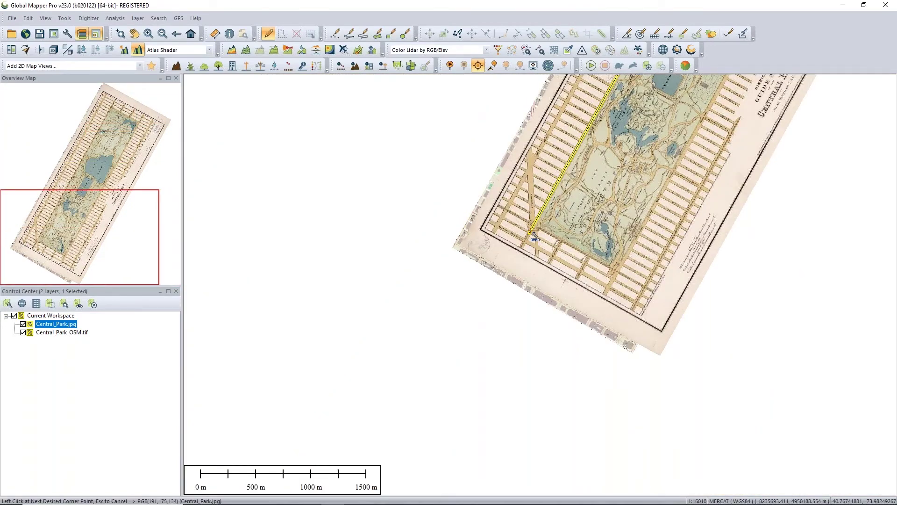
pyautogui.scroll(3, 534, 232)
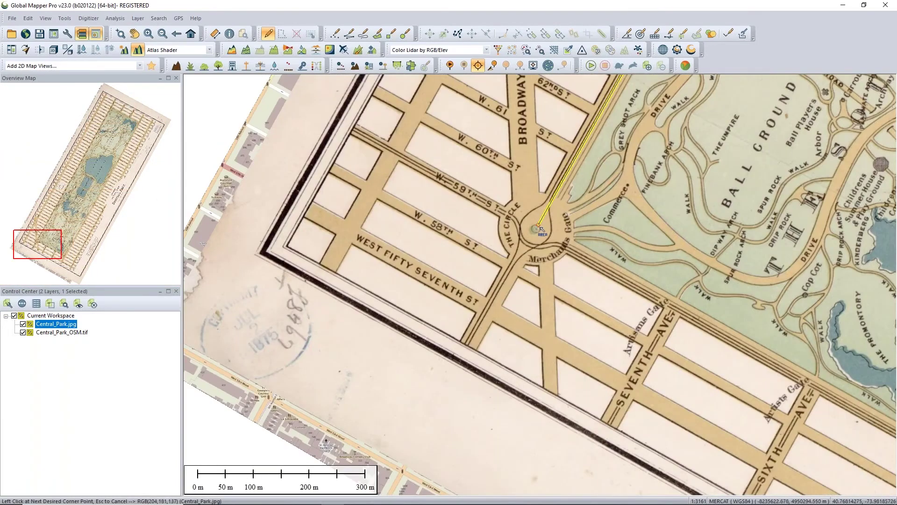
pyautogui.click(537, 229)
pyautogui.scroll(-1, 546, 239)
pyautogui.scroll(-4, 545, 239)
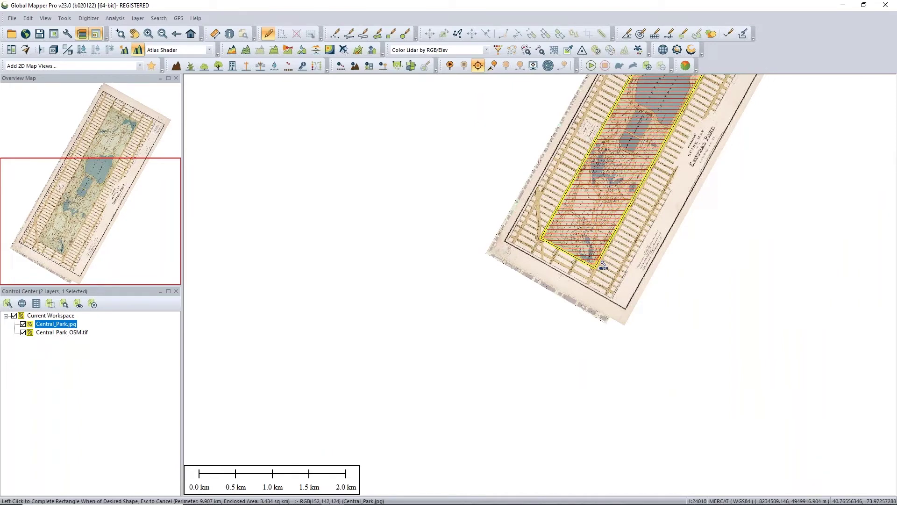
pyautogui.click(603, 264)
# Assign the new rectangle area to a new feature layer named Central Park and accept its feature info
pyautogui.click(401, 116)
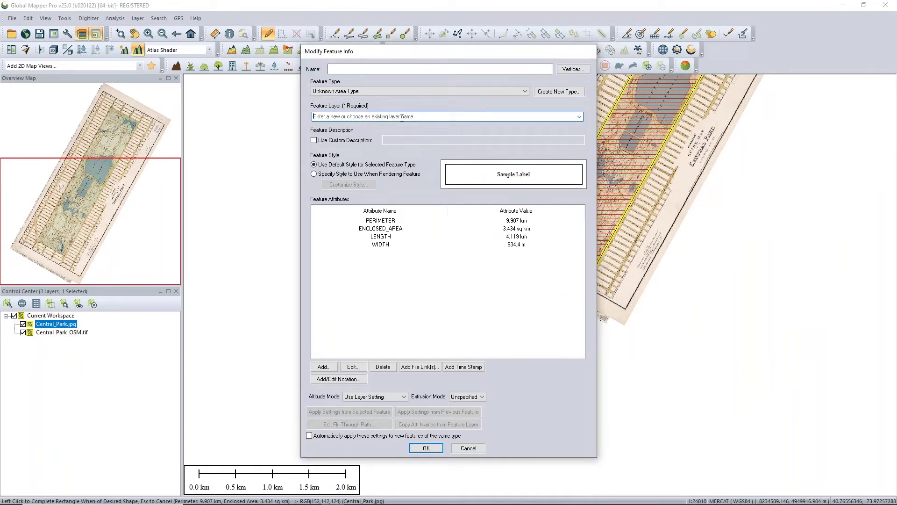
pyautogui.write('Central Park')
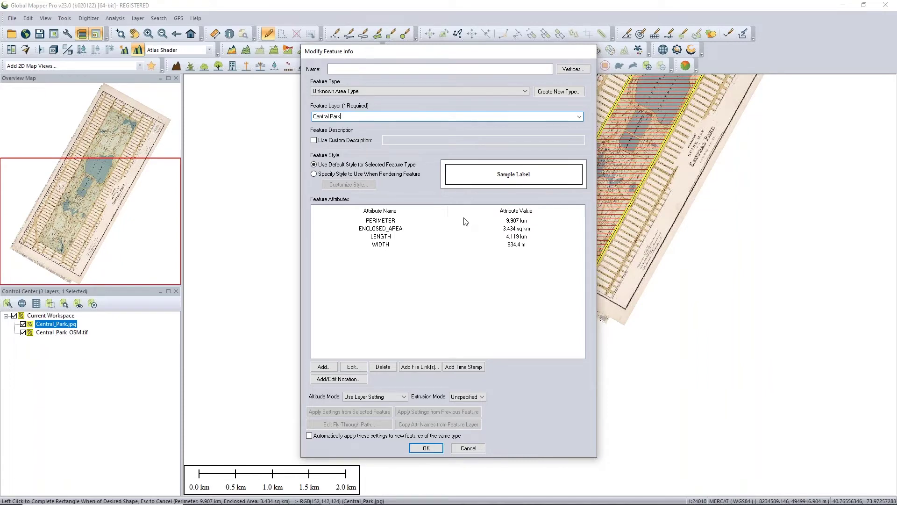
pyautogui.click(426, 447)
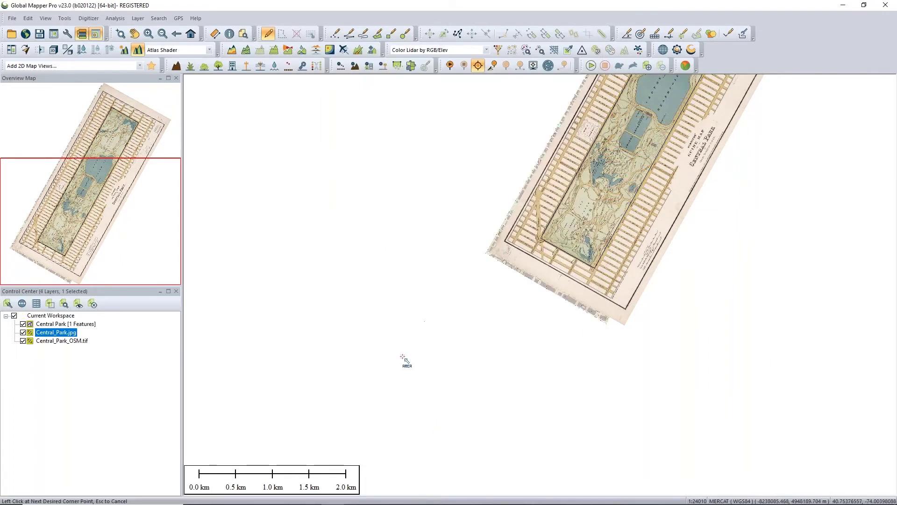
# Select the Central Park rectangle area on the map for use as the feathering boundary
pyautogui.scroll(-2, 405, 361)
pyautogui.scroll(2, 612, 121)
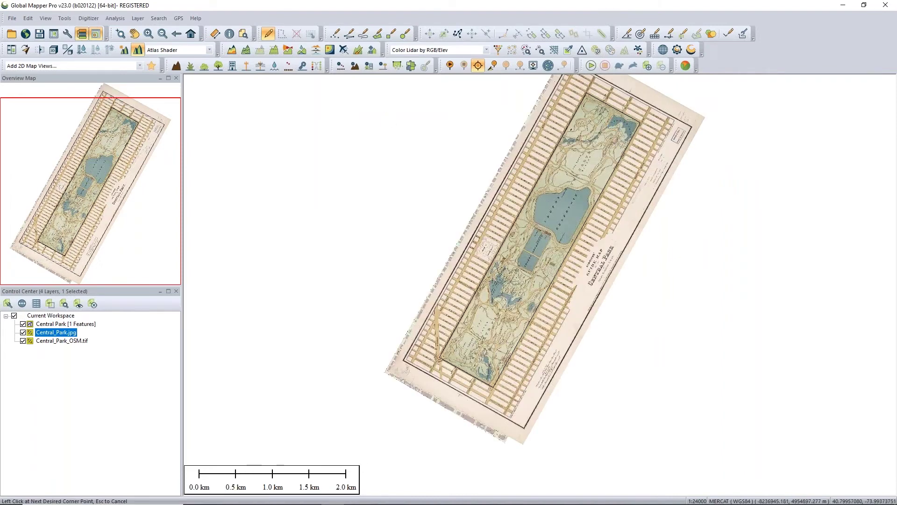
pyautogui.scroll(1, 645, 119)
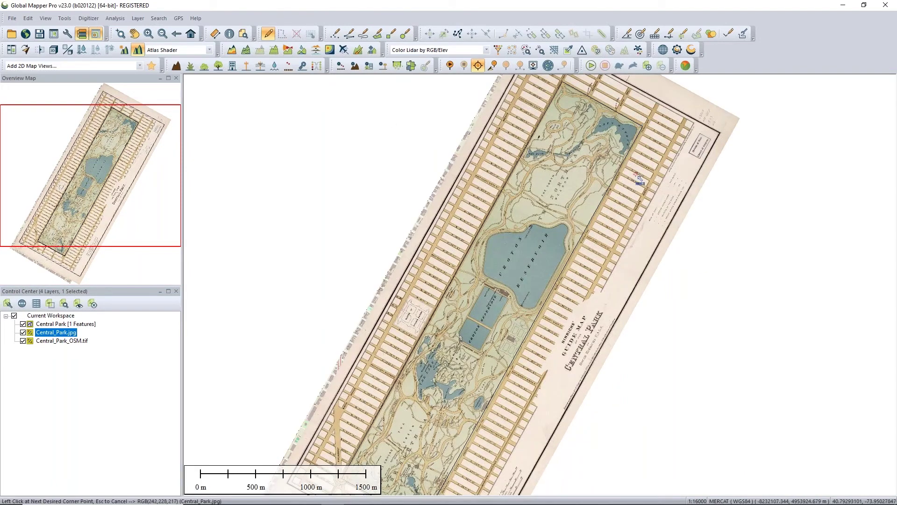
pyautogui.scroll(-1, 636, 174)
pyautogui.click(270, 37)
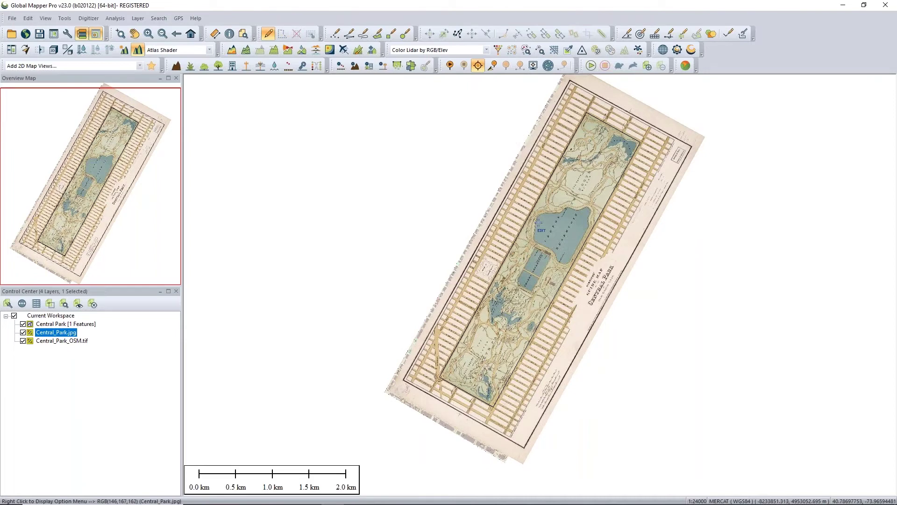
# Feather the Central_Park.jpg layer within the currently selected polygon, using a custom border size in pixels
pyautogui.doubleClick(66, 332)
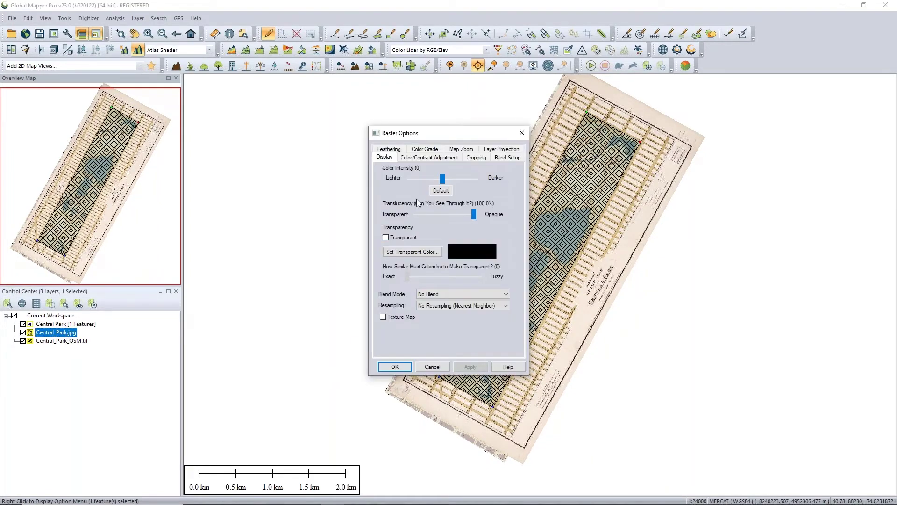
pyautogui.click(388, 149)
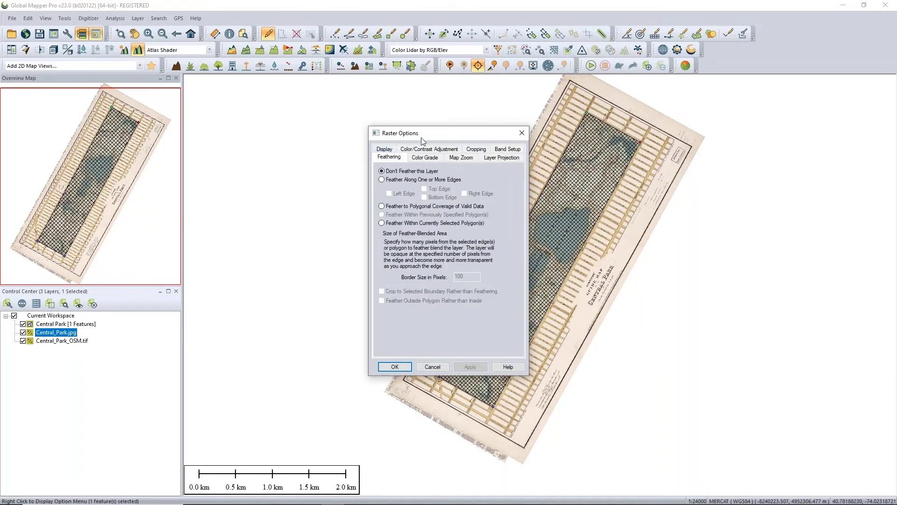
pyautogui.moveTo(428, 133); pyautogui.dragTo(327, 109)
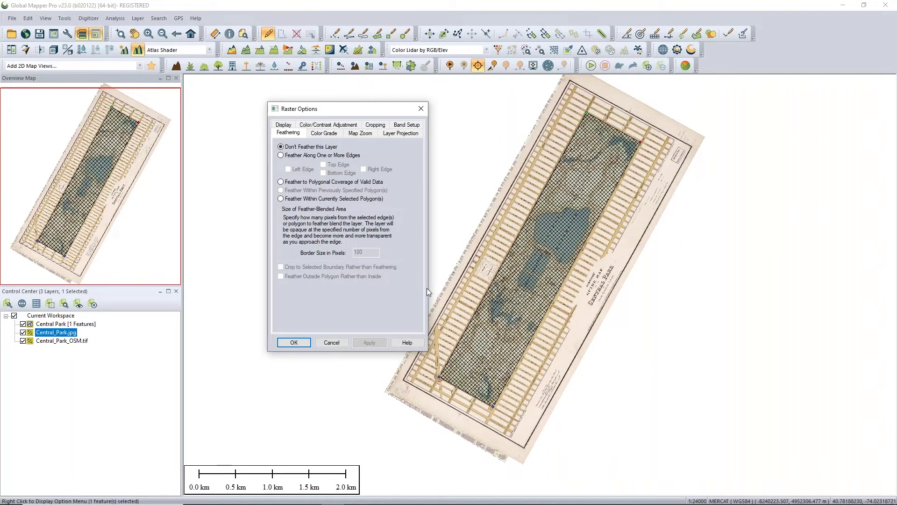
pyautogui.click(281, 198)
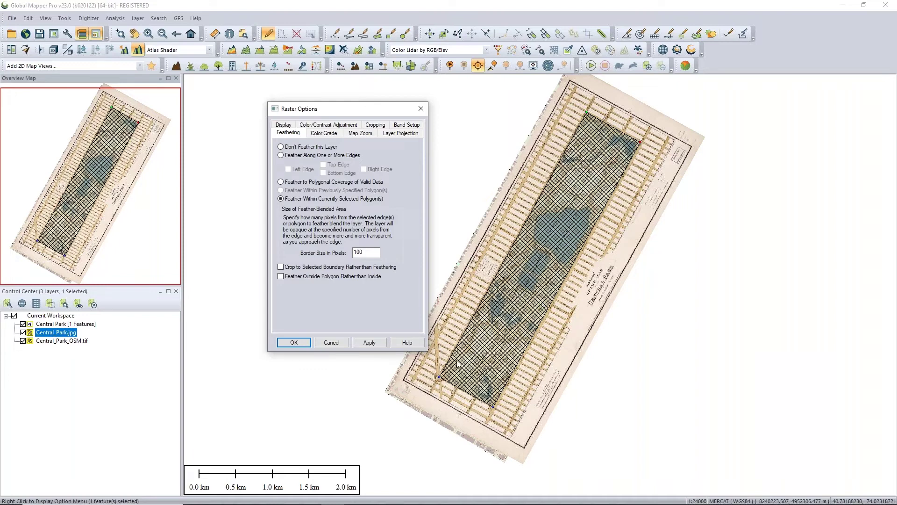
pyautogui.click(360, 253)
pyautogui.write('2')
pyautogui.click(294, 342)
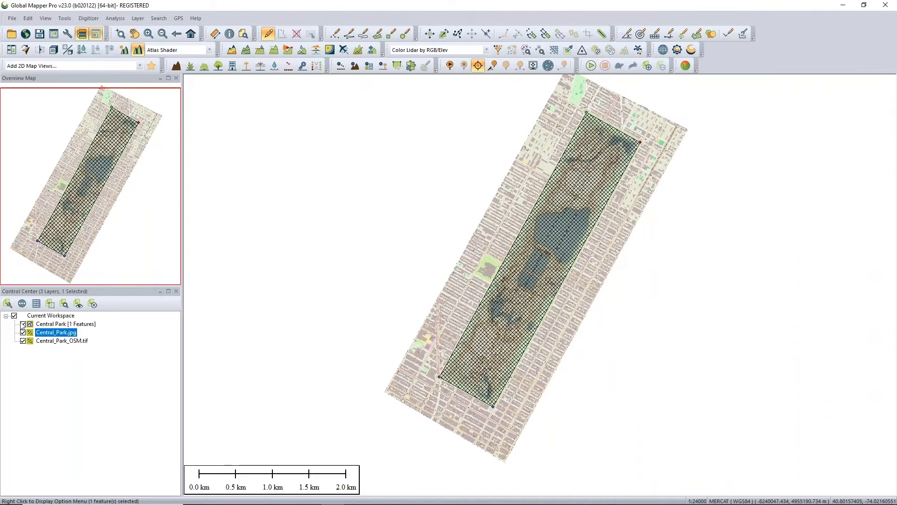
# Hide the Central Park area layer and examine the feathered map edge around Columbus Circle
pyautogui.click(51, 324)
pyautogui.click(23, 324)
pyautogui.scroll(6, 448, 378)
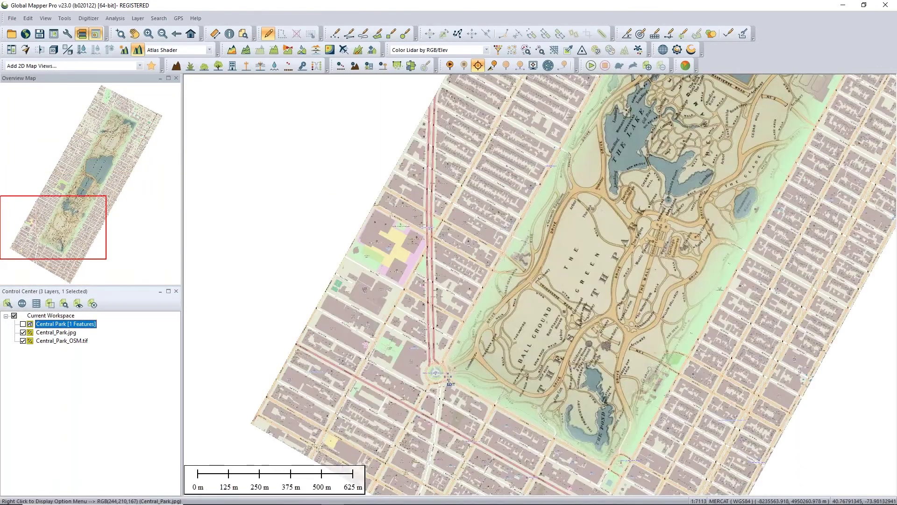
pyautogui.scroll(4, 447, 378)
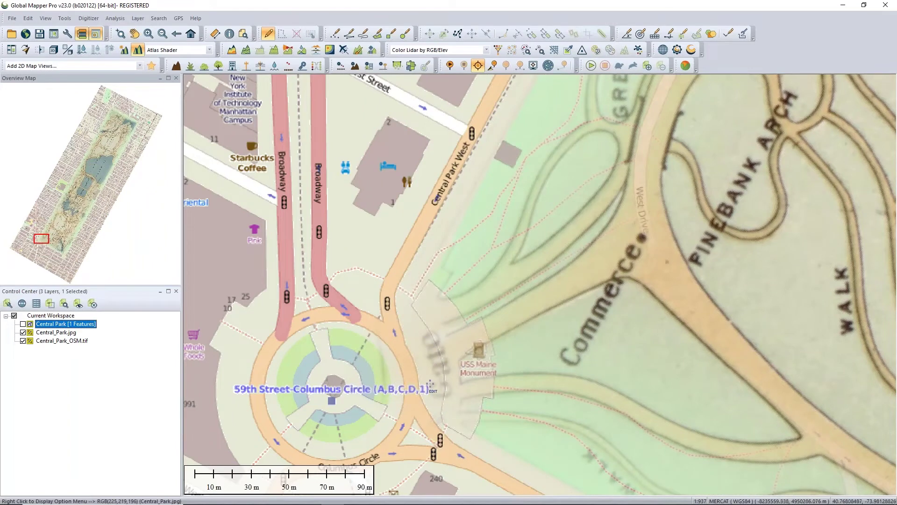
# Swipe the feathered Central_Park.jpg layer at Columbus Circle to compare it with the OSM layer, and return to full extent
pyautogui.click(40, 50)
pyautogui.click(429, 320)
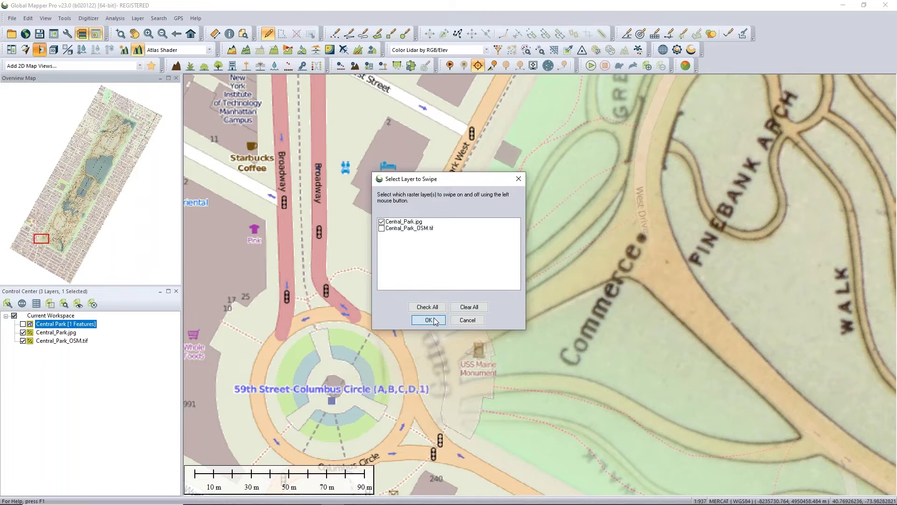
pyautogui.moveTo(404, 331); pyautogui.dragTo(378, 330)
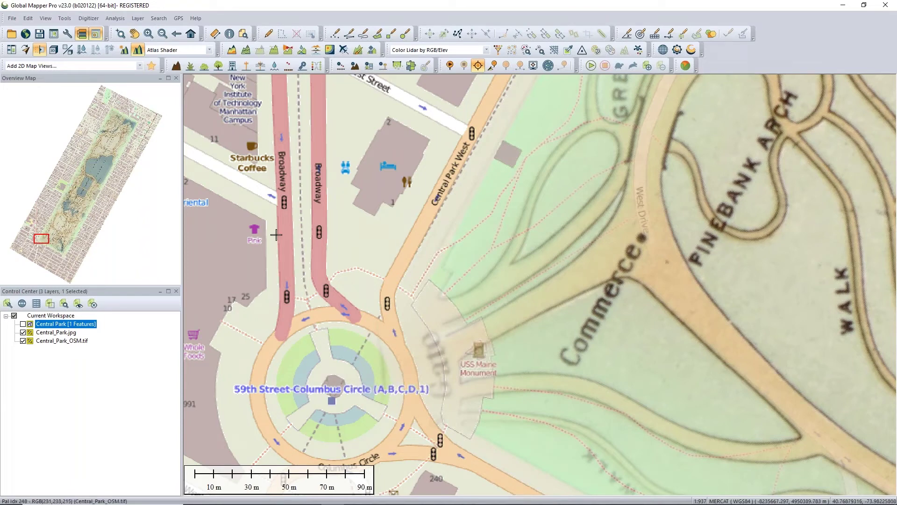
pyautogui.click(191, 36)
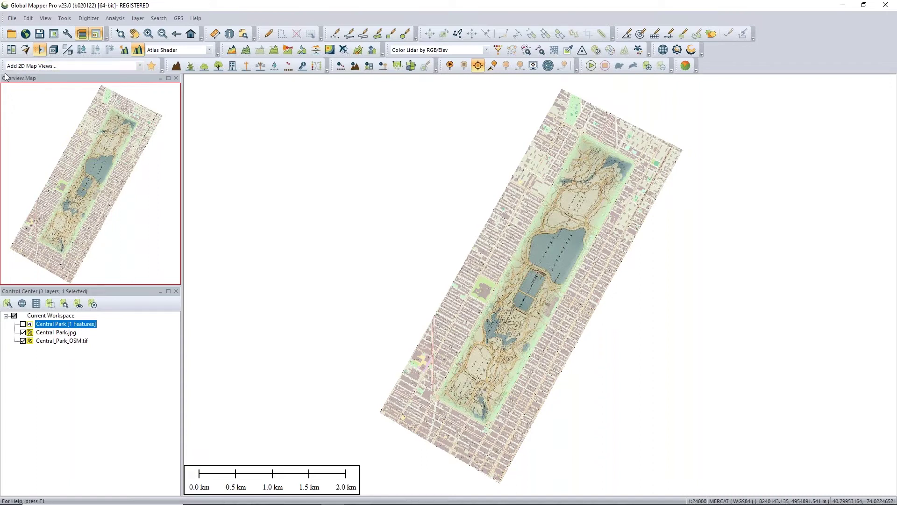
pyautogui.click(161, 412)
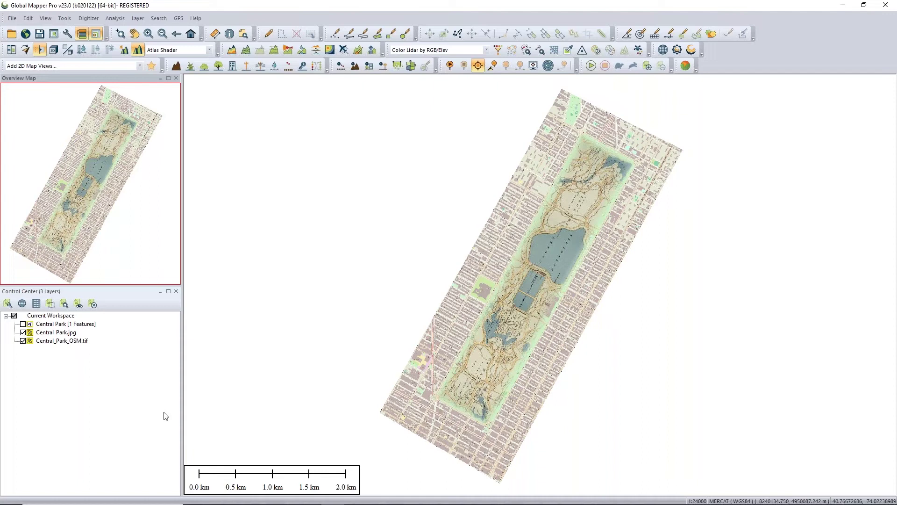
pyautogui.rightClick(52, 337)
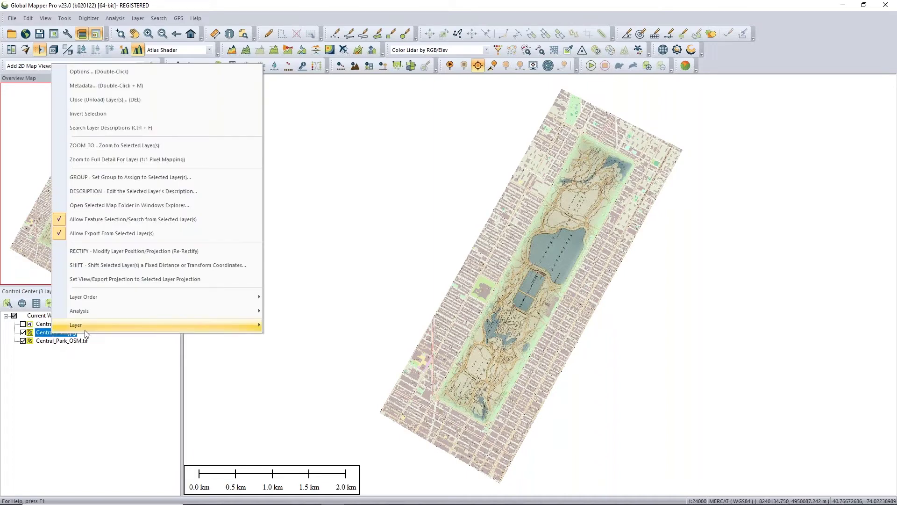
pyautogui.moveTo(149, 333)
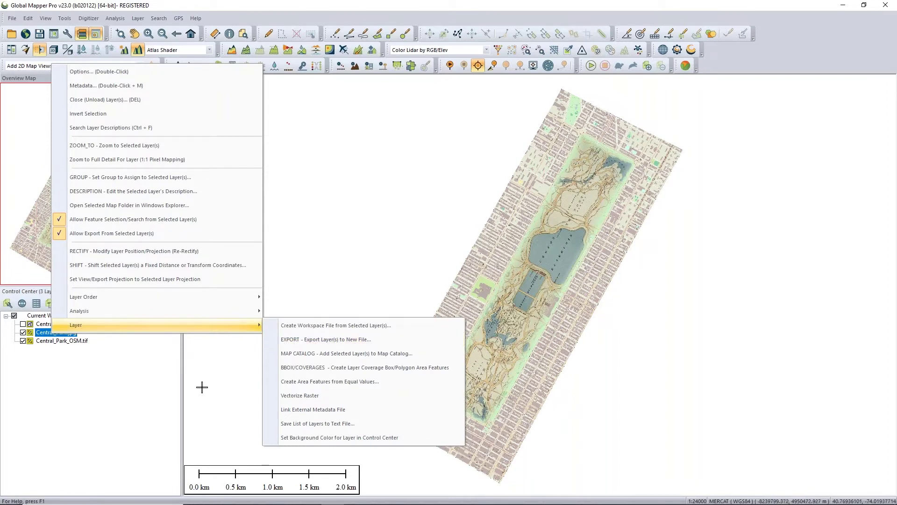
pyautogui.click(171, 399)
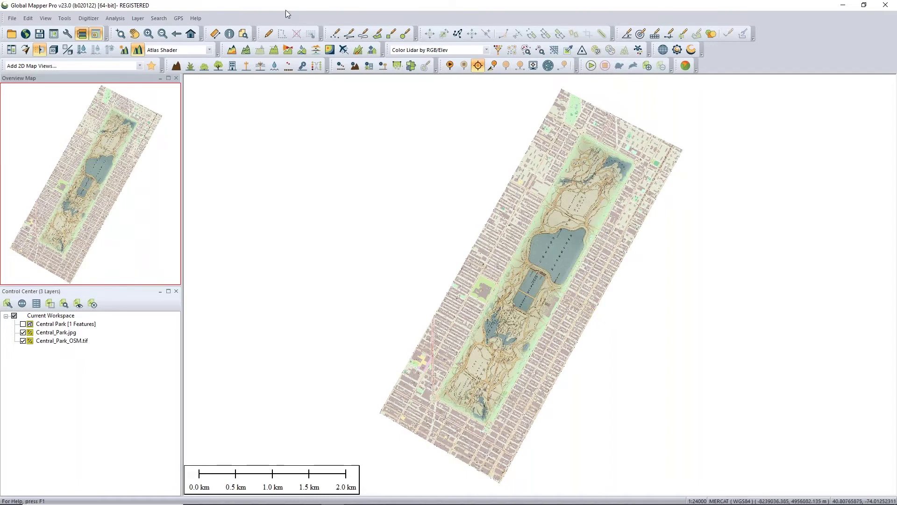
# Browse the worldwide online data sources, selecting World Imagery and the OpenStreetMaps.org Vector Map Download, and leave the list without connecting
pyautogui.click(25, 33)
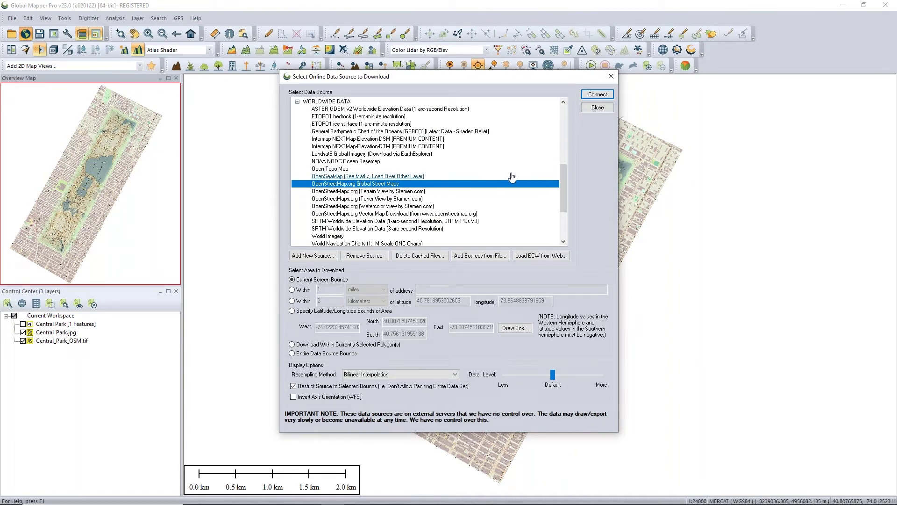
pyautogui.click(330, 236)
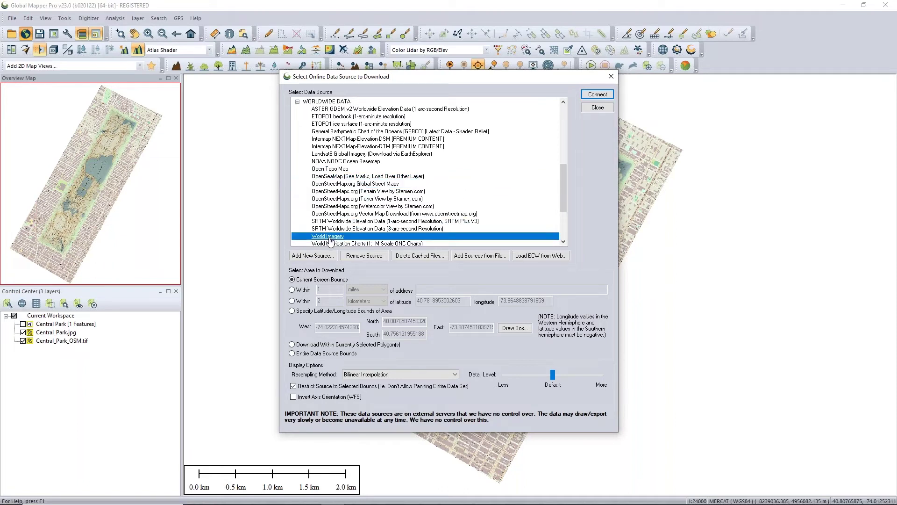
pyautogui.scroll(-1, 475, 202)
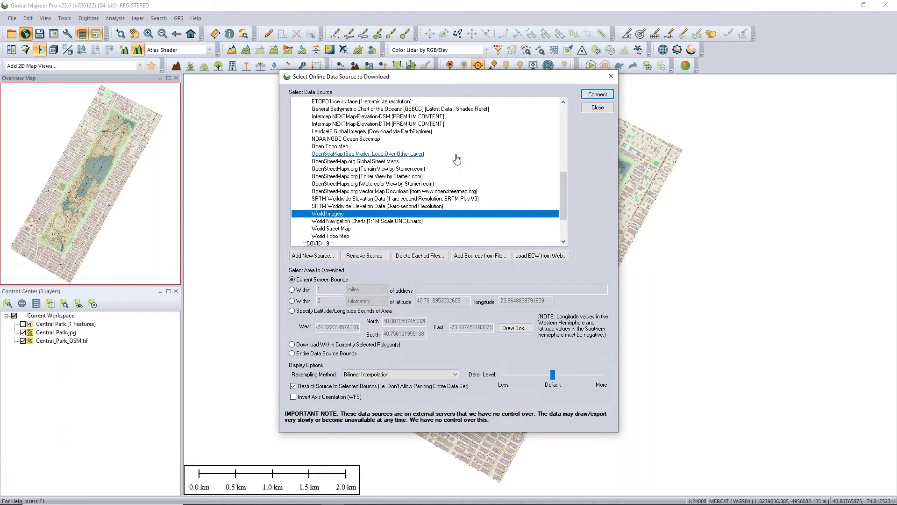
pyautogui.click(450, 193)
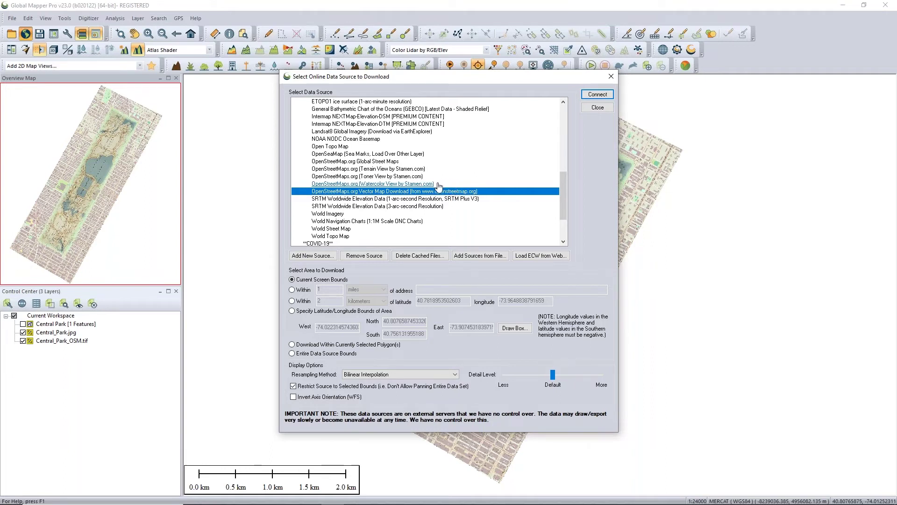
pyautogui.click(611, 76)
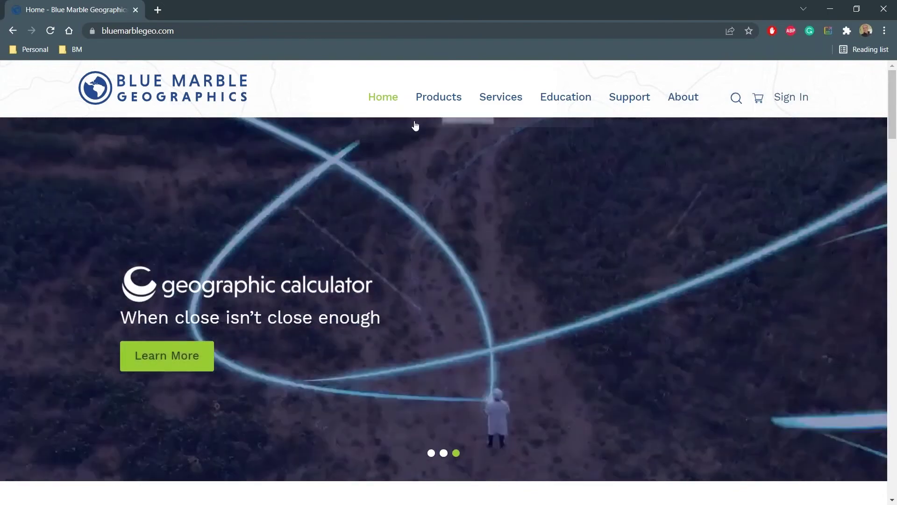
# In the web browser, open the Academic Programs page of the Blue Marble Geographics website and read its introduction
pyautogui.moveTo(611, 105)
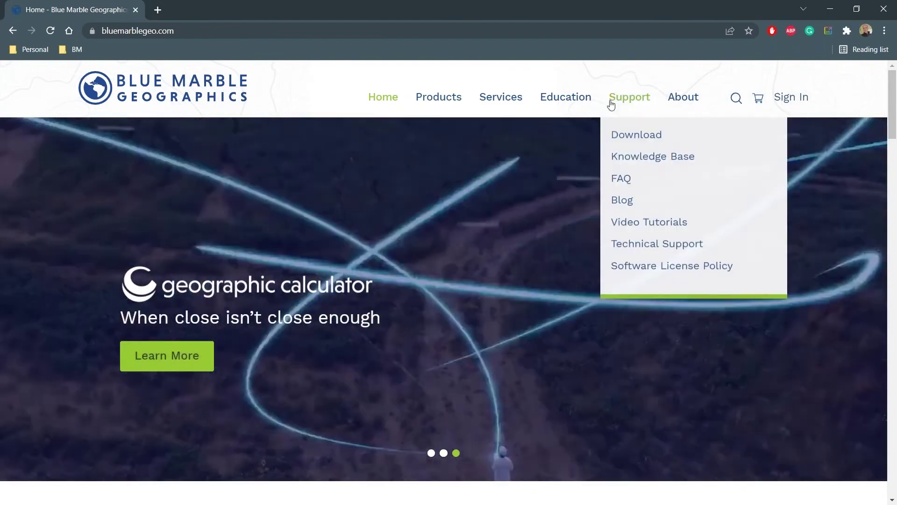
pyautogui.moveTo(584, 100)
pyautogui.moveTo(614, 262)
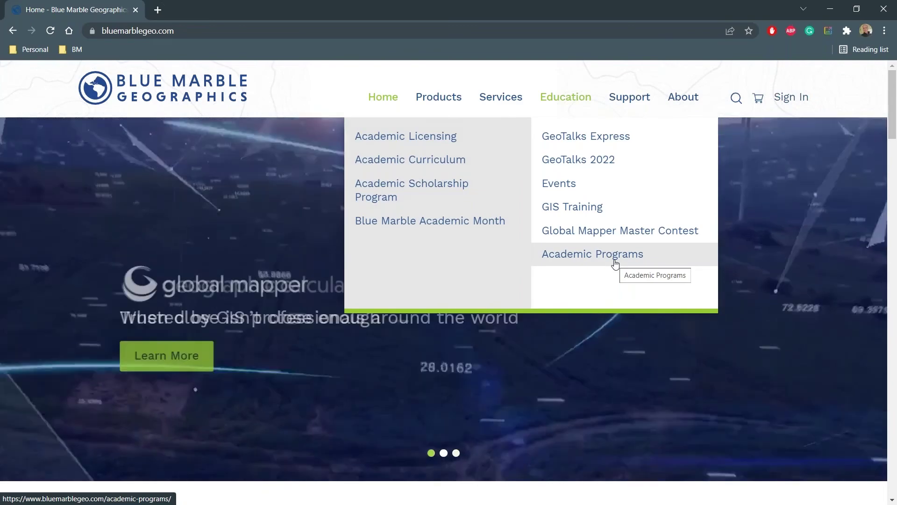
pyautogui.click(615, 262)
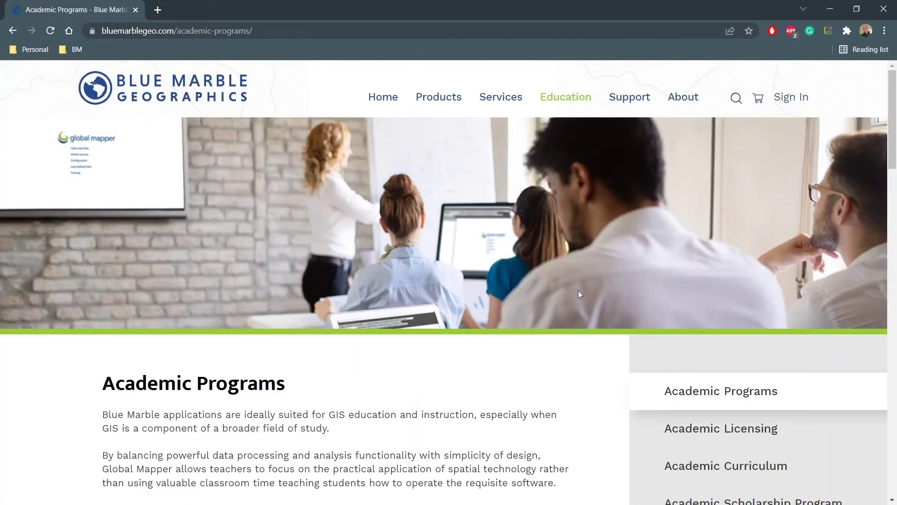
pyautogui.scroll(-1, 579, 291)
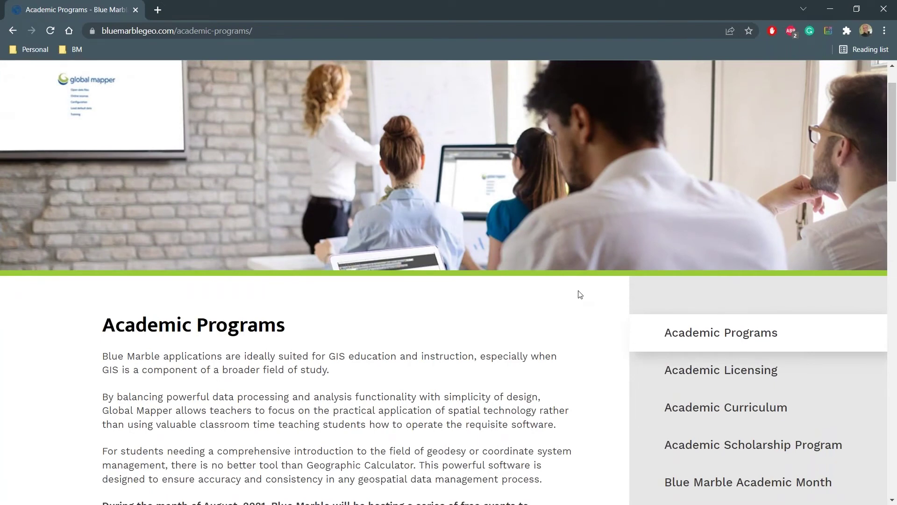
pyautogui.scroll(-1, 579, 294)
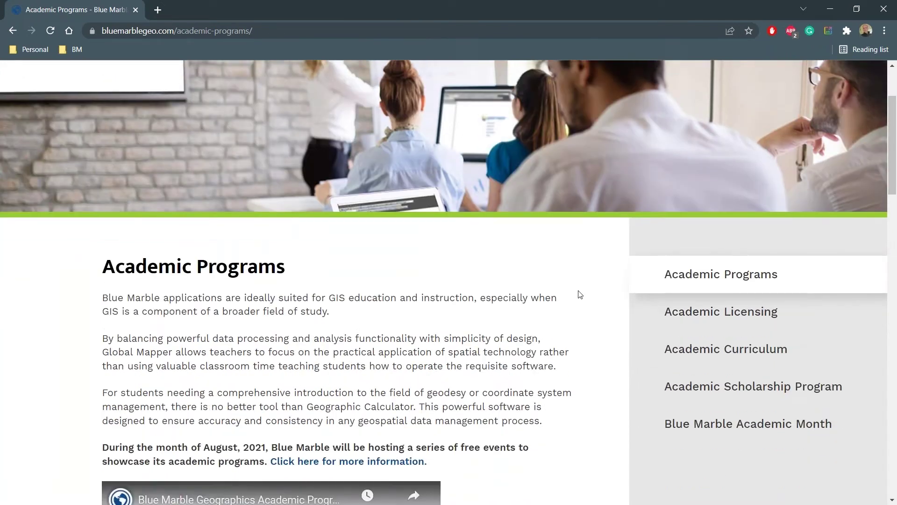
# Open the Academic Curriculum page and review the lab description and curriculum topics
pyautogui.click(728, 348)
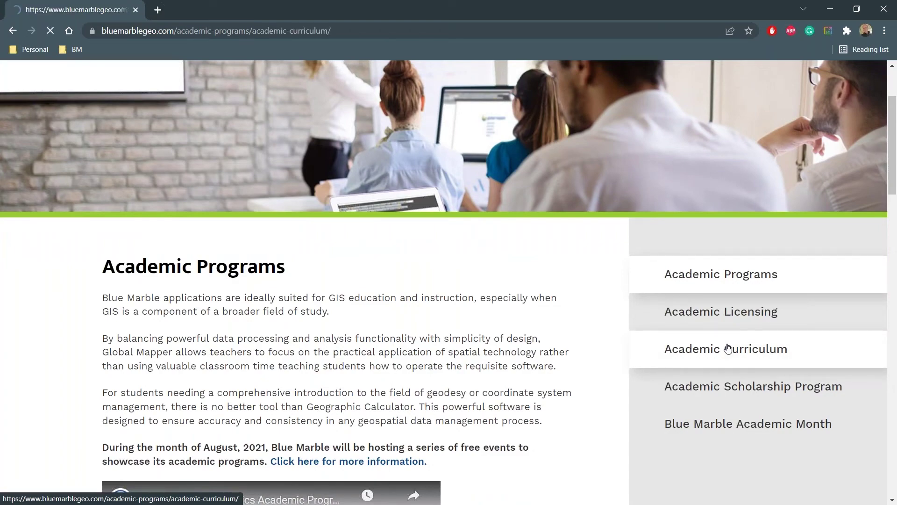
pyautogui.scroll(-2, 407, 283)
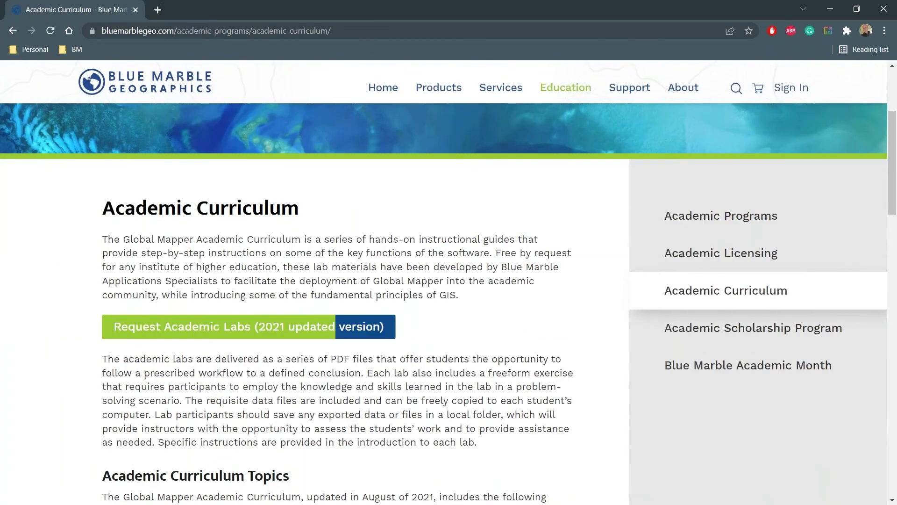
pyautogui.scroll(-1, 270, 333)
pyautogui.scroll(-4, 269, 333)
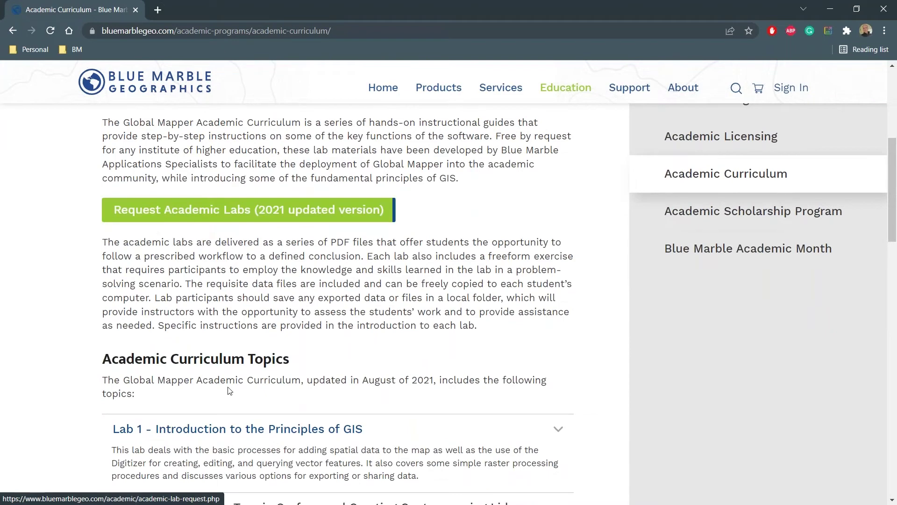
pyautogui.scroll(1, 269, 334)
pyautogui.scroll(1, 290, 208)
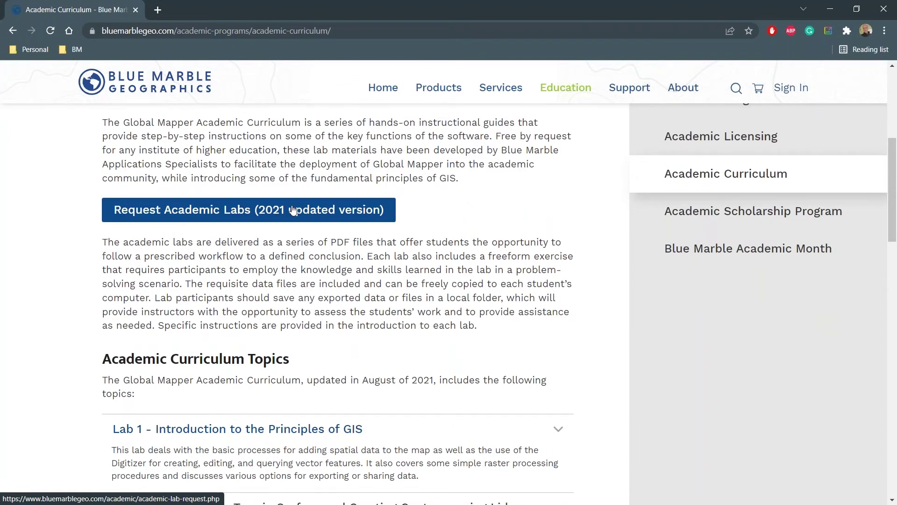
# Open the request form for the 2021 updated academic labs and review its required fields
pyautogui.click(293, 210)
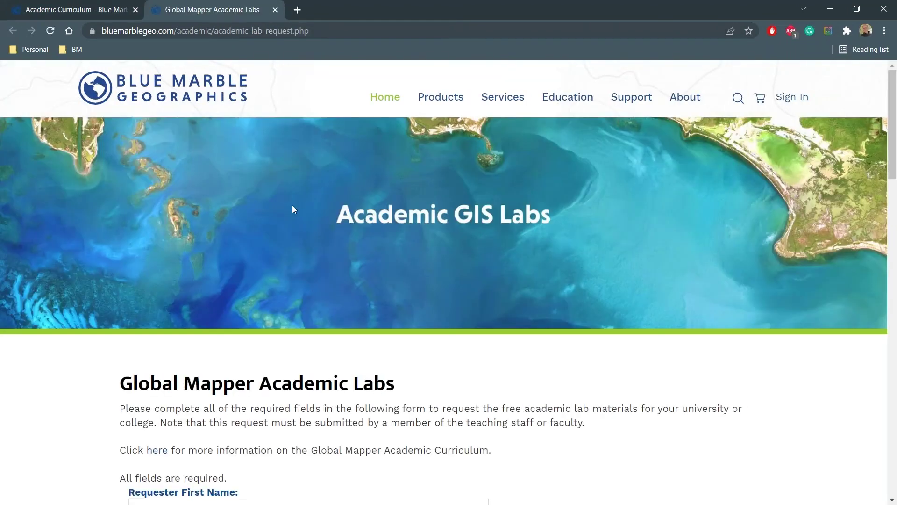
pyautogui.scroll(-6, 306, 217)
pyautogui.scroll(-1, 307, 217)
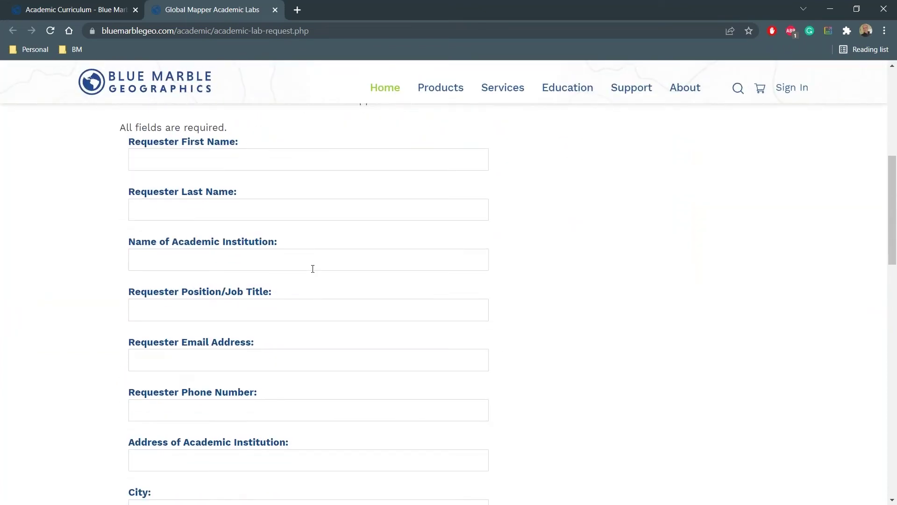
pyautogui.scroll(-3, 322, 331)
pyautogui.scroll(-4, 321, 331)
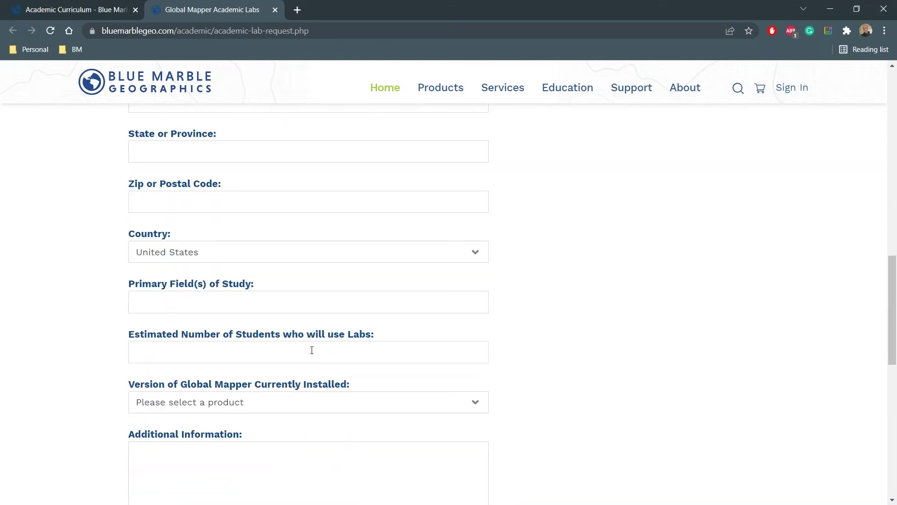
pyautogui.scroll(3, 311, 350)
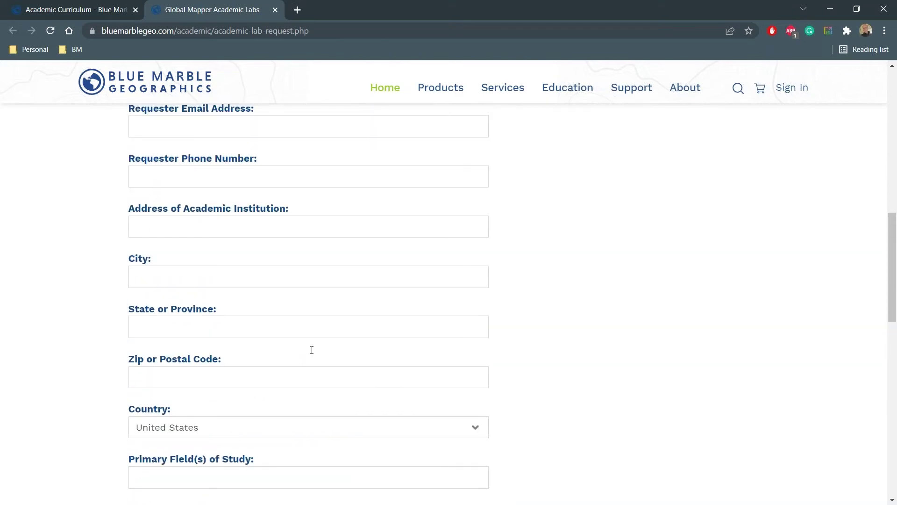
pyautogui.scroll(1, 340, 307)
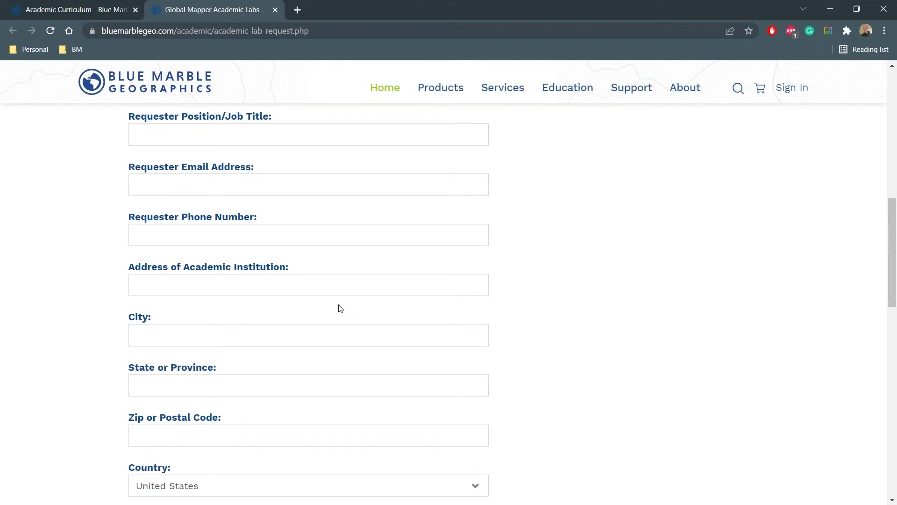
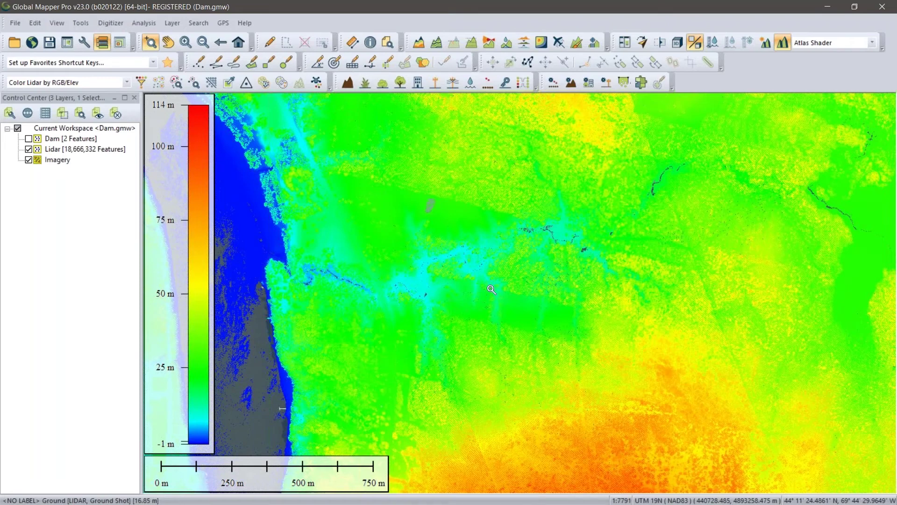
# In Global Mapper, set up an elevation grid from the Lidar layer with a manual grid spacing of 1 meter
pyautogui.click(418, 44)
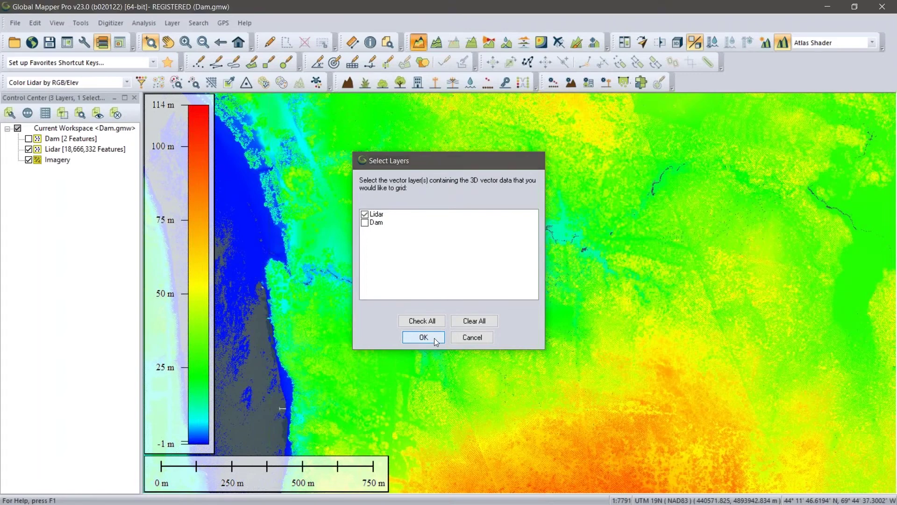
pyautogui.click(423, 336)
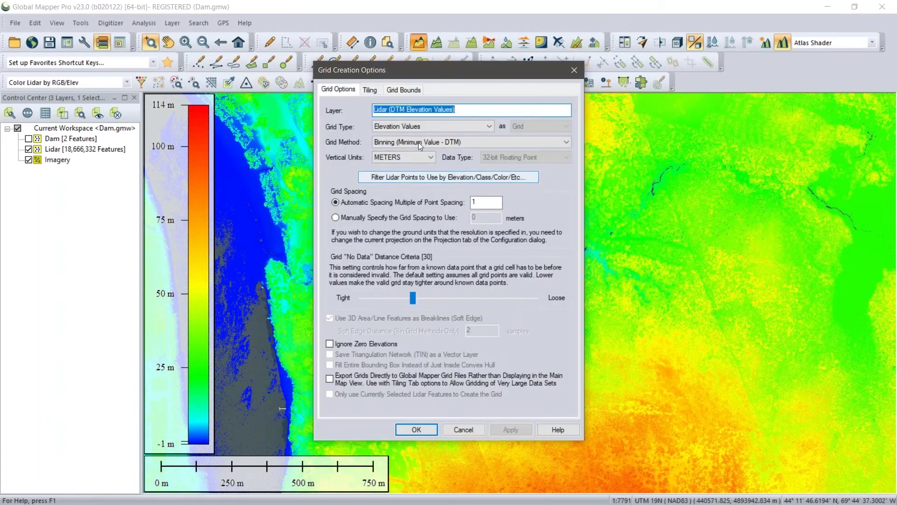
pyautogui.click(349, 212)
pyautogui.write('1')
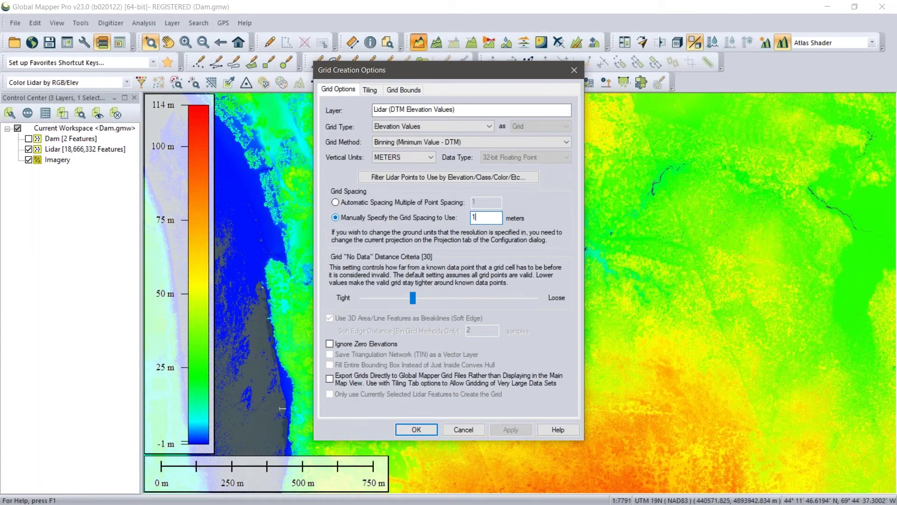
# Filter the lidar points to class 2 - Ground only and generate the DTM elevation grid
pyautogui.click(450, 177)
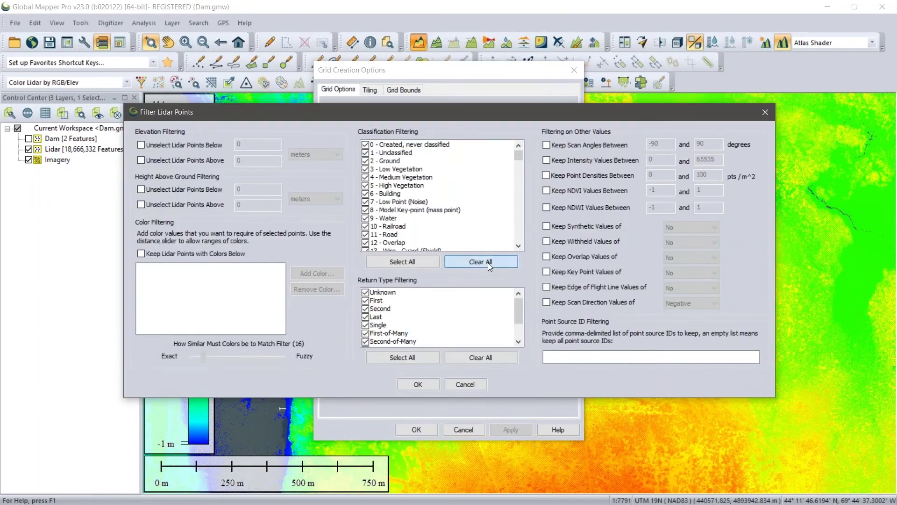
pyautogui.click(486, 261)
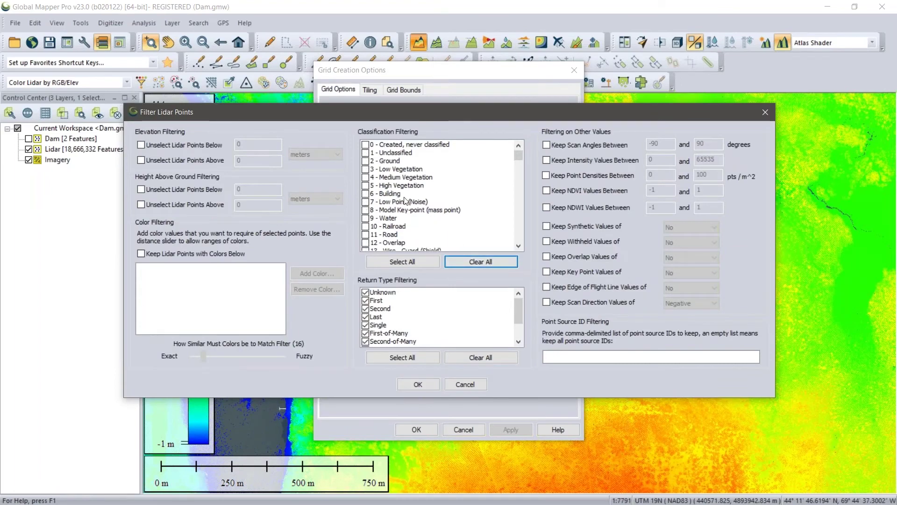
pyautogui.click(365, 161)
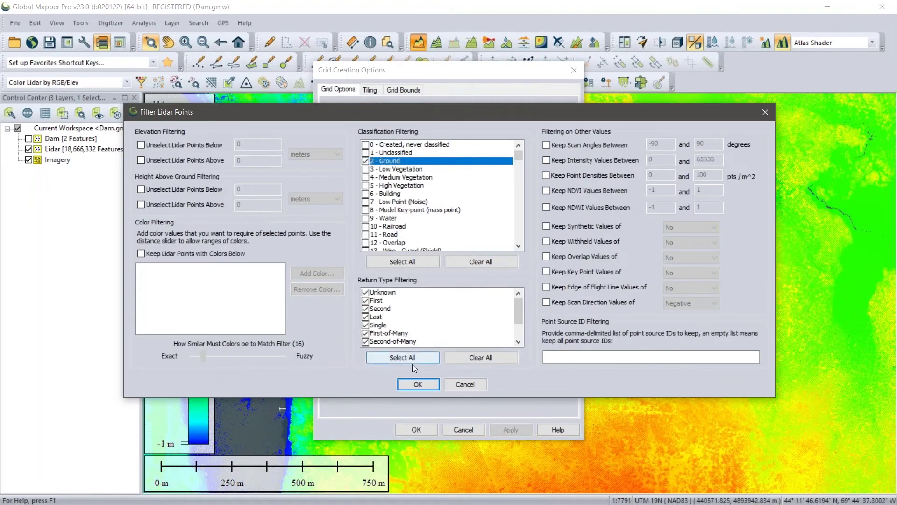
pyautogui.click(418, 385)
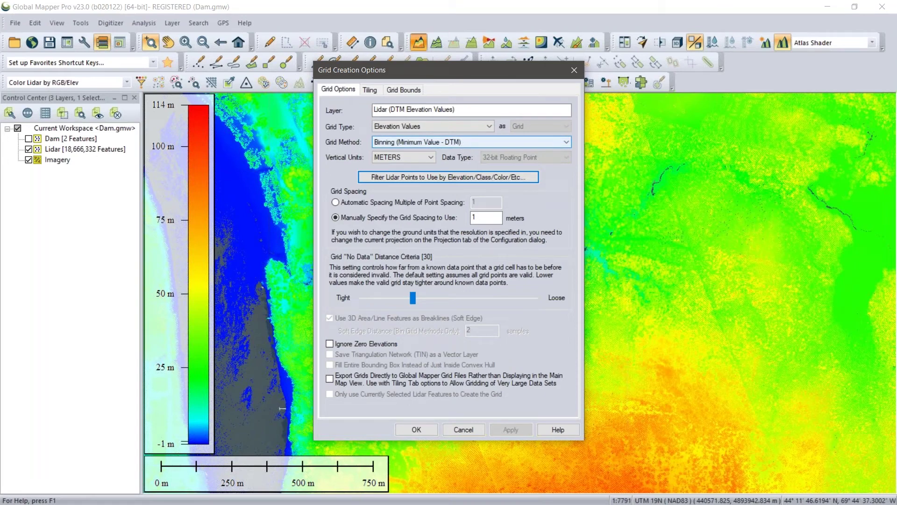
pyautogui.click(434, 429)
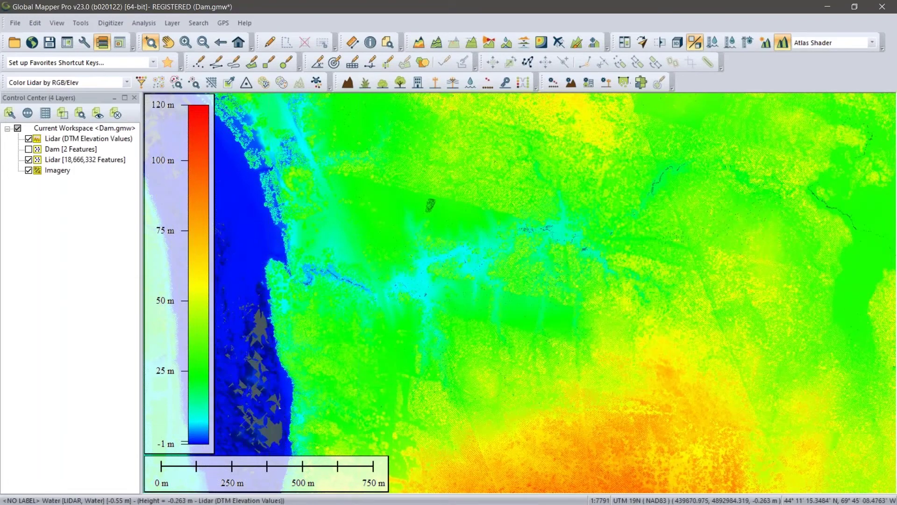
# Hide the Lidar point layer and set the terrain hill shading's vertical exaggeration to 20
pyautogui.click(29, 160)
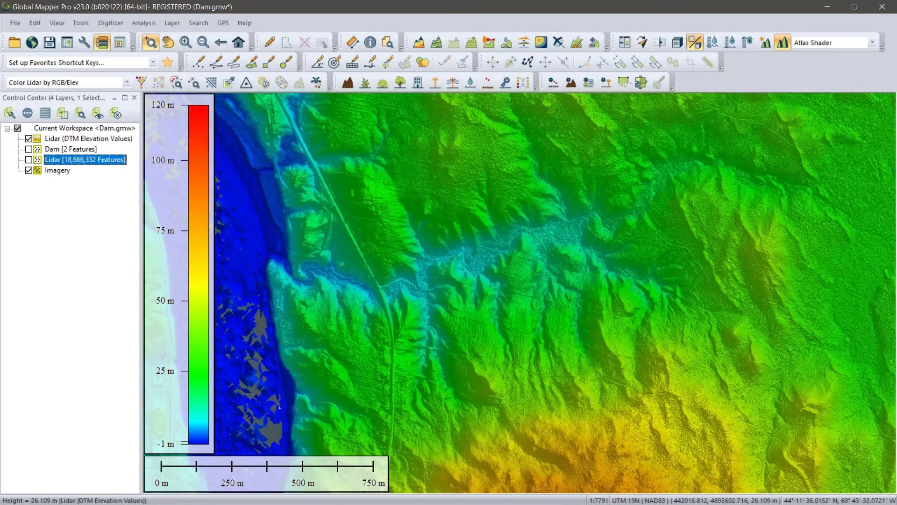
pyautogui.click(765, 43)
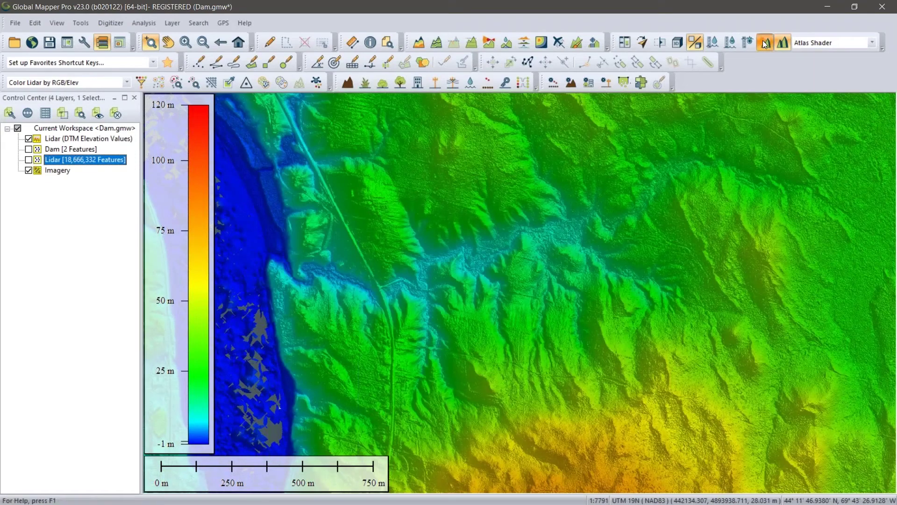
pyautogui.doubleClick(311, 110)
pyautogui.write('20')
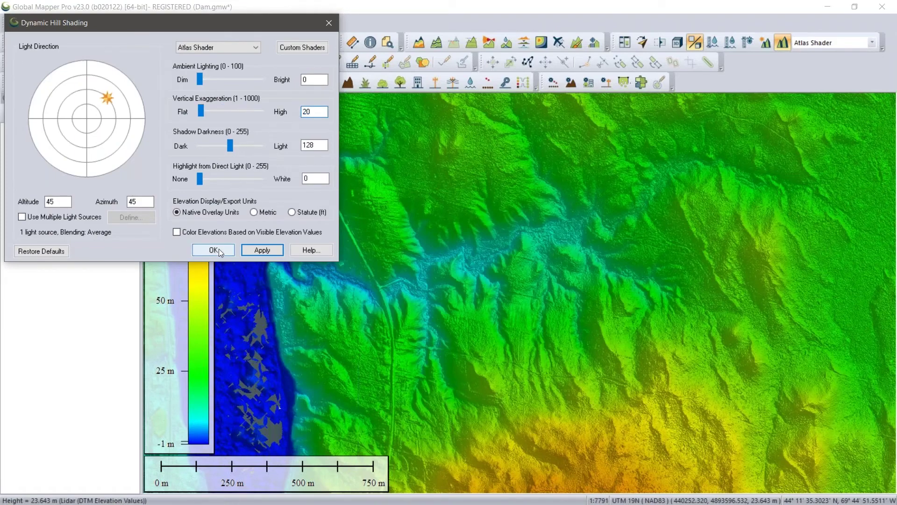
pyautogui.click(219, 251)
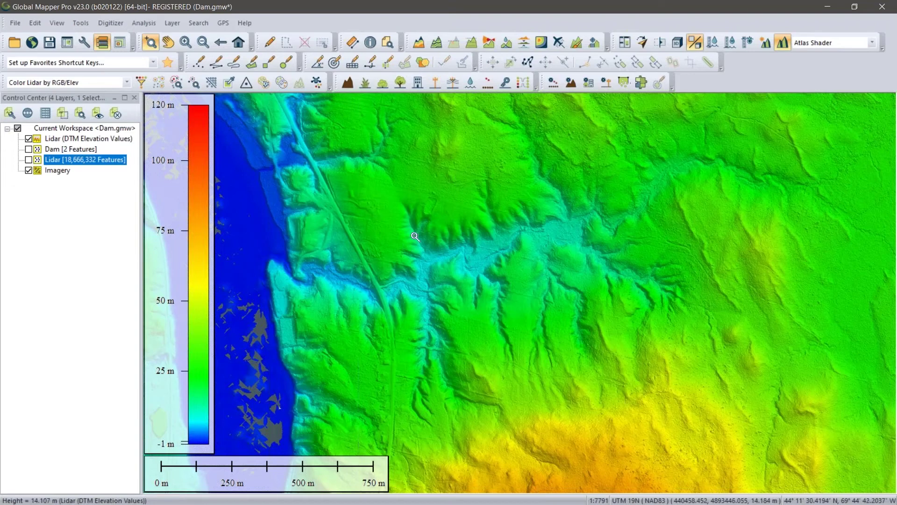
# Show the Dam layer and focus on its two points across the valley
pyautogui.scroll(1, 490, 240)
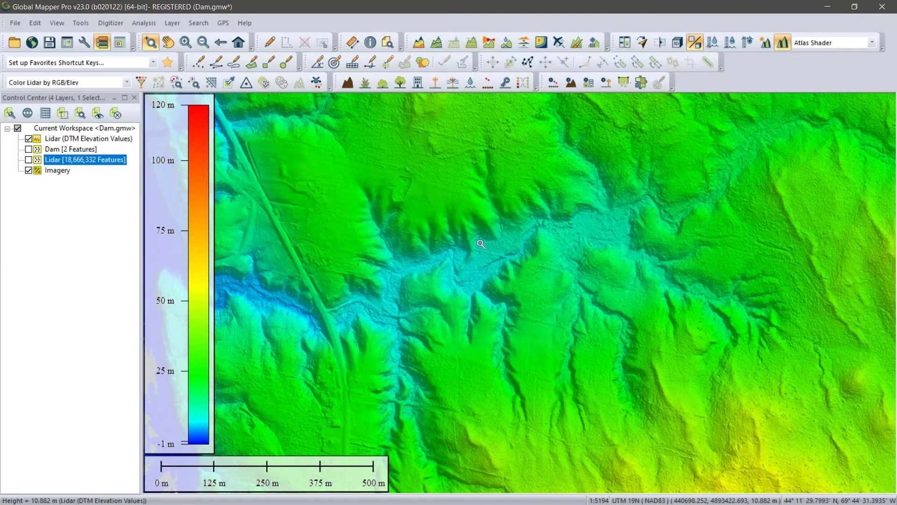
pyautogui.click(29, 160)
pyautogui.click(29, 149)
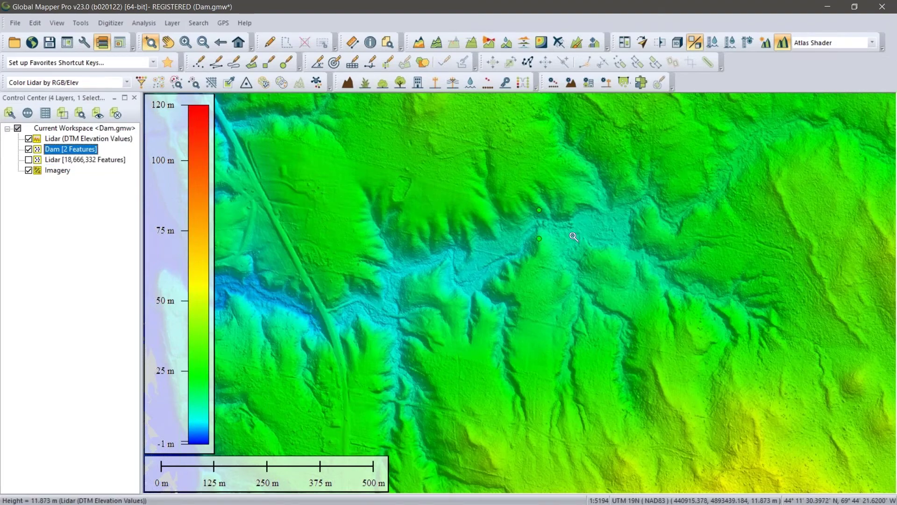
pyautogui.scroll(2, 557, 227)
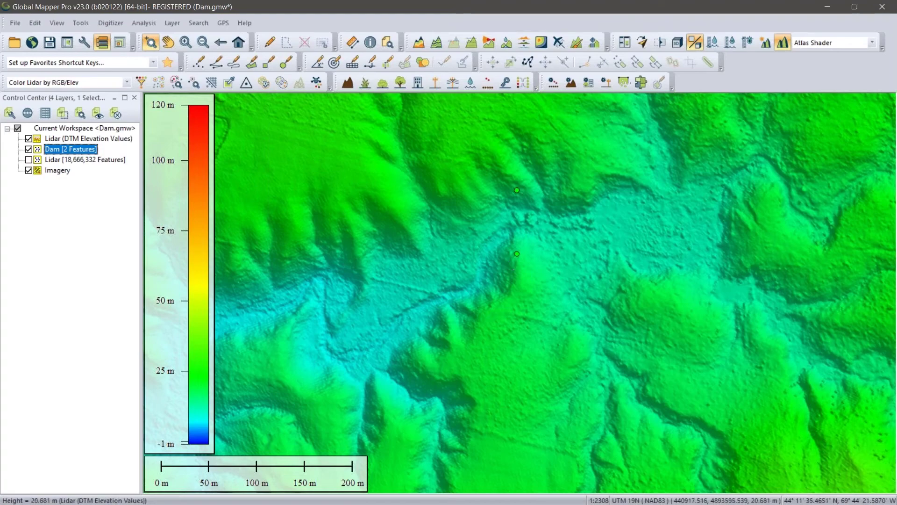
# Set up terrain painting on the Lidar DTM with the Set terrain height operation and a Line (vertex mode) brush
pyautogui.click(577, 46)
pyautogui.moveTo(190, 24); pyautogui.dragTo(317, 146)
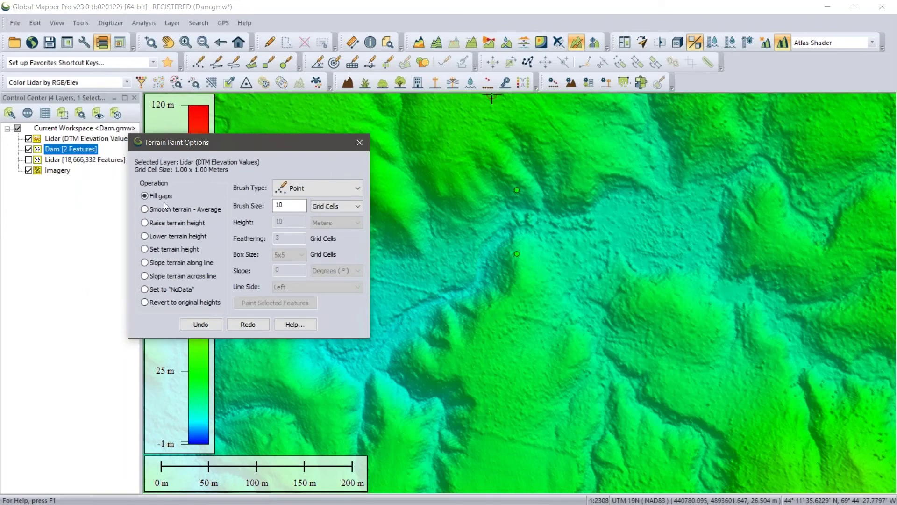
pyautogui.click(146, 251)
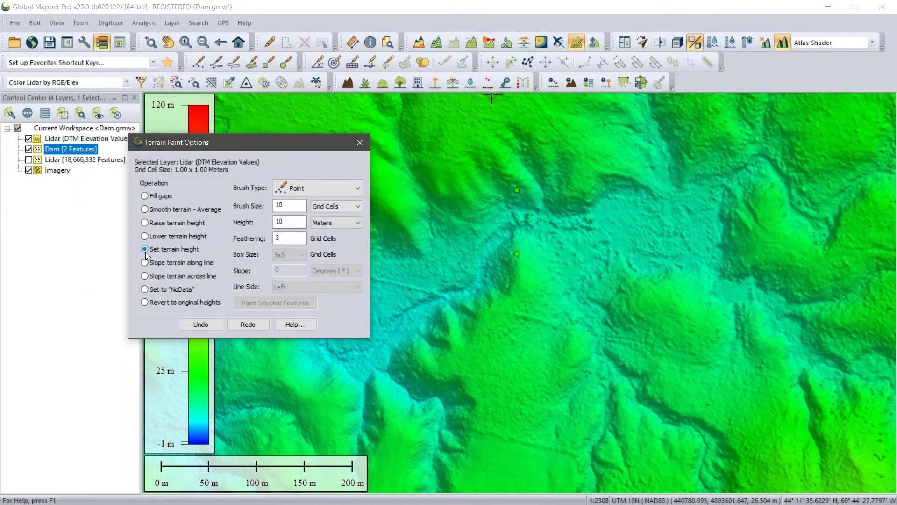
pyautogui.click(309, 188)
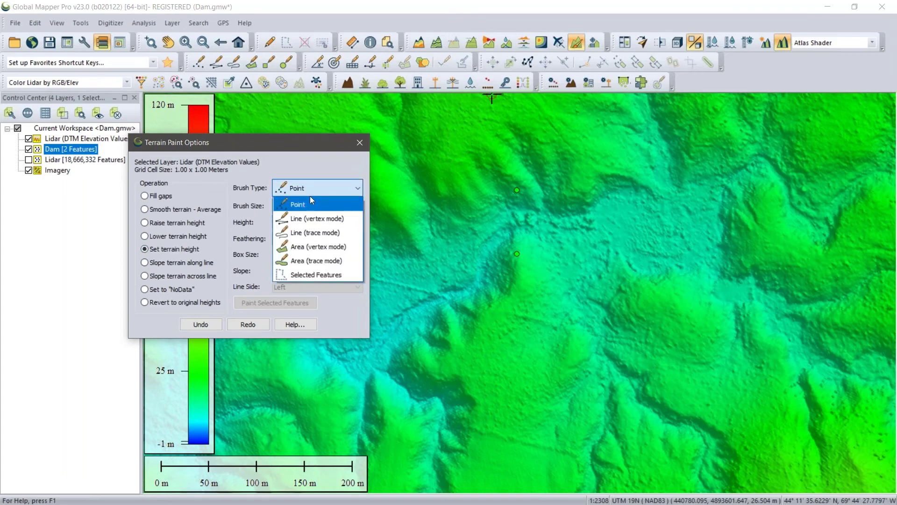
pyautogui.click(306, 218)
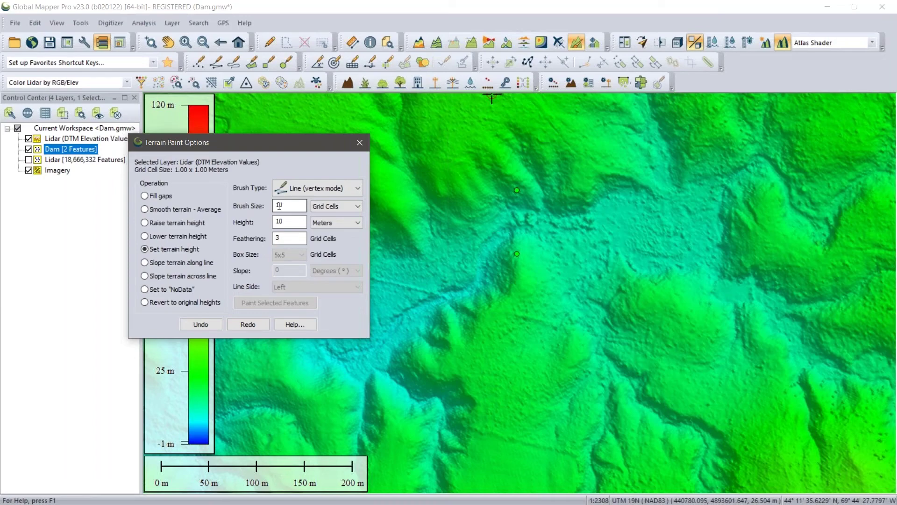
# Set the terrain paint brush size to 5 meters and the painted height to 16 meters
pyautogui.click(325, 209)
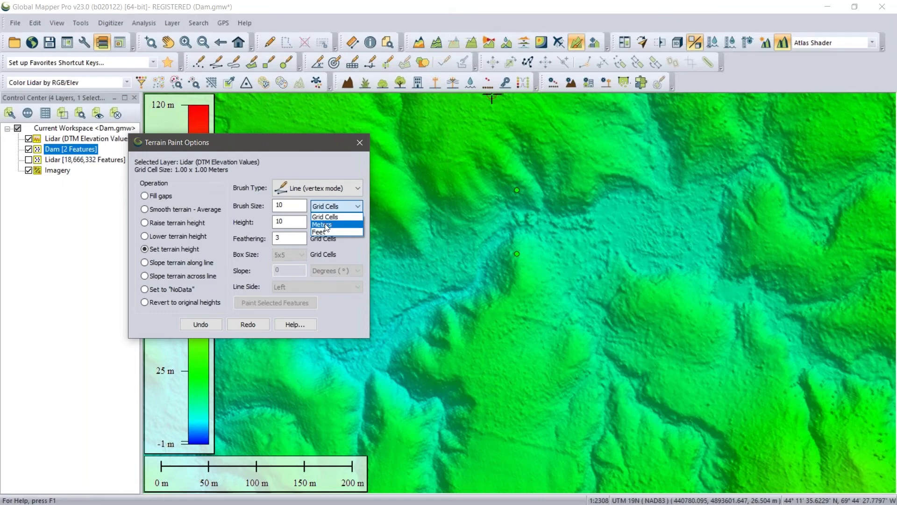
pyautogui.click(323, 225)
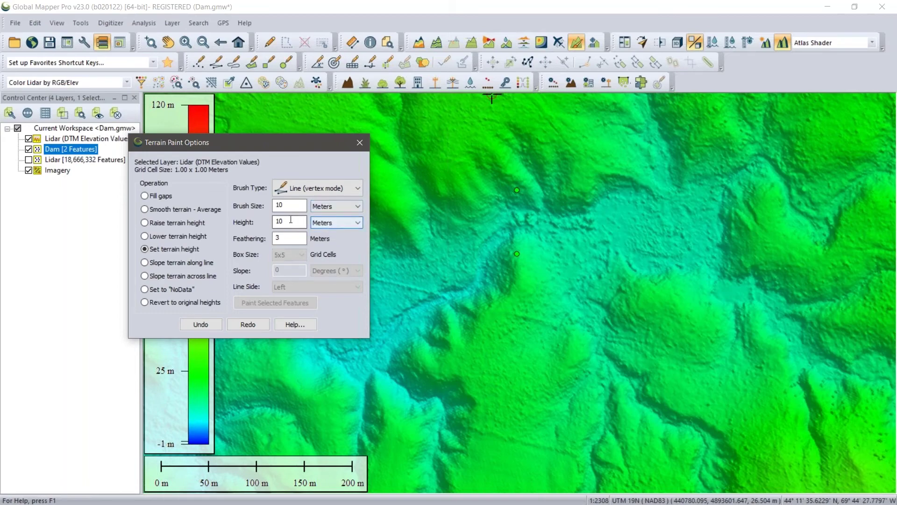
pyautogui.doubleClick(278, 205)
pyautogui.write('50')
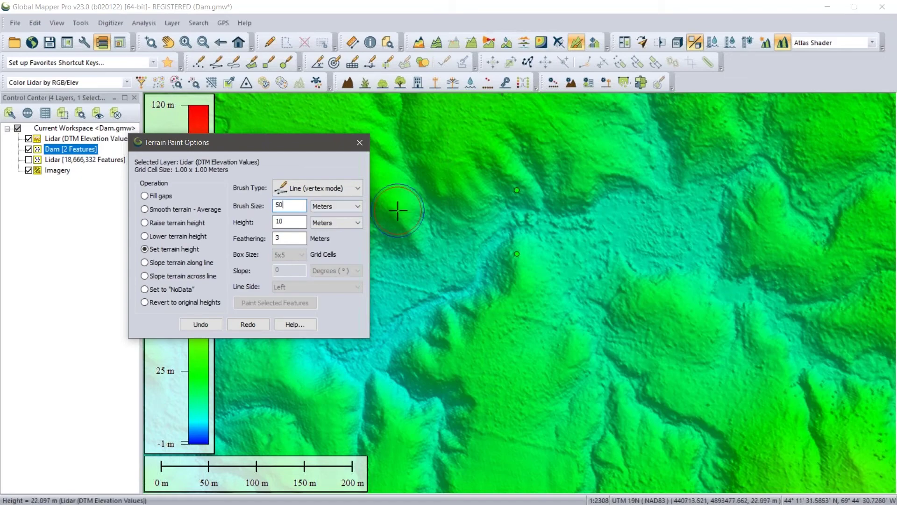
pyautogui.doubleClick(278, 222)
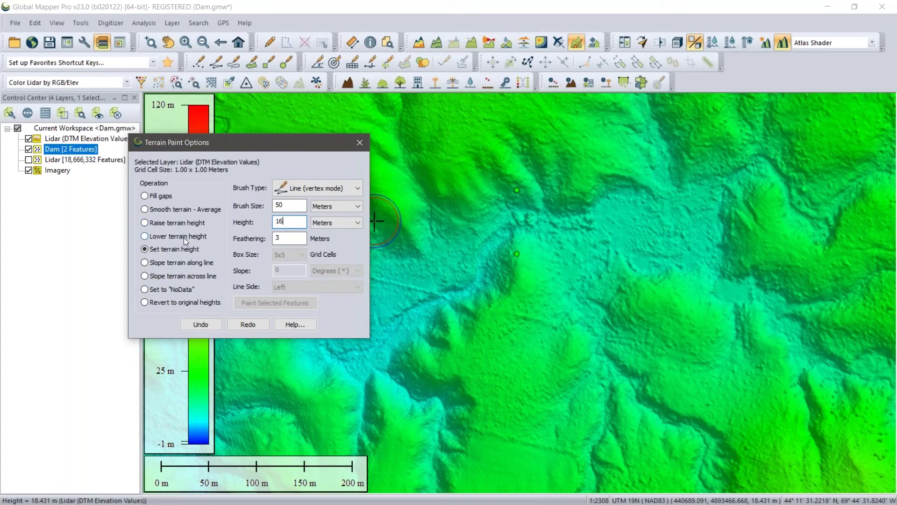
pyautogui.click(285, 241)
pyautogui.click(297, 221)
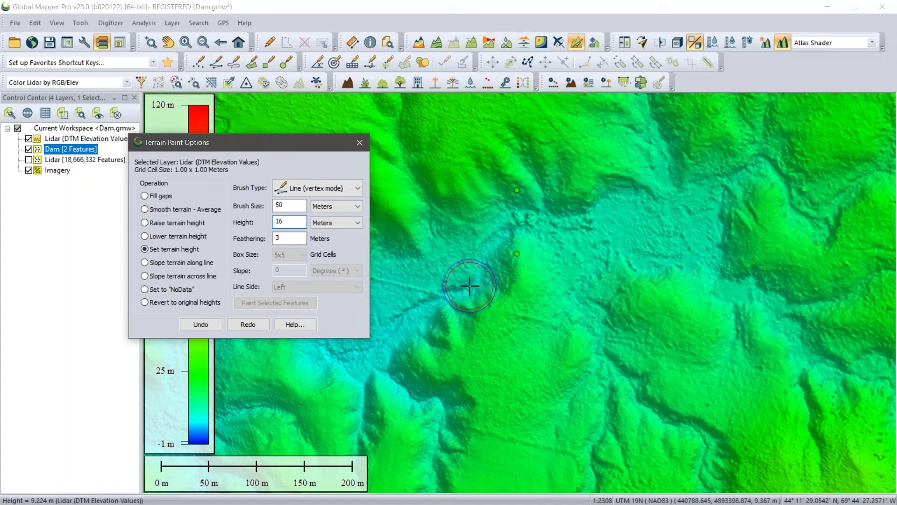
pyautogui.moveTo(292, 206); pyautogui.dragTo(268, 207)
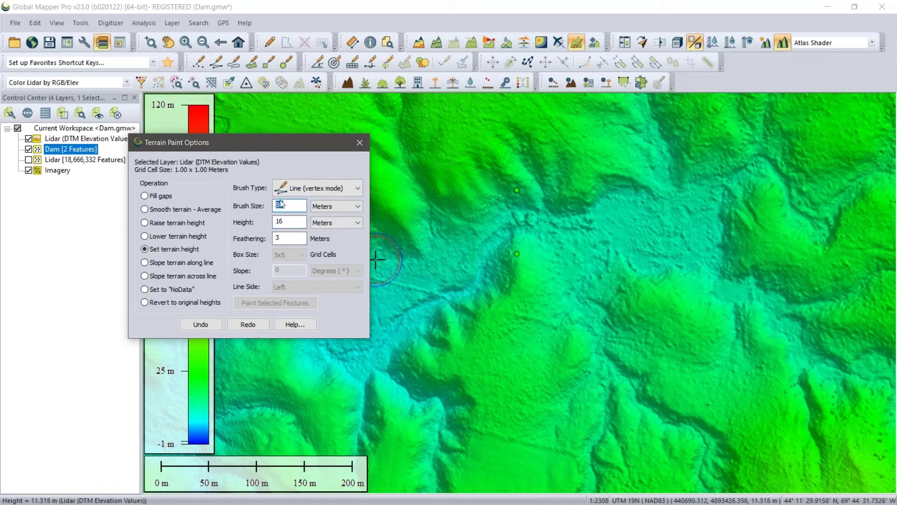
pyautogui.write('5')
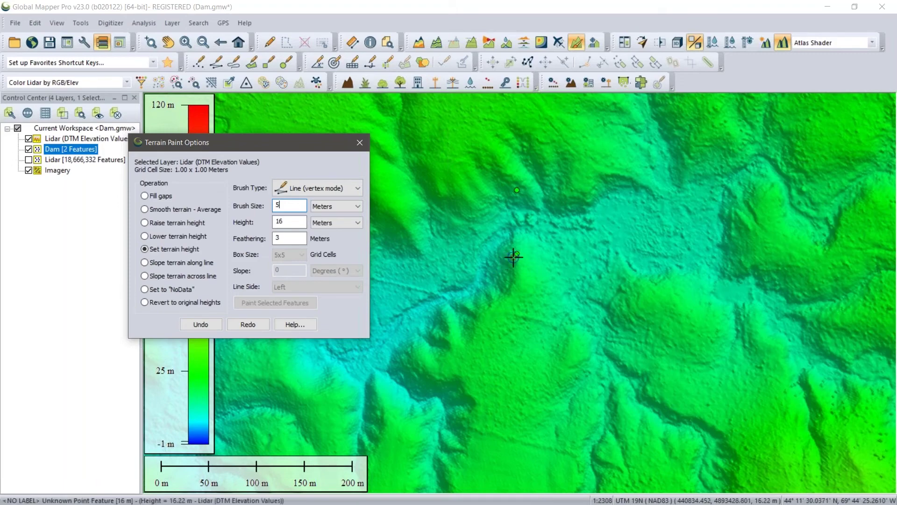
# Paint a straight dam wall between the two Dam points across the valley, finish terrain painting, and hide the Dam layer
pyautogui.click(515, 252)
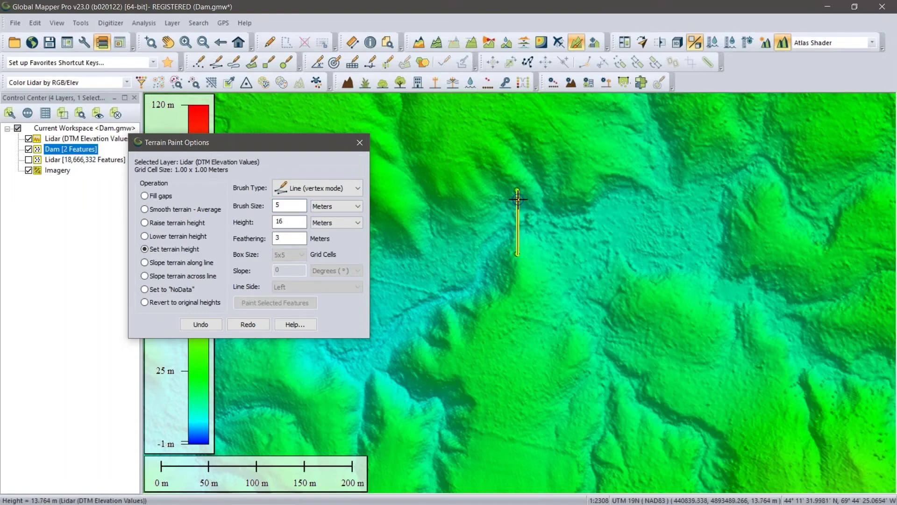
pyautogui.doubleClick(517, 196)
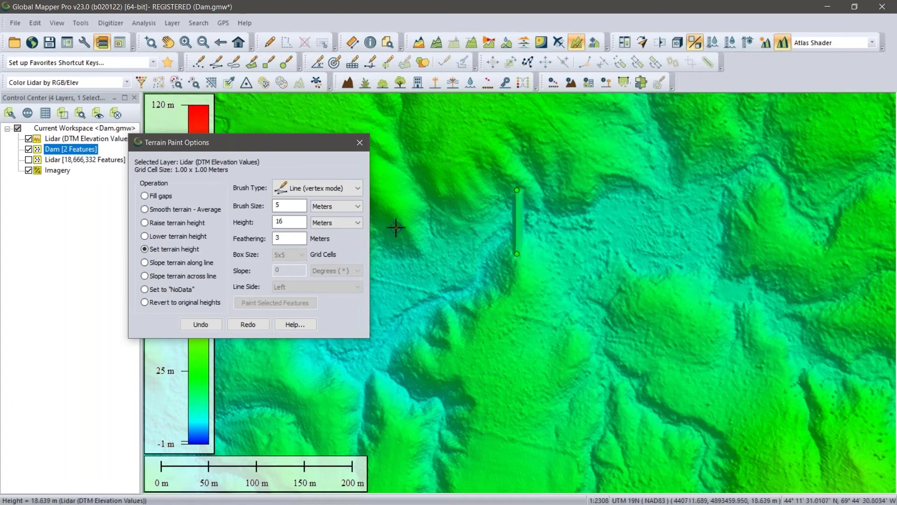
pyautogui.click(361, 145)
pyautogui.click(360, 143)
pyautogui.click(28, 149)
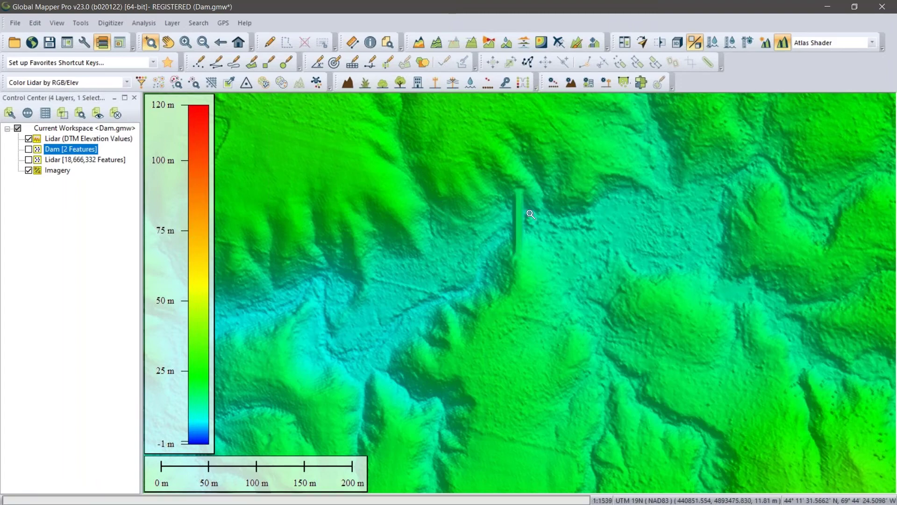
# Inspect the painted dam in the 3D viewer with stronger vertical exaggeration, and the surrounding valley on the 2D map
pyautogui.scroll(2, 530, 214)
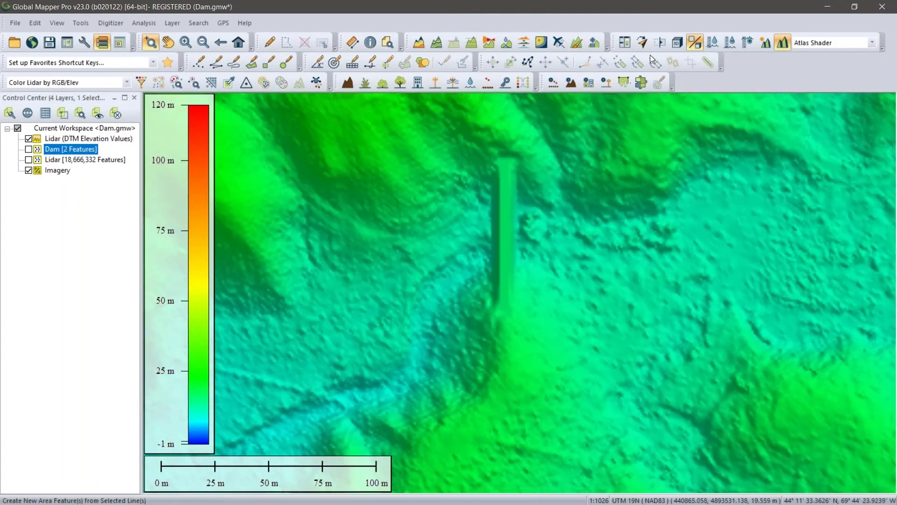
pyautogui.click(677, 42)
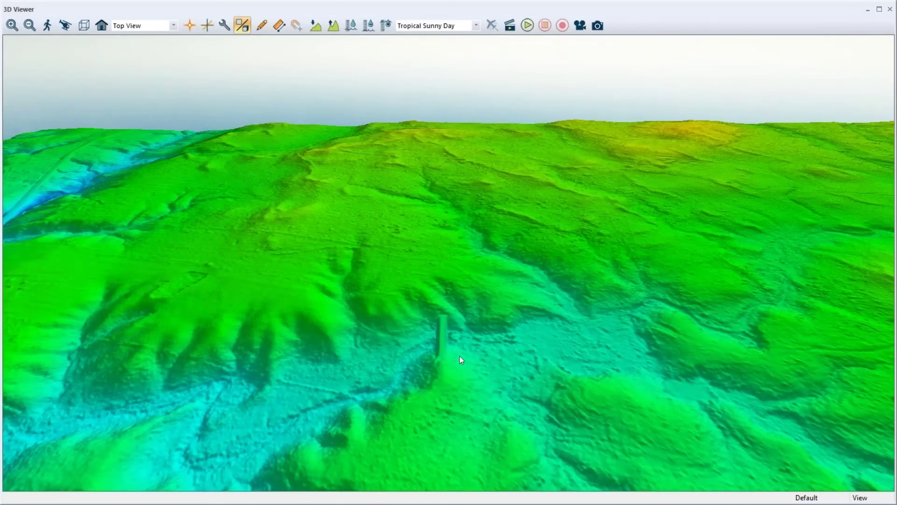
pyautogui.moveTo(444, 353); pyautogui.dragTo(423, 290)
pyautogui.click(335, 24)
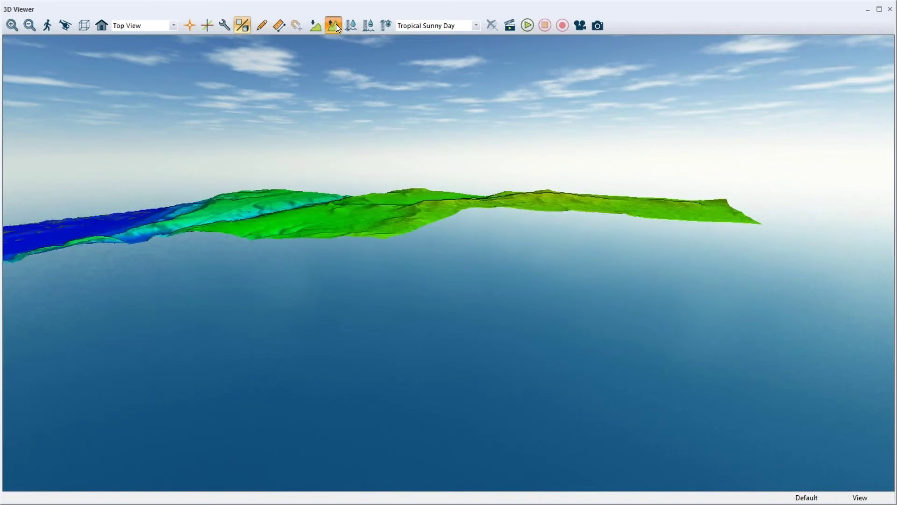
pyautogui.moveTo(420, 432); pyautogui.dragTo(447, 377)
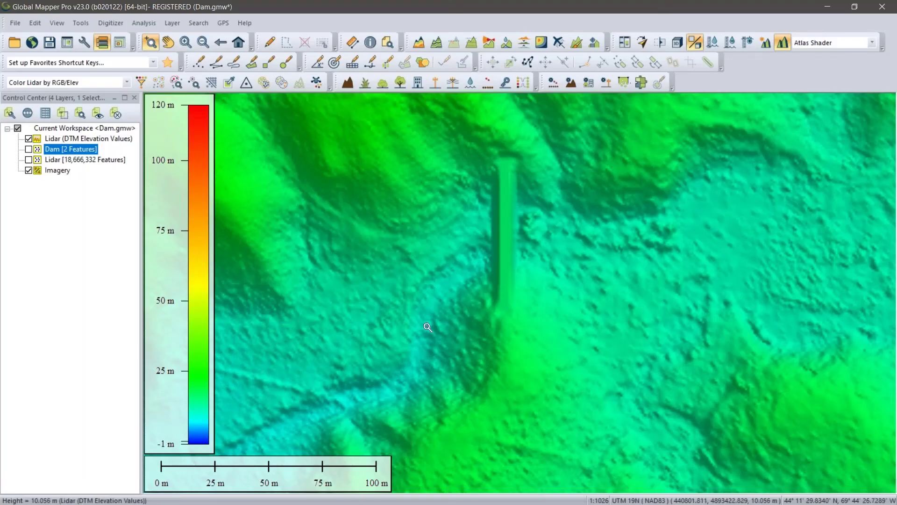
pyautogui.scroll(-2, 593, 238)
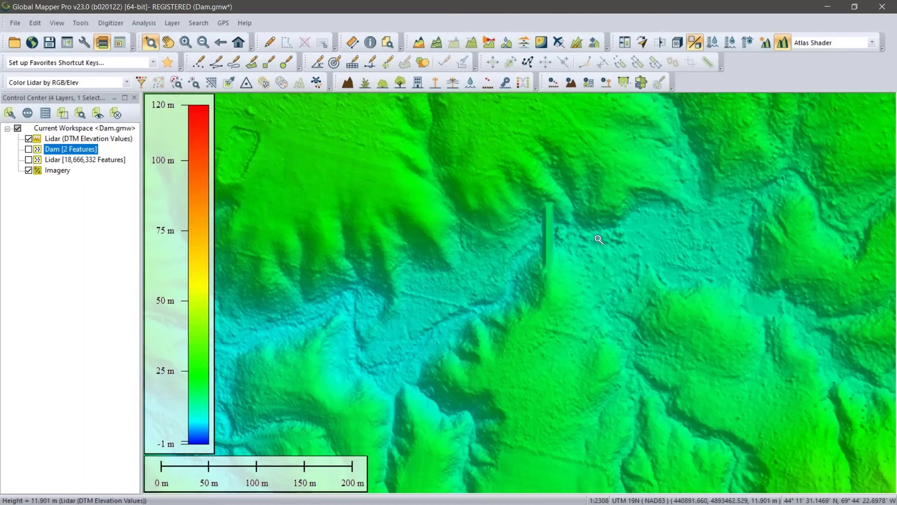
pyautogui.scroll(-1, 599, 239)
pyautogui.moveTo(599, 251); pyautogui.dragTo(521, 294)
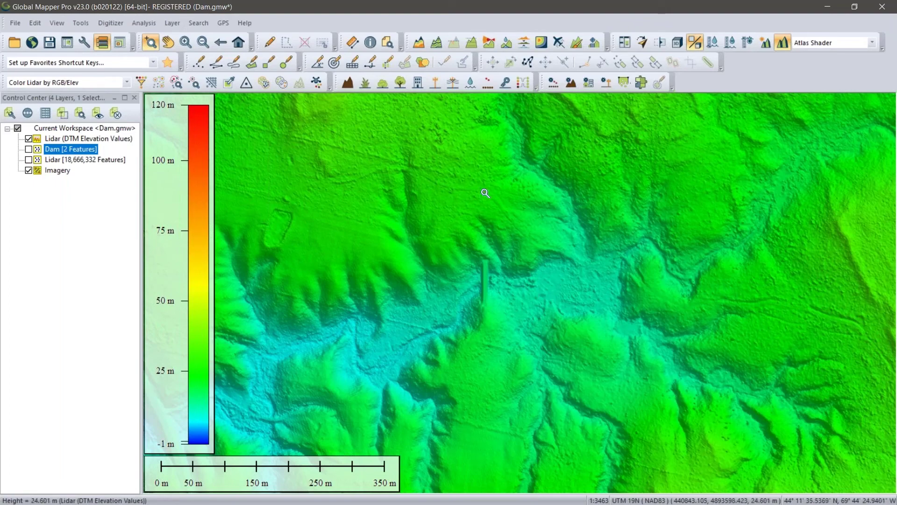
pyautogui.click(435, 43)
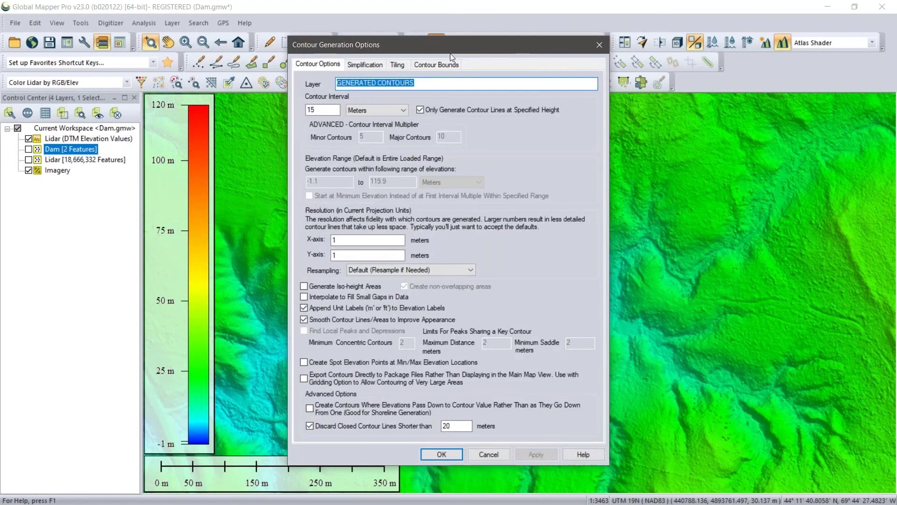
pyautogui.moveTo(452, 51); pyautogui.dragTo(239, 44)
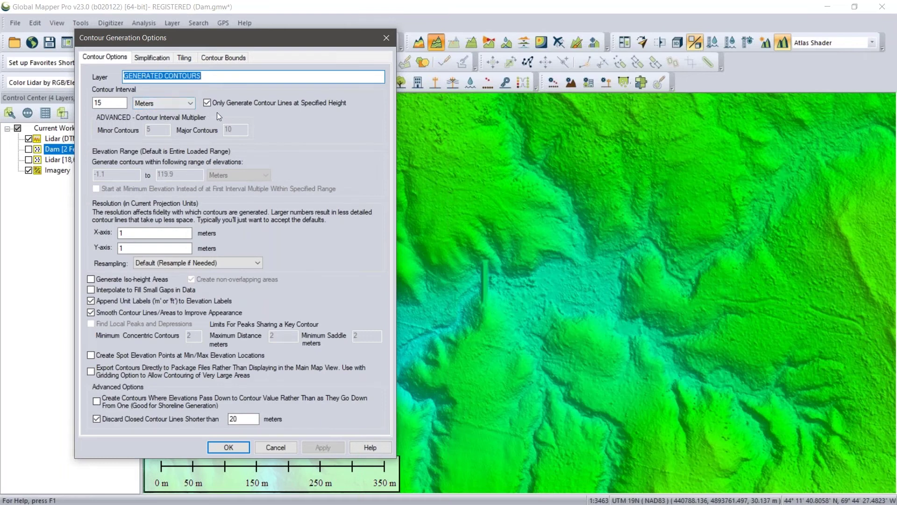
pyautogui.click(118, 104)
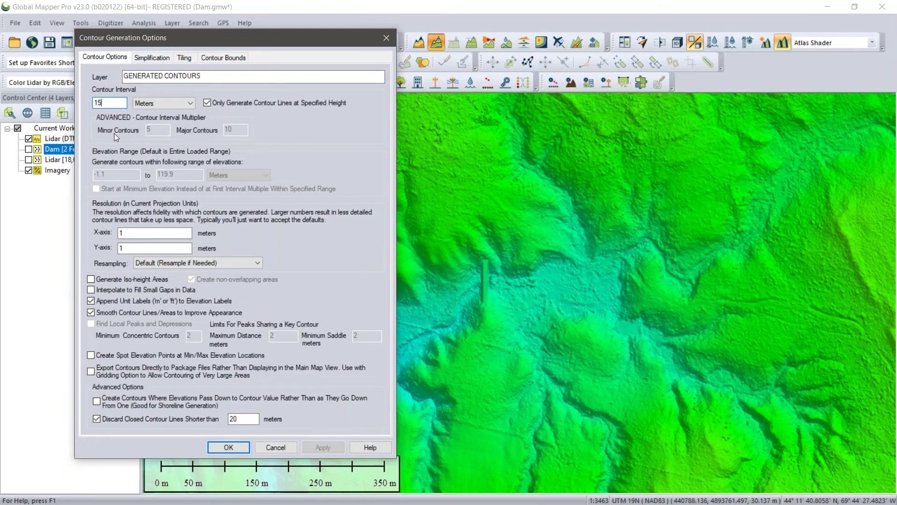
pyautogui.press('Return')
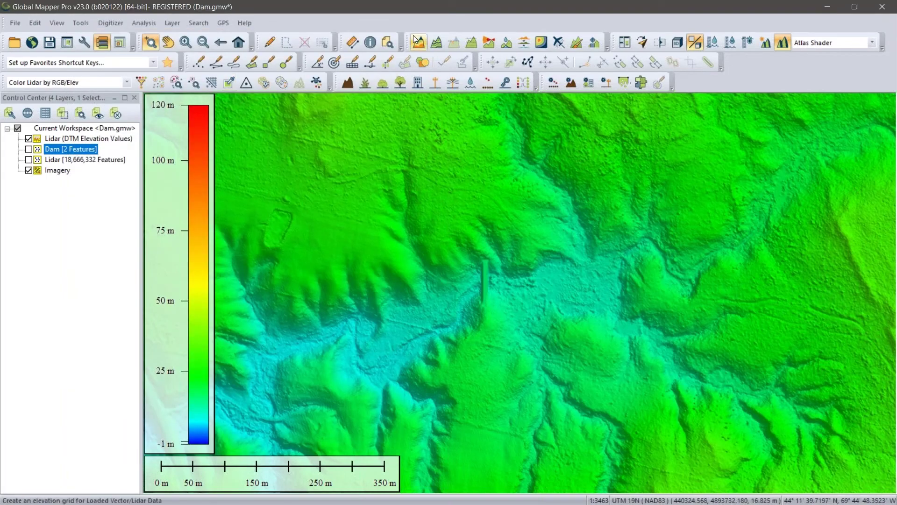
# Generate contour lines from the terrain only at the specified height of 15 meters, with smoothing and a 1 meter resolution
pyautogui.click(334, 63)
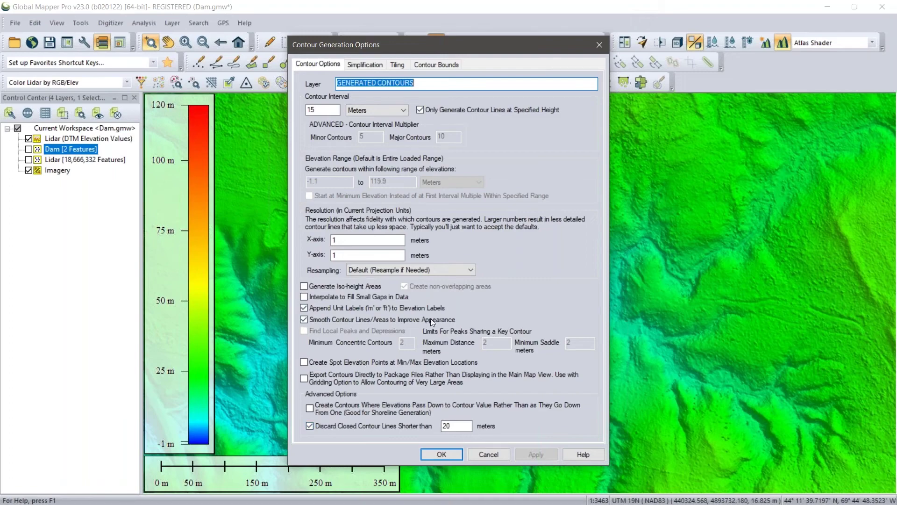
pyautogui.click(457, 456)
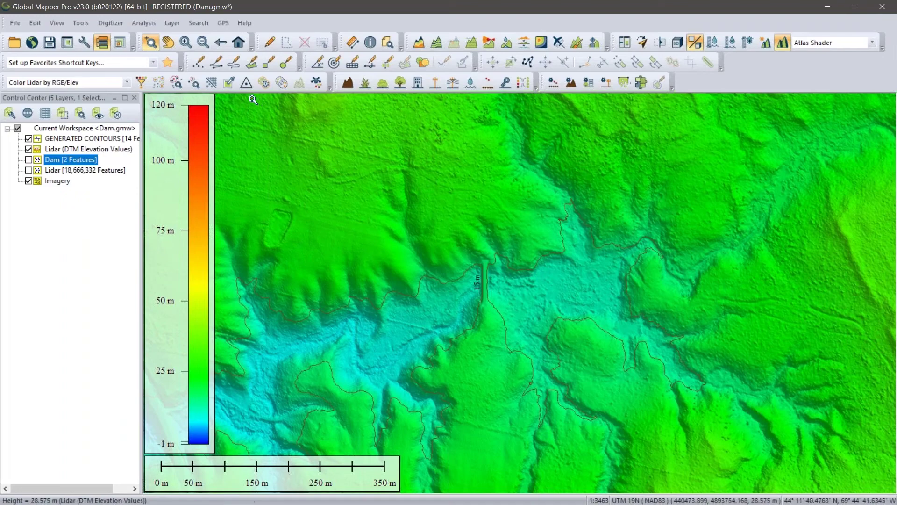
# Select the 15 m contour enclosing the basin east of the dam and create an area from it with the default connection options
pyautogui.click(269, 43)
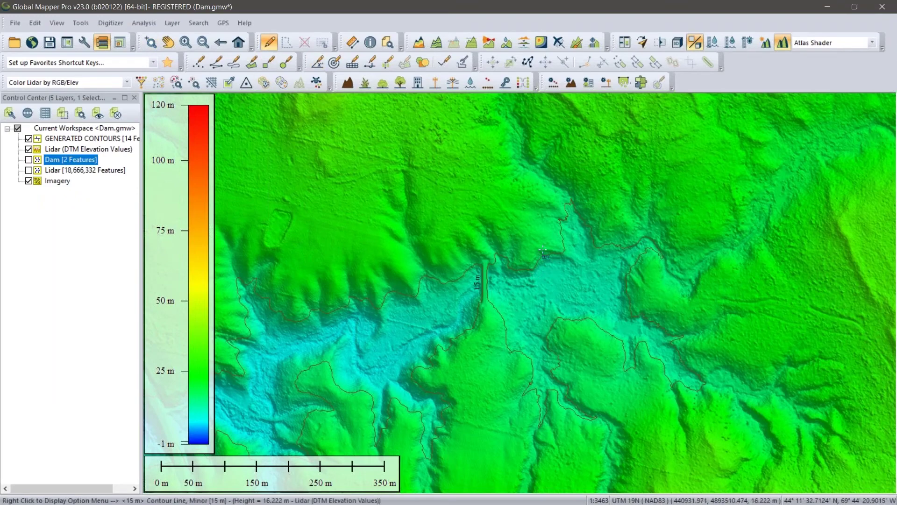
pyautogui.click(488, 379)
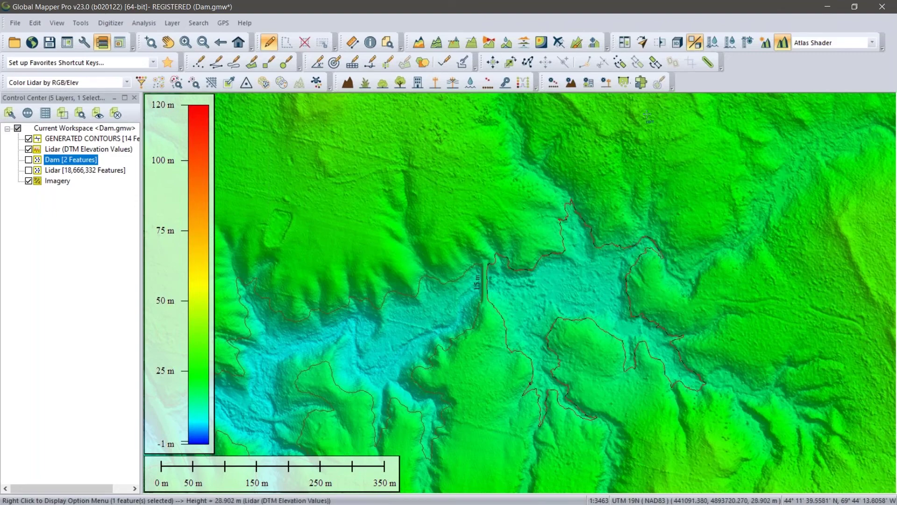
pyautogui.click(655, 62)
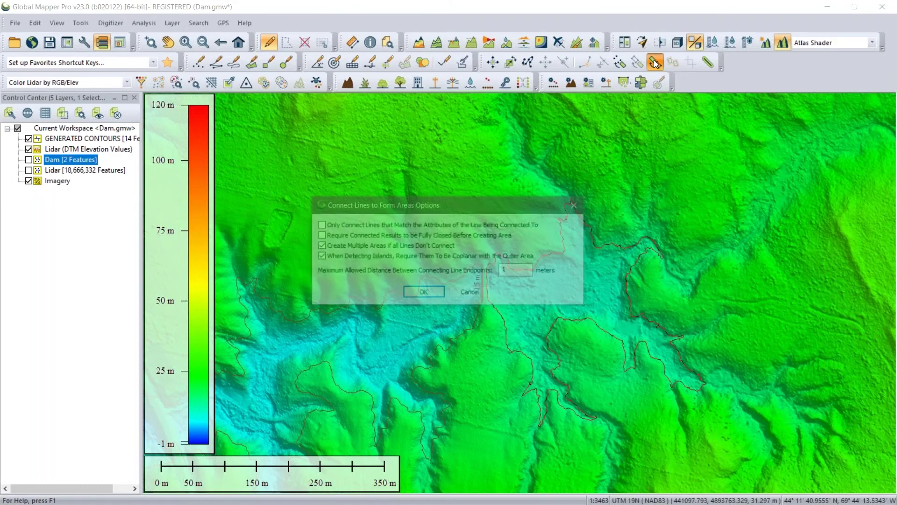
pyautogui.click(424, 293)
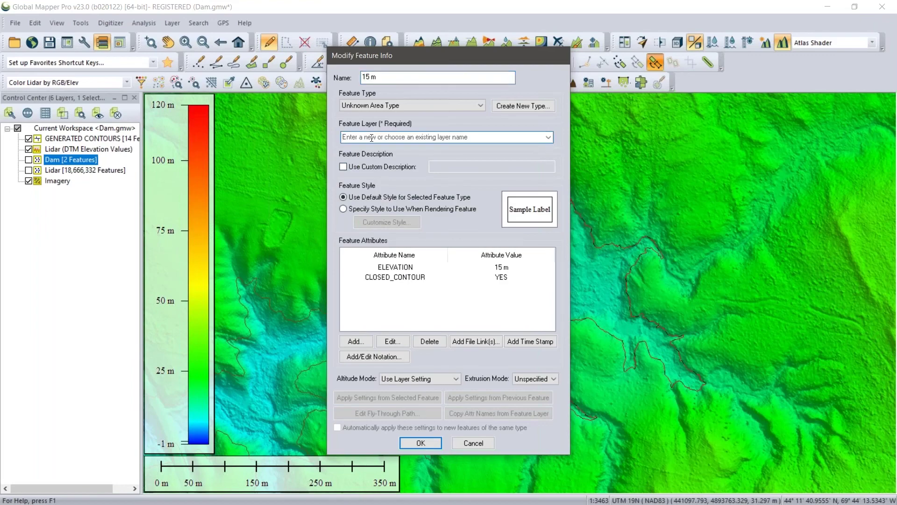
# Put the new area on a layer named Reservior as type Lake, Unknown Area, without a name, and hide the generated contours
pyautogui.write('Reserv')
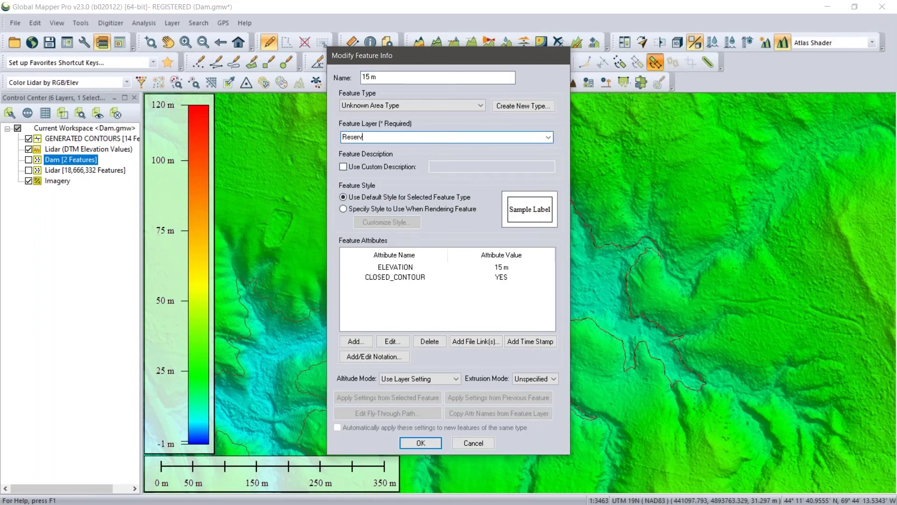
pyautogui.write('ior')
pyautogui.click(456, 108)
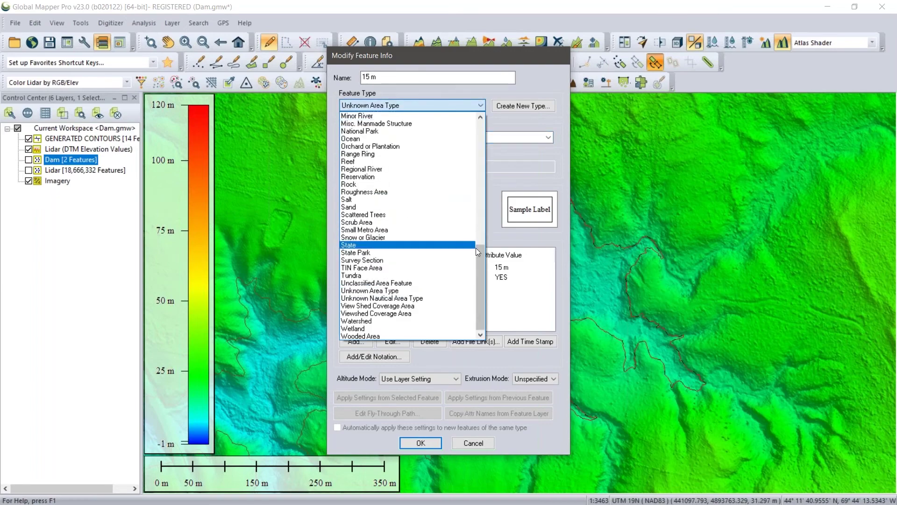
pyautogui.moveTo(480, 253); pyautogui.dragTo(489, 196)
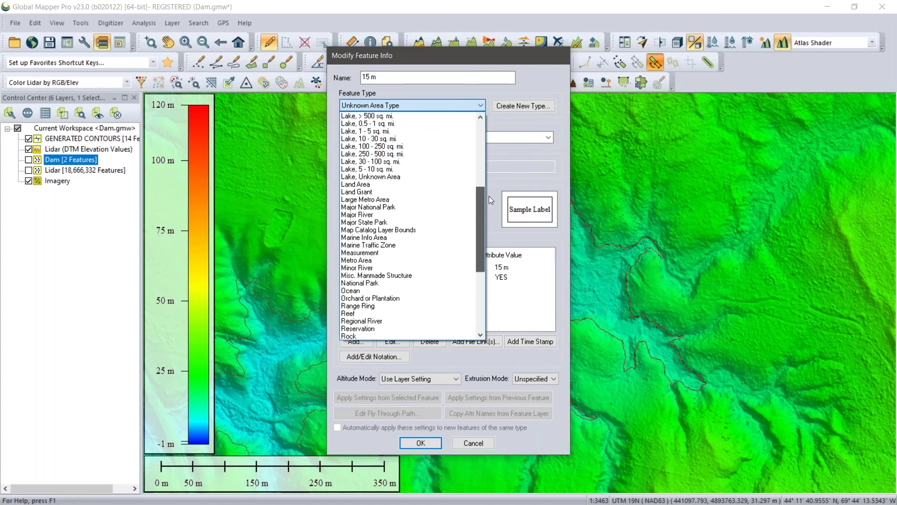
pyautogui.click(374, 177)
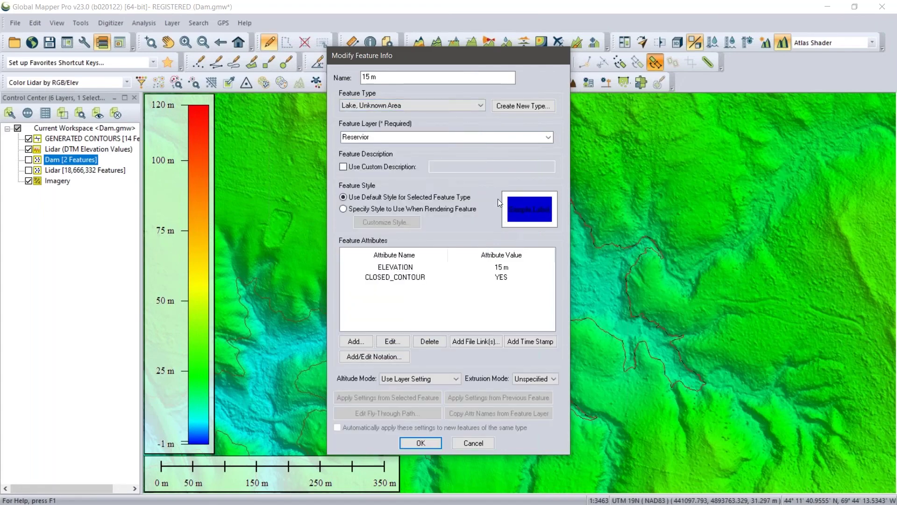
pyautogui.moveTo(380, 78); pyautogui.dragTo(347, 78)
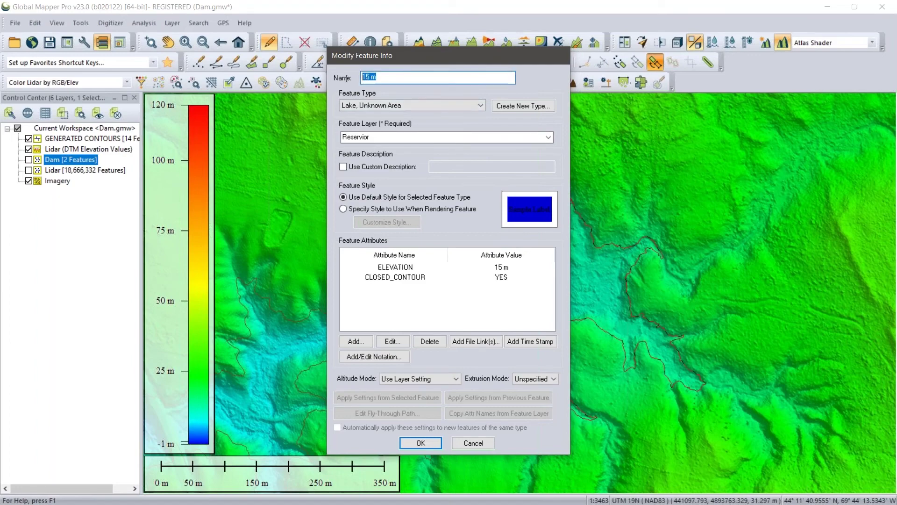
pyautogui.press('BackSpace')
pyautogui.click(437, 444)
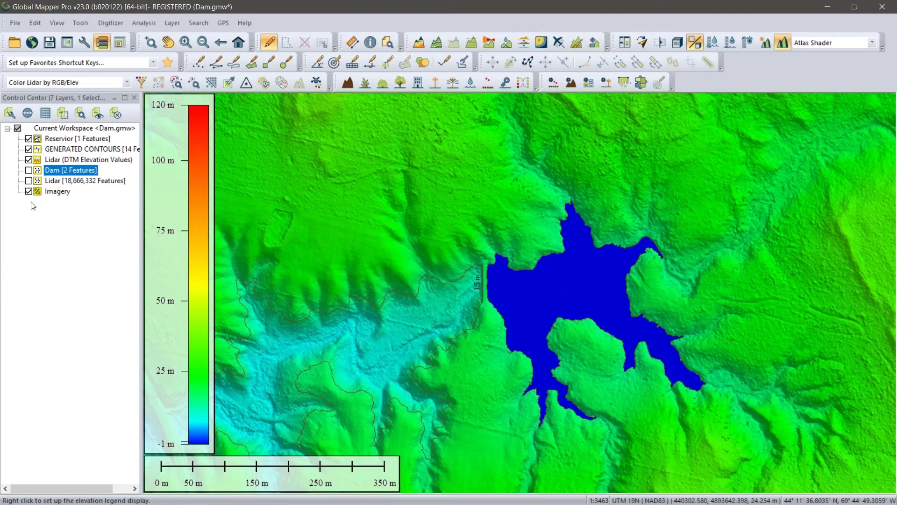
pyautogui.click(28, 149)
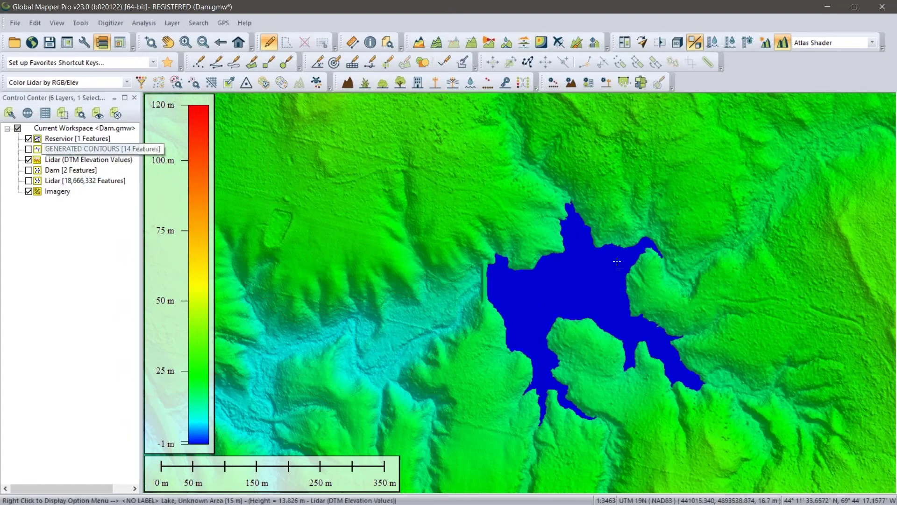
# Calculate the pile volume of the reservoir area behind the dam and examine its fill volume
pyautogui.scroll(1, 599, 301)
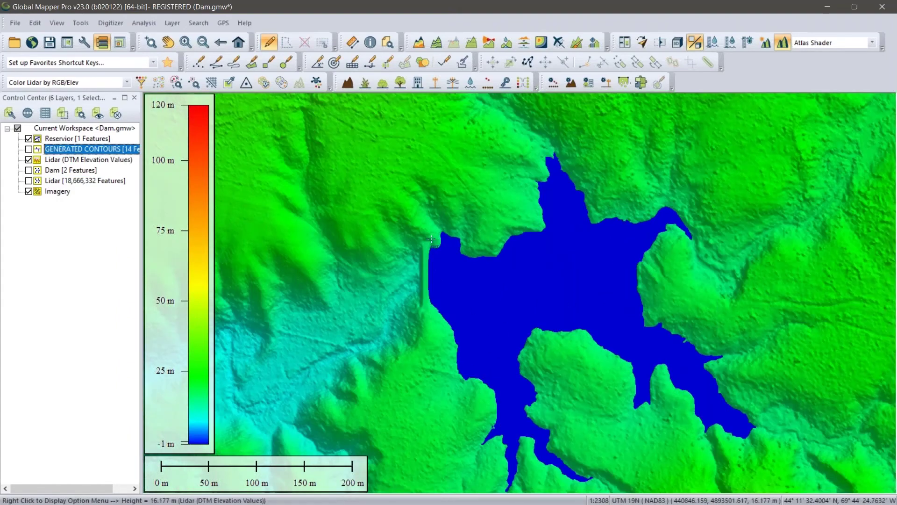
pyautogui.click(540, 290)
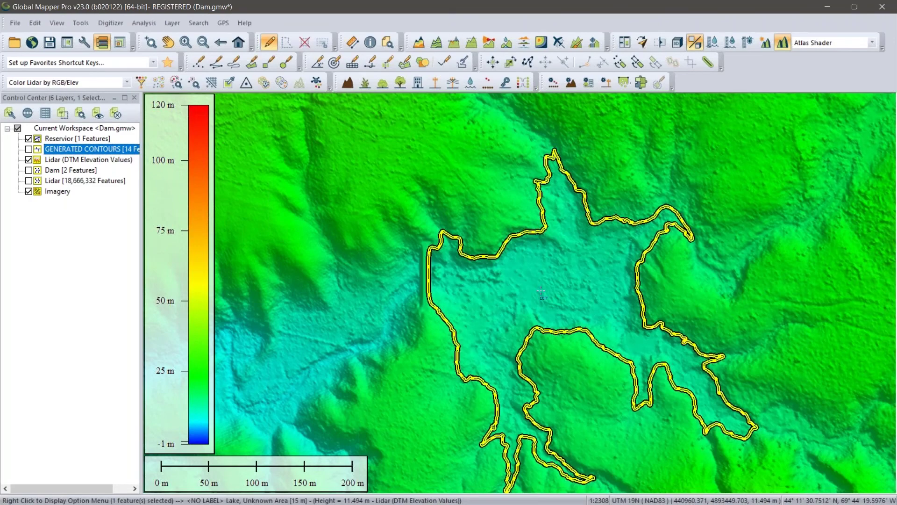
pyautogui.rightClick(343, 146)
pyautogui.moveTo(497, 409)
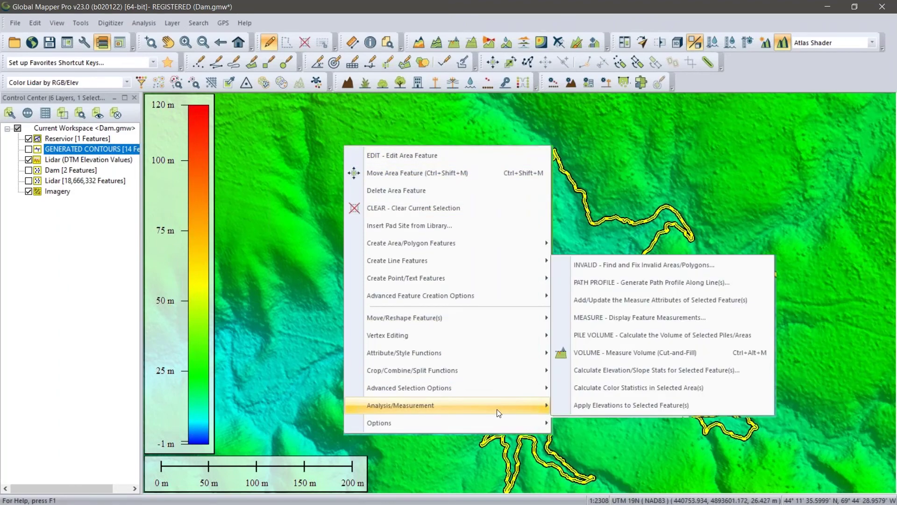
pyautogui.click(627, 333)
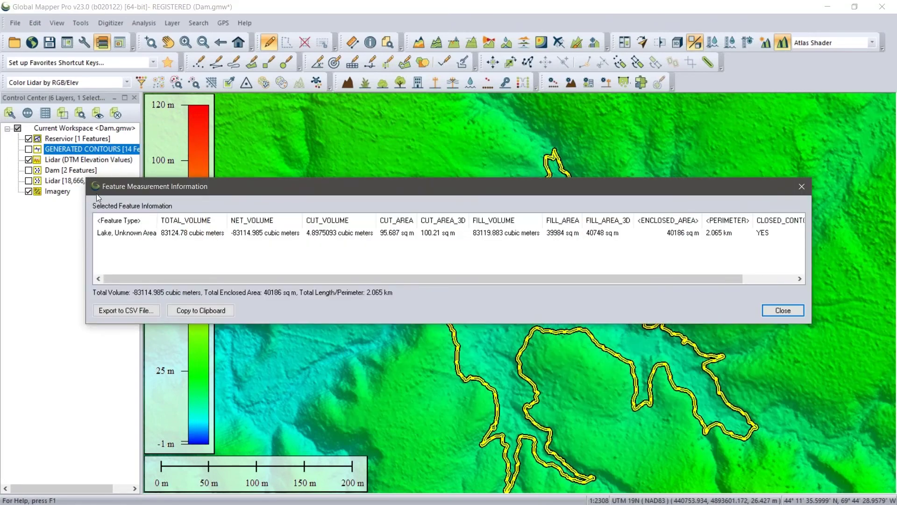
pyautogui.click(490, 238)
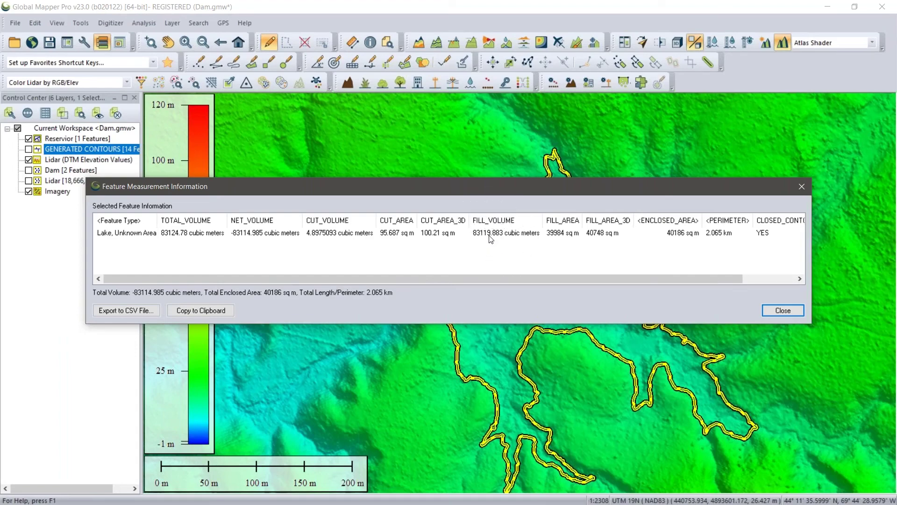